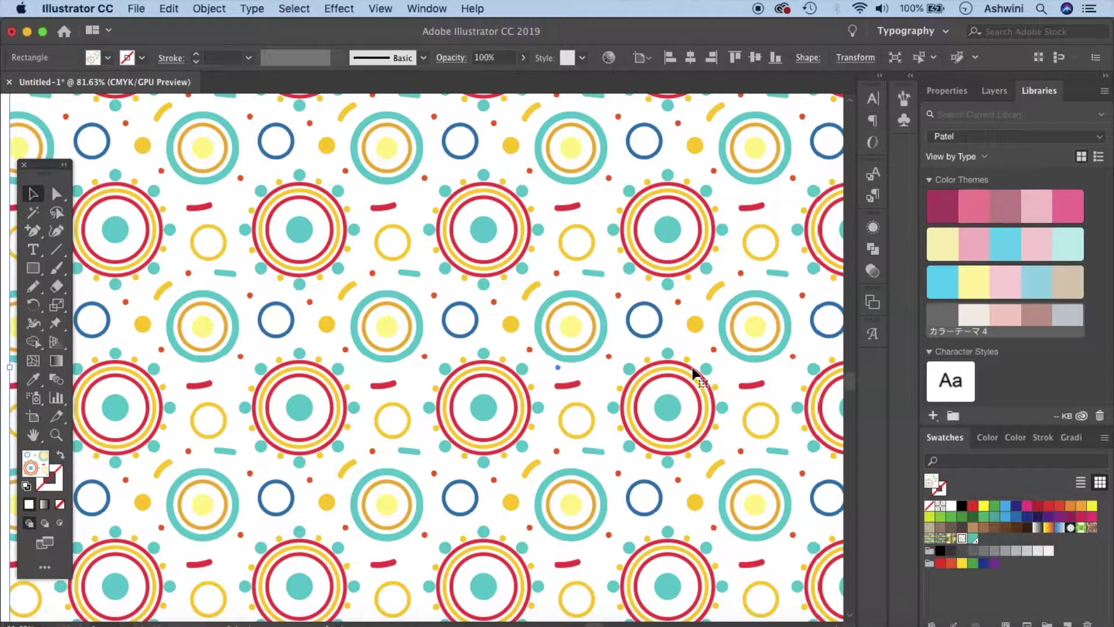
# - Create a new 5 × 5 inch CMYK document at 300 ppi
pyautogui.click(138, 9)
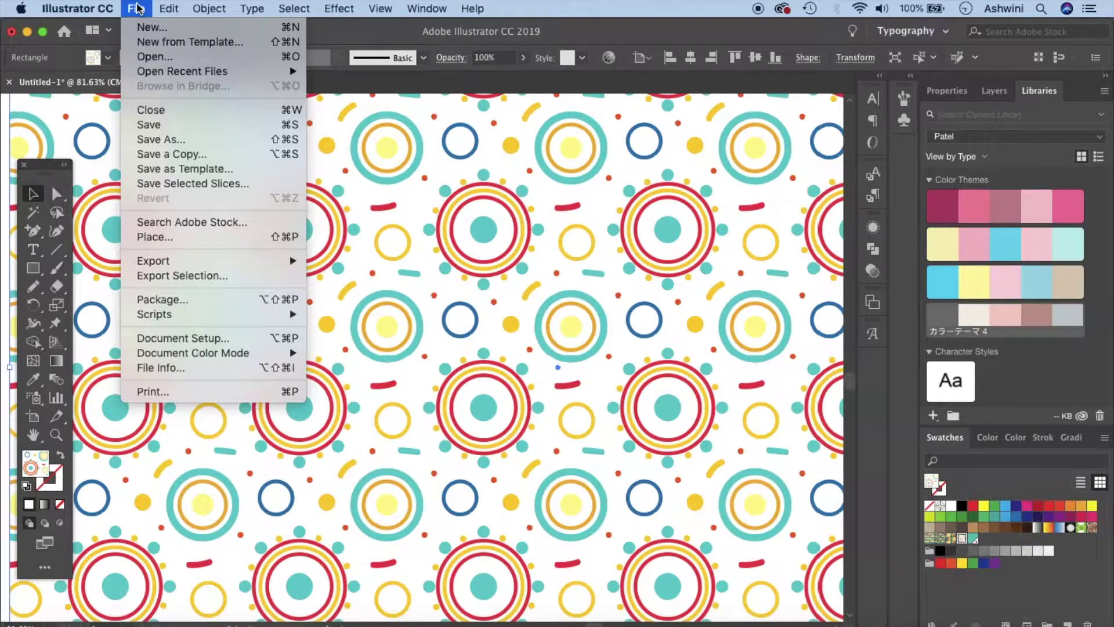
pyautogui.click(152, 28)
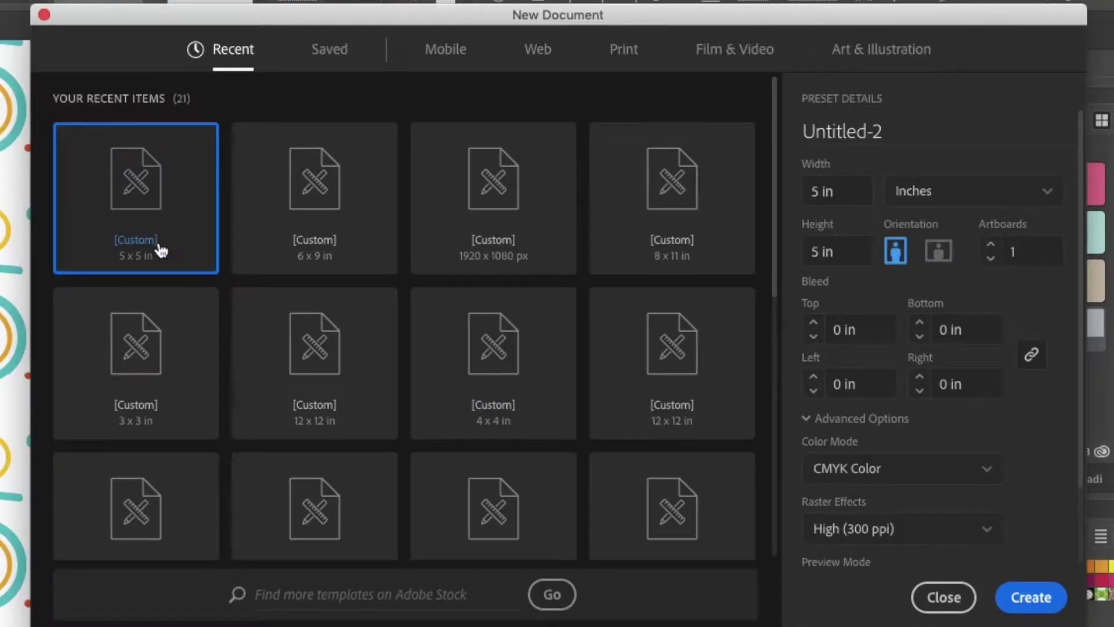
pyautogui.scroll(-2, 984, 427)
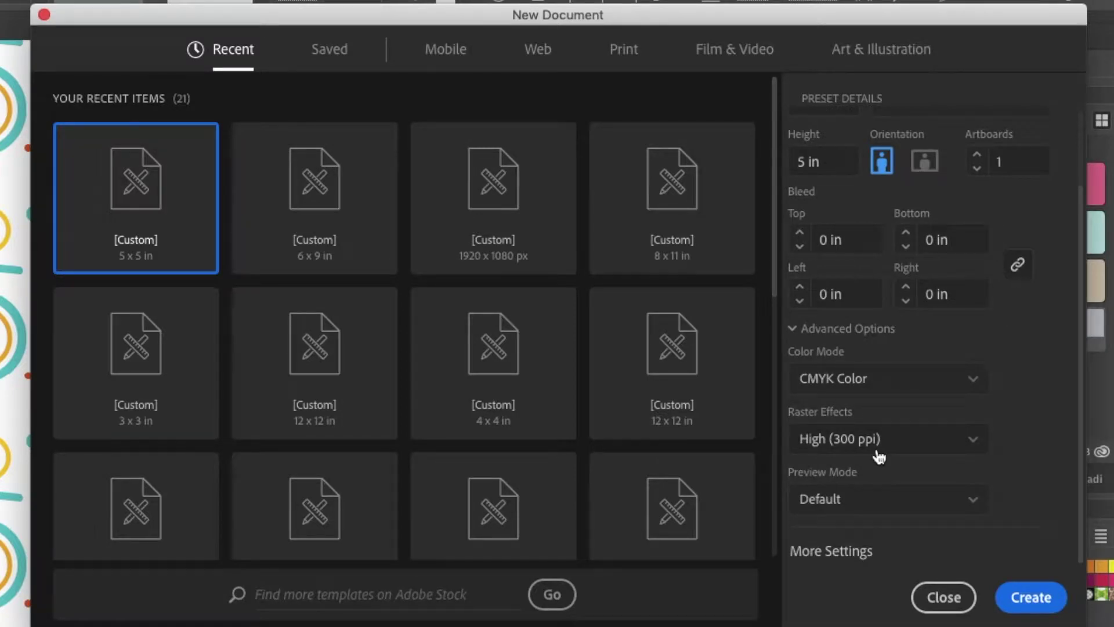
pyautogui.scroll(1, 879, 457)
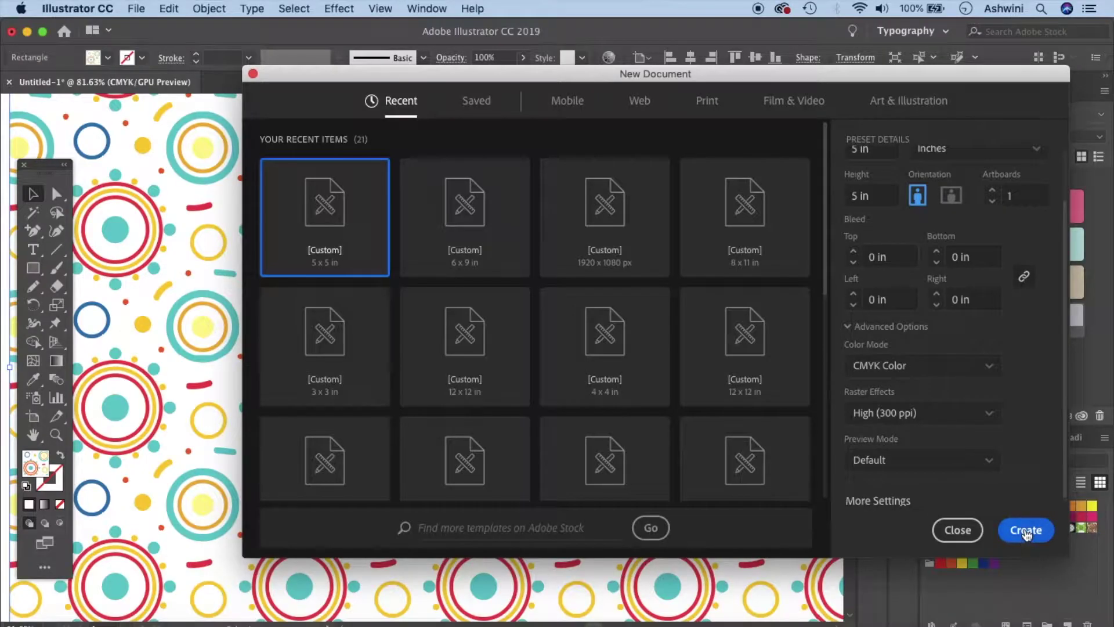
pyautogui.click(1030, 597)
# - Copy the red-and-yellow ring motif group from Untitled-1 into Untitled-2
pyautogui.hotkey('ctrl', '0')
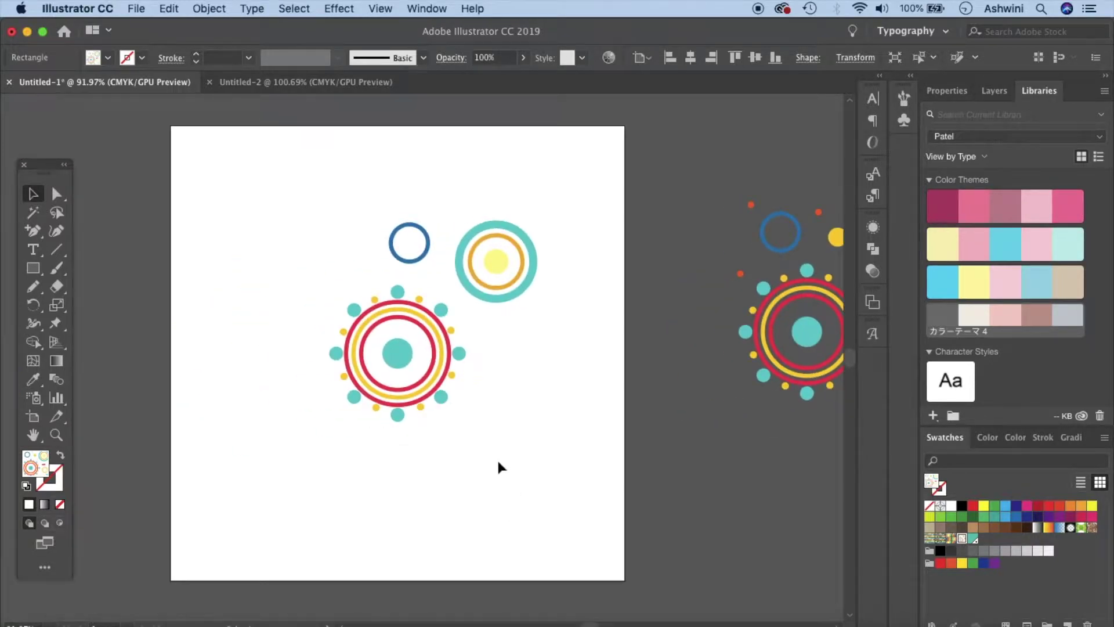
pyautogui.click(369, 337)
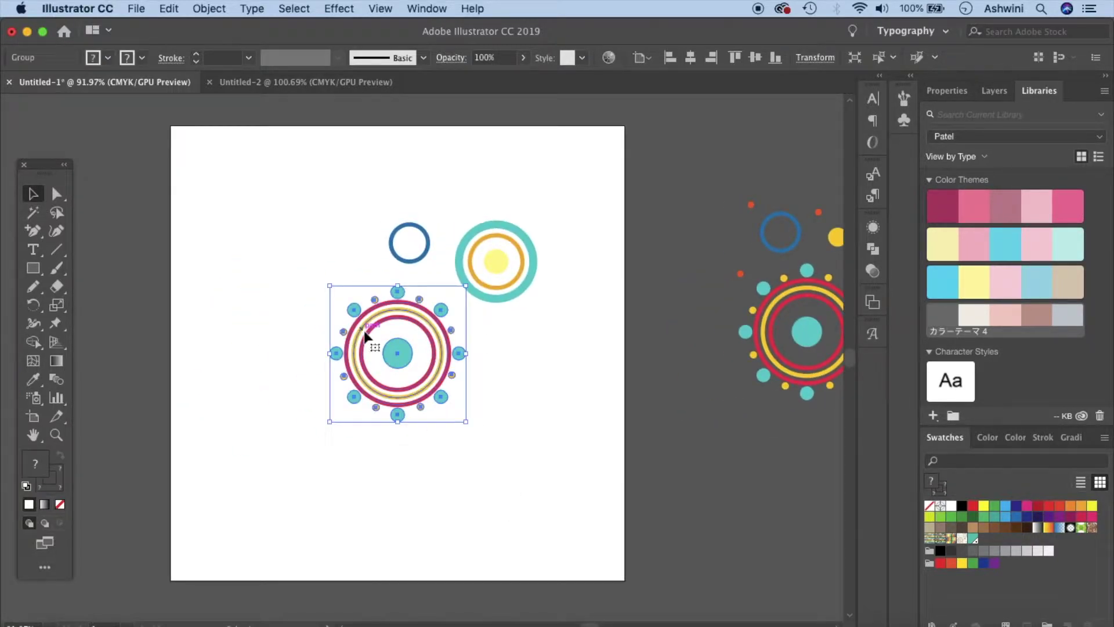
pyautogui.click(340, 80)
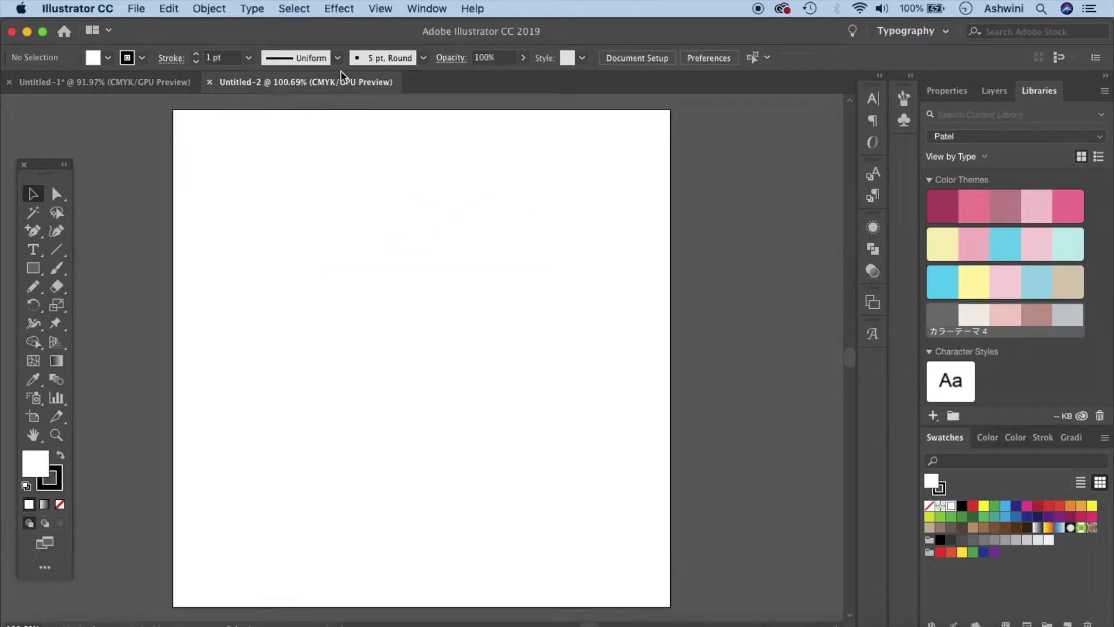
pyautogui.hotkey('ctrl', 'v')
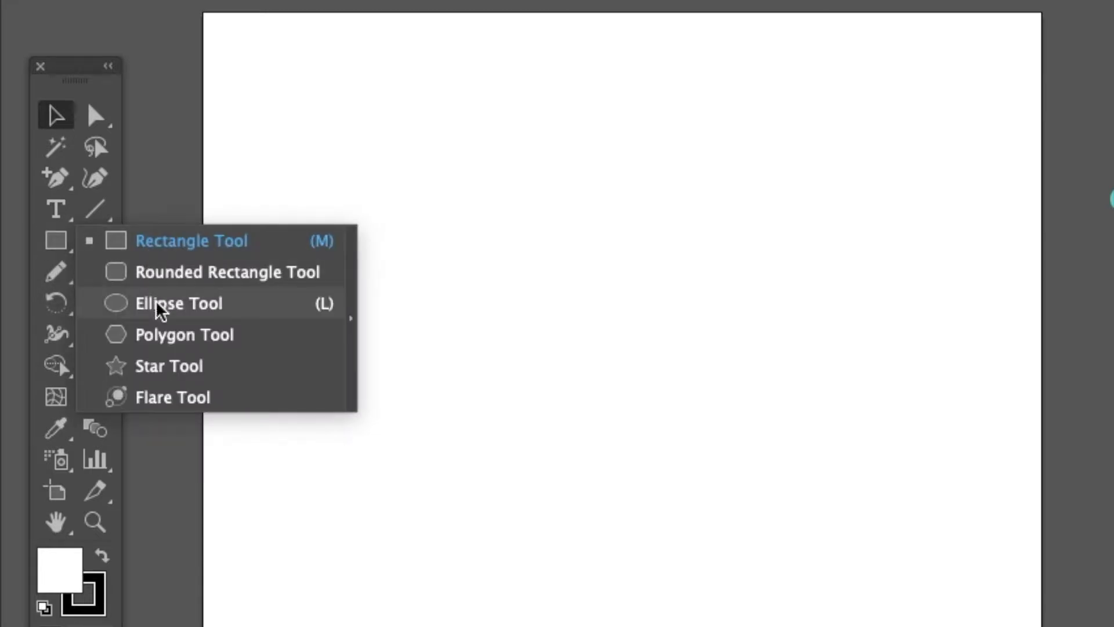
# - Draw a circle with the Ellipse tool and set its fill to None
pyautogui.moveTo(55, 248); pyautogui.dragTo(157, 302)
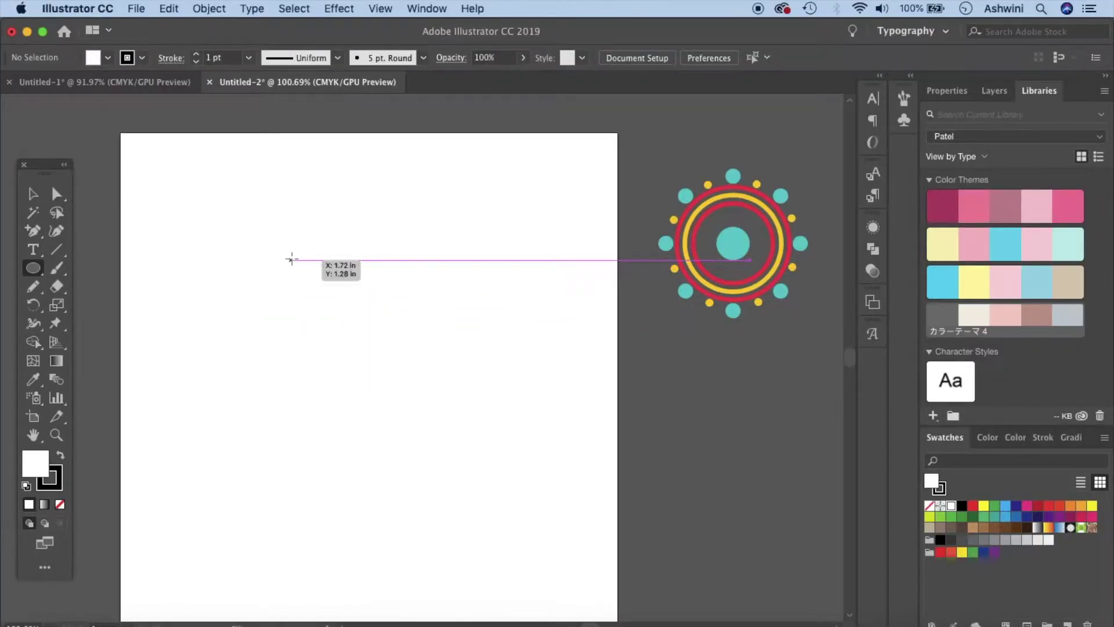
pyautogui.moveTo(290, 258); pyautogui.dragTo(427, 393)
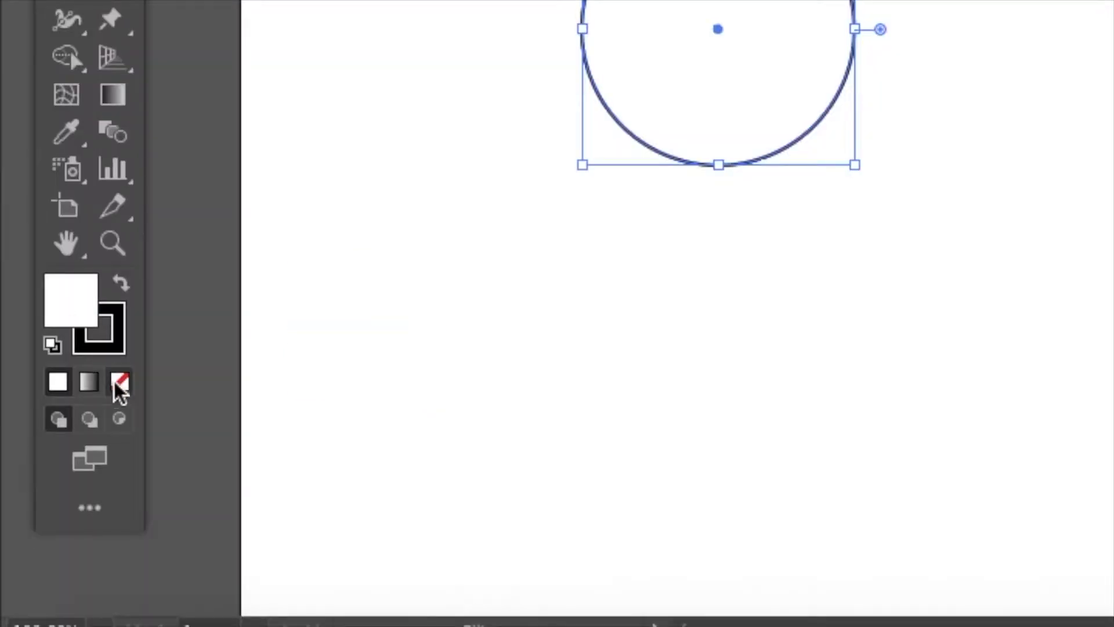
pyautogui.click(120, 384)
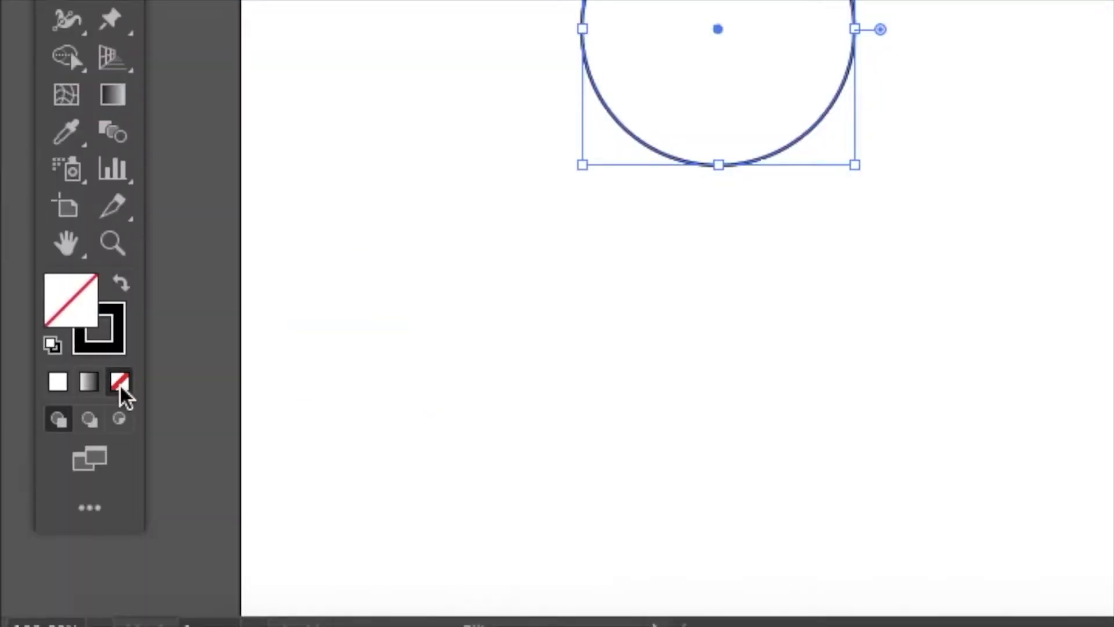
pyautogui.click(118, 358)
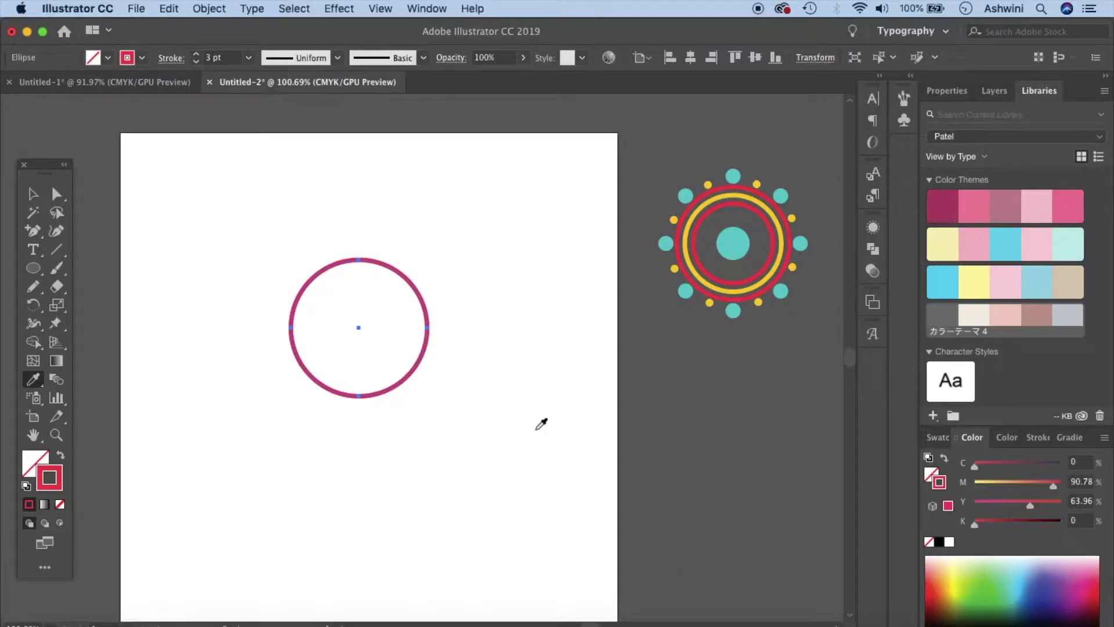
# - Give the circle's red outline a 3 pt stroke weight
pyautogui.press('v')
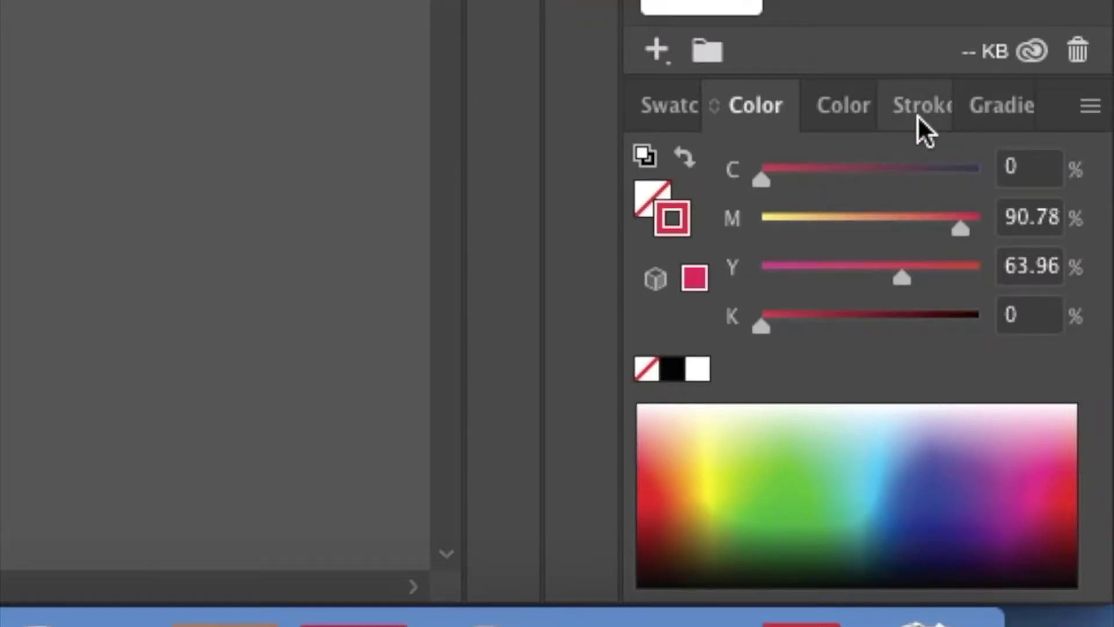
pyautogui.click(917, 115)
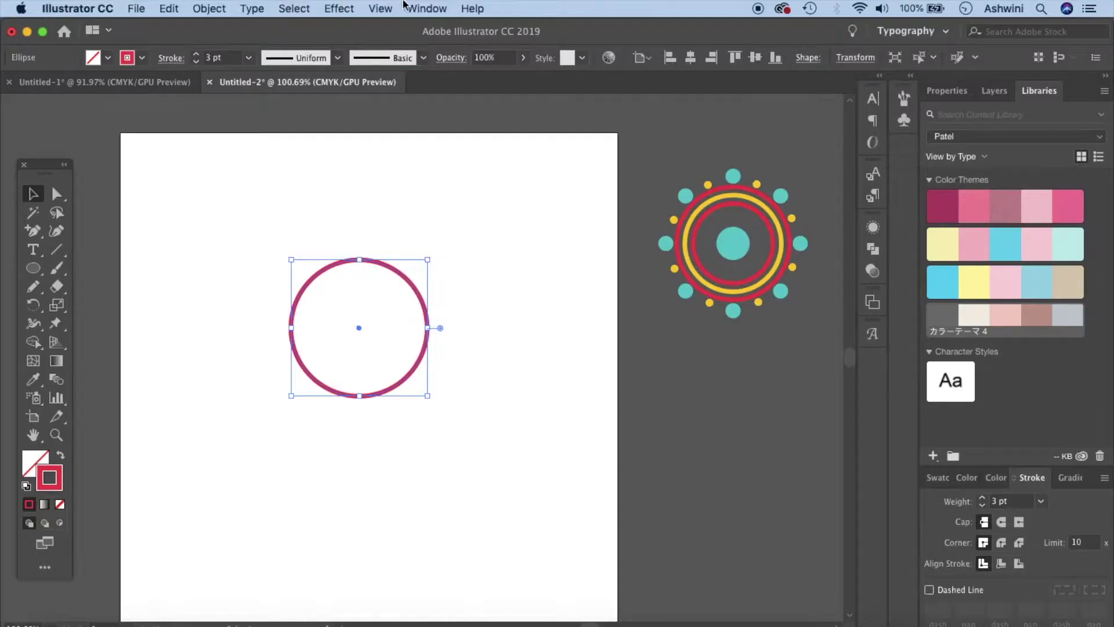
pyautogui.click(426, 7)
pyautogui.press('Escape')
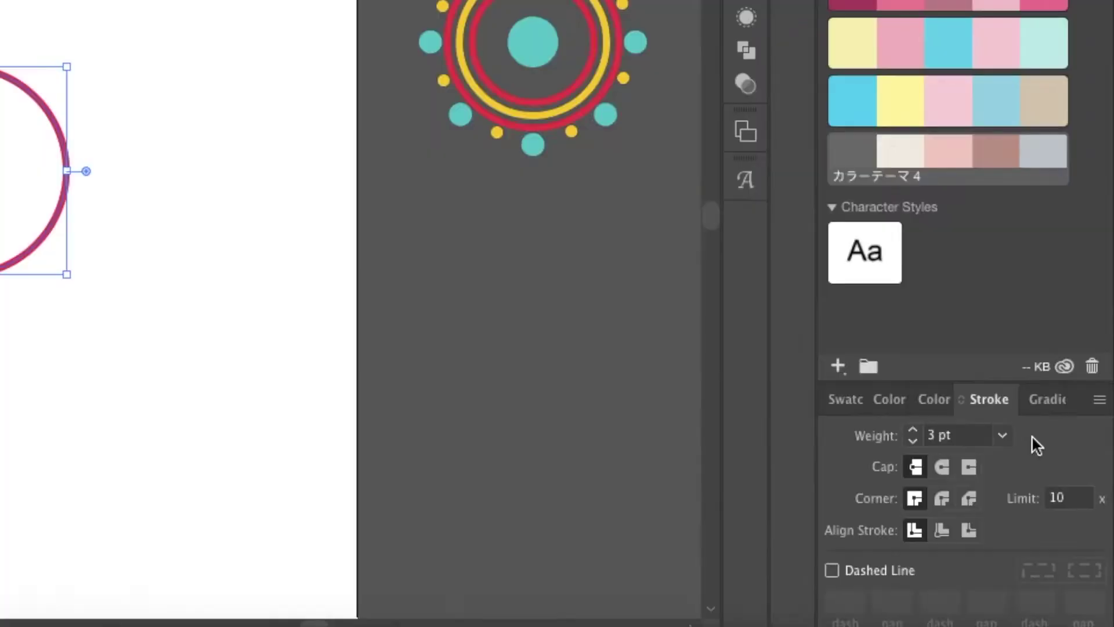
pyautogui.click(1003, 435)
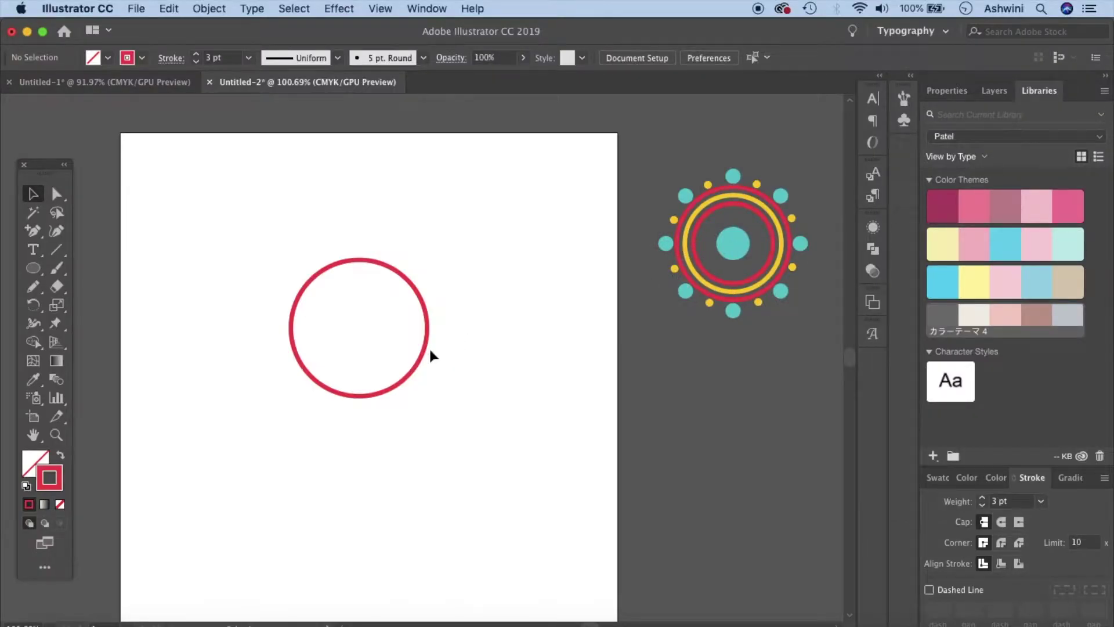
# - Paste a copy of the red circle in front, shrink it, and colour it yellow
pyautogui.click(423, 358)
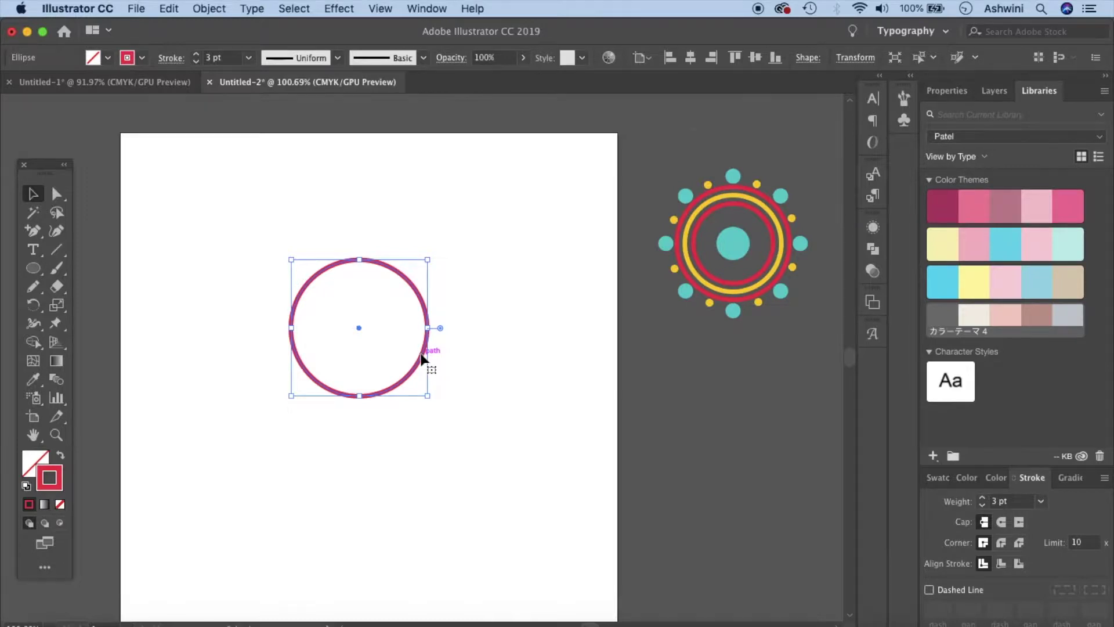
pyautogui.press('super+c')
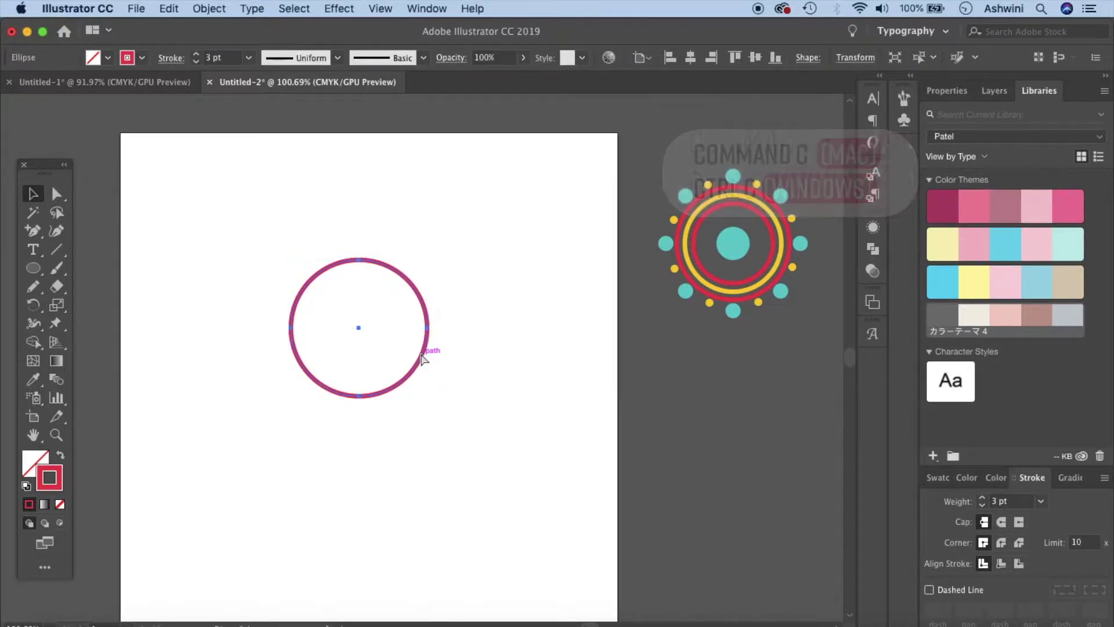
pyautogui.press('super+f')
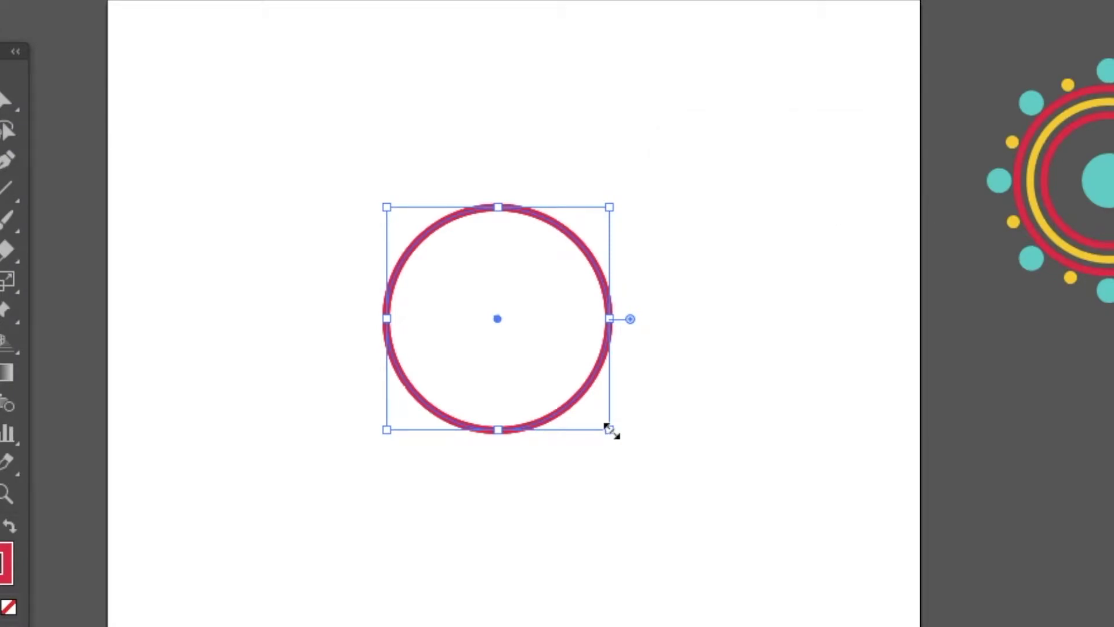
pyautogui.moveTo(608, 428); pyautogui.dragTo(592, 418)
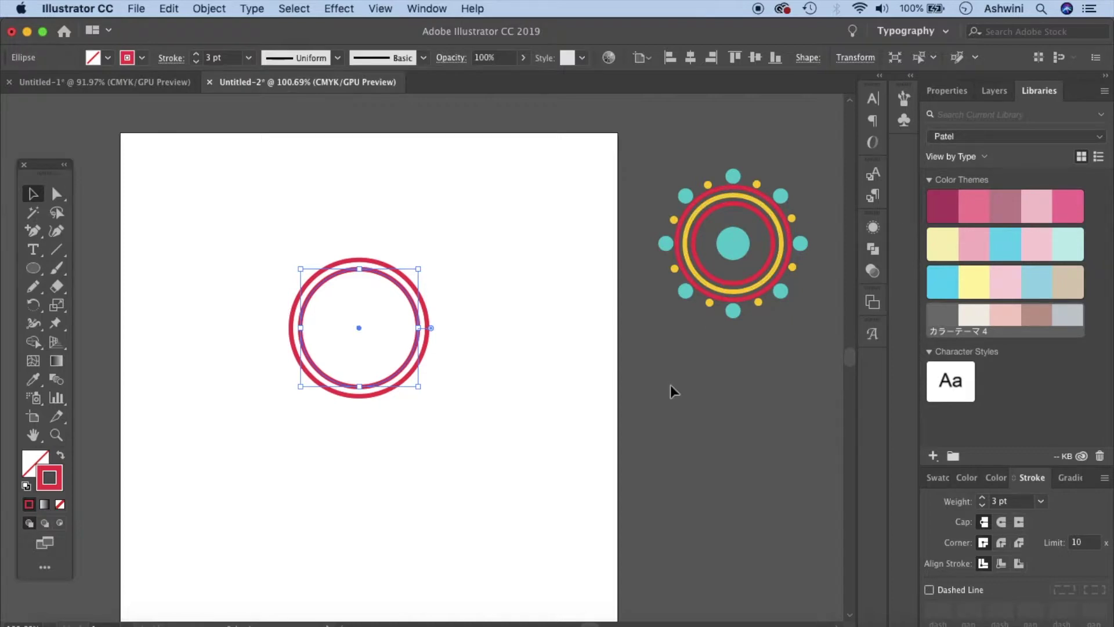
pyautogui.press('i')
pyautogui.click(699, 278)
# - Shrink another copy into a red innermost ring
pyautogui.press('v')
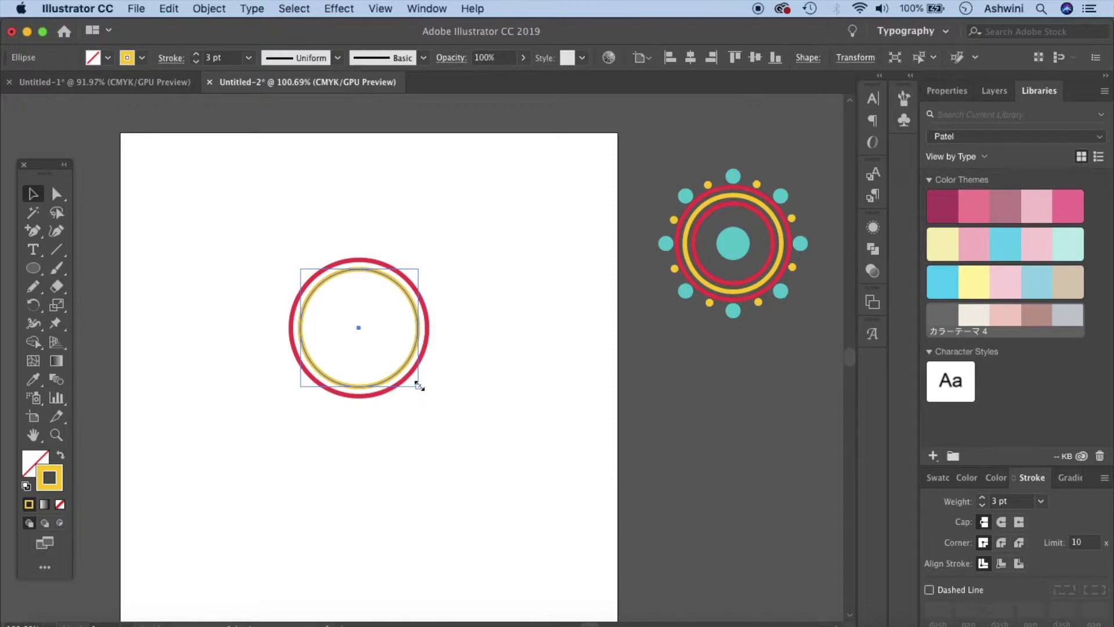
pyautogui.moveTo(420, 386); pyautogui.dragTo(415, 379)
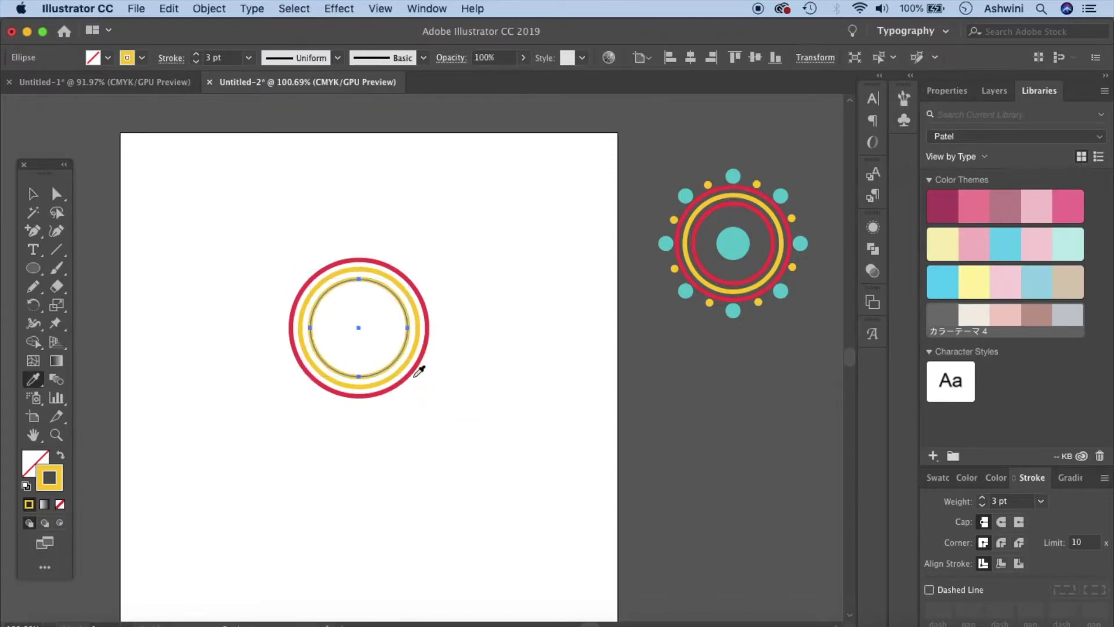
pyautogui.press(',')
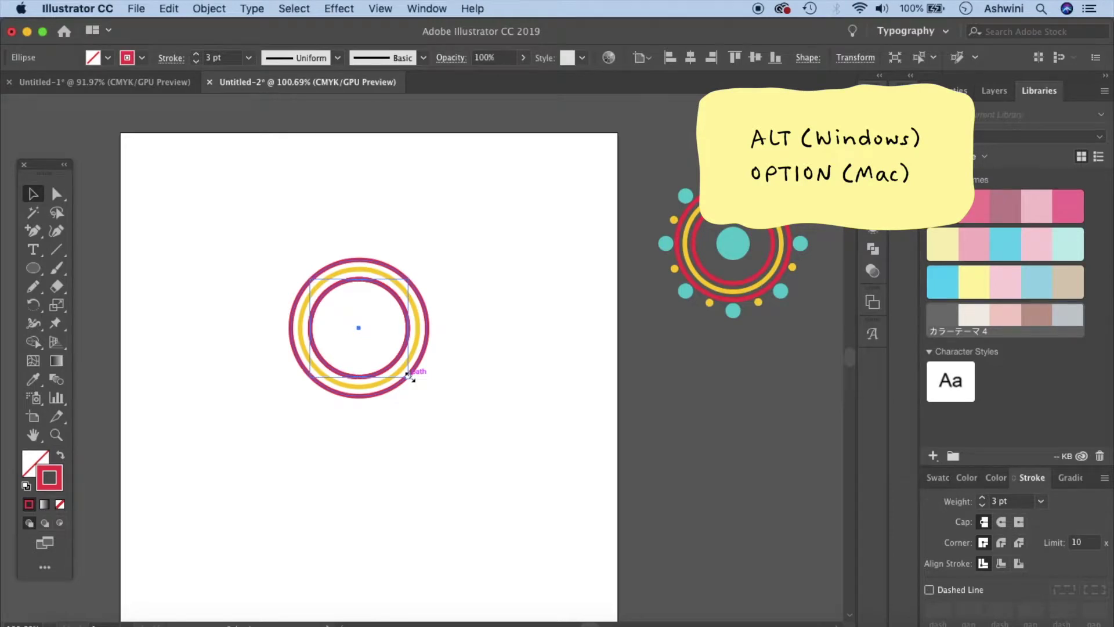
# - Draw a small circle at the rings' centre and fill it solid cyan
pyautogui.moveTo(409, 374); pyautogui.dragTo(384, 350)
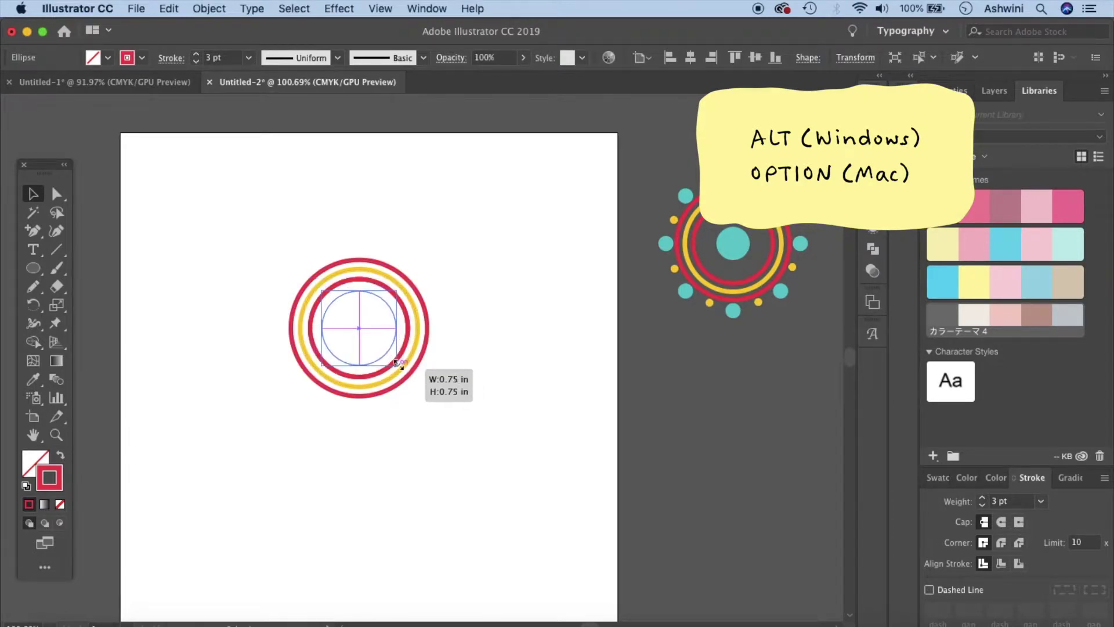
pyautogui.moveTo(385, 352); pyautogui.dragTo(374, 344)
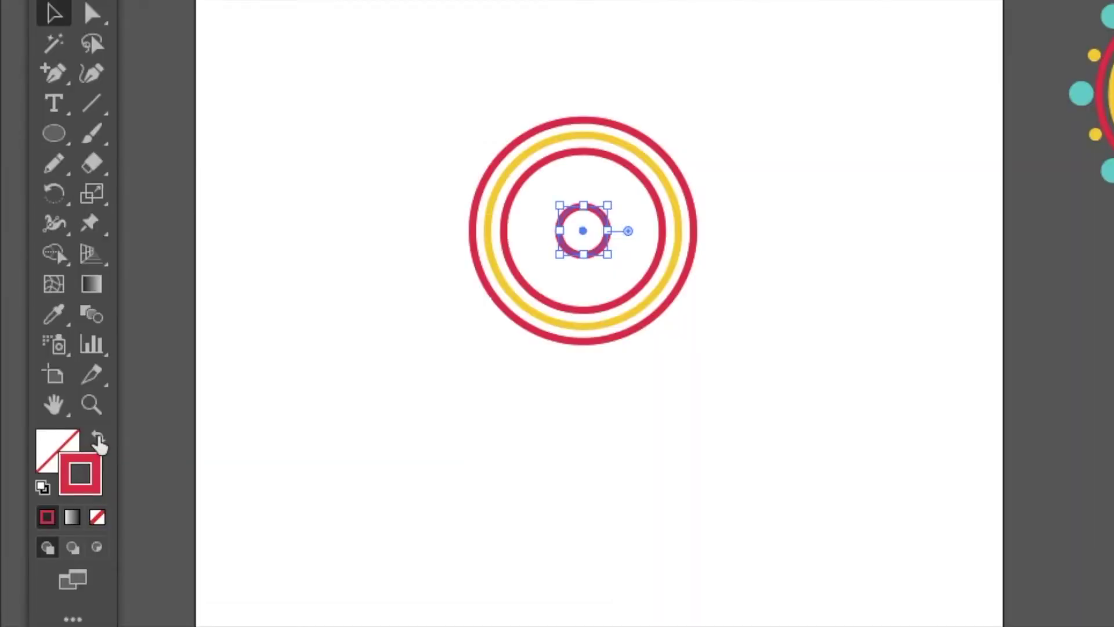
pyautogui.click(97, 442)
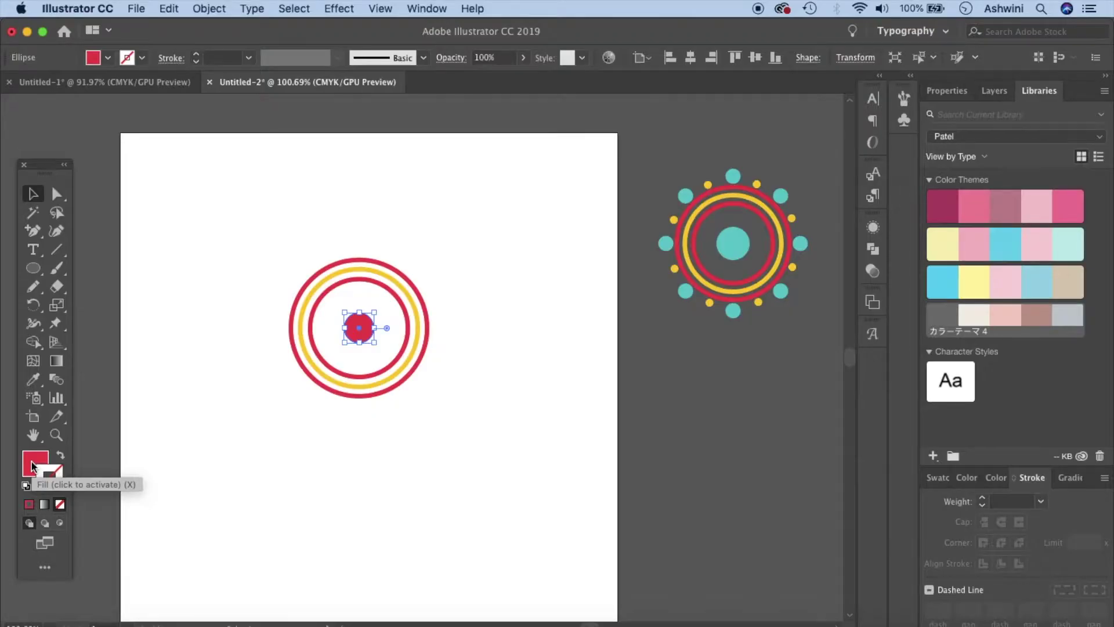
pyautogui.click(33, 467)
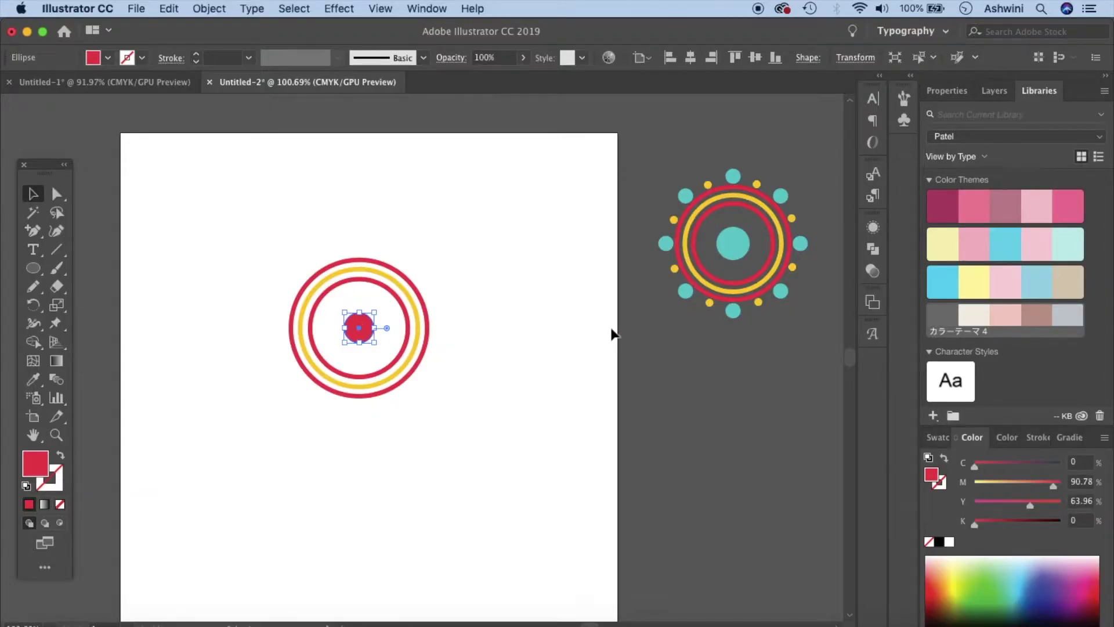
pyautogui.click(943, 280)
pyautogui.click(706, 311)
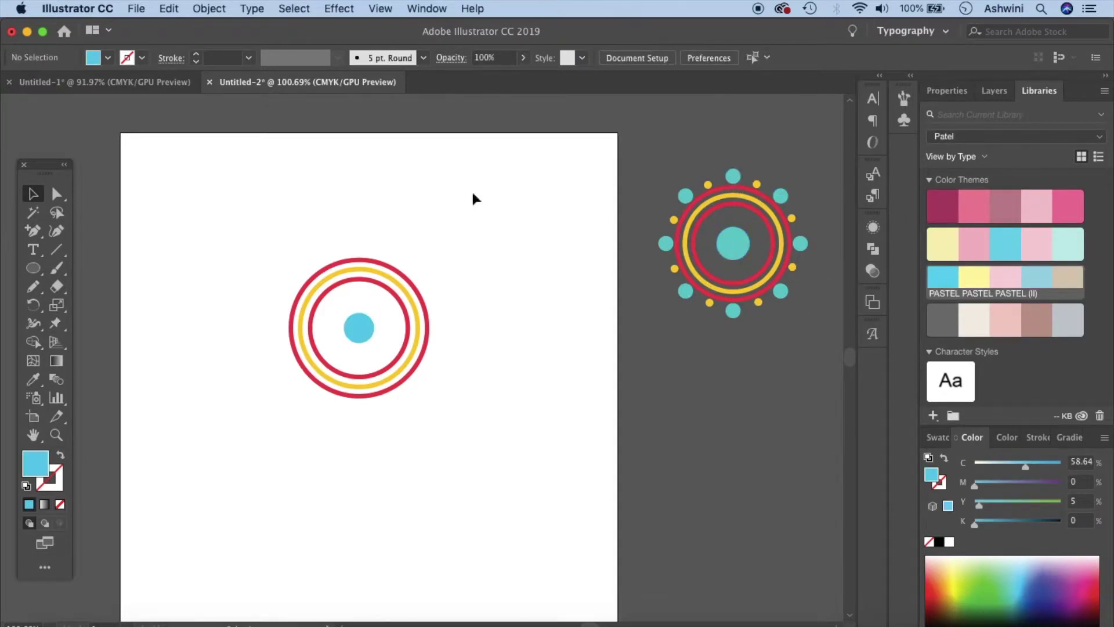
pyautogui.click(33, 272)
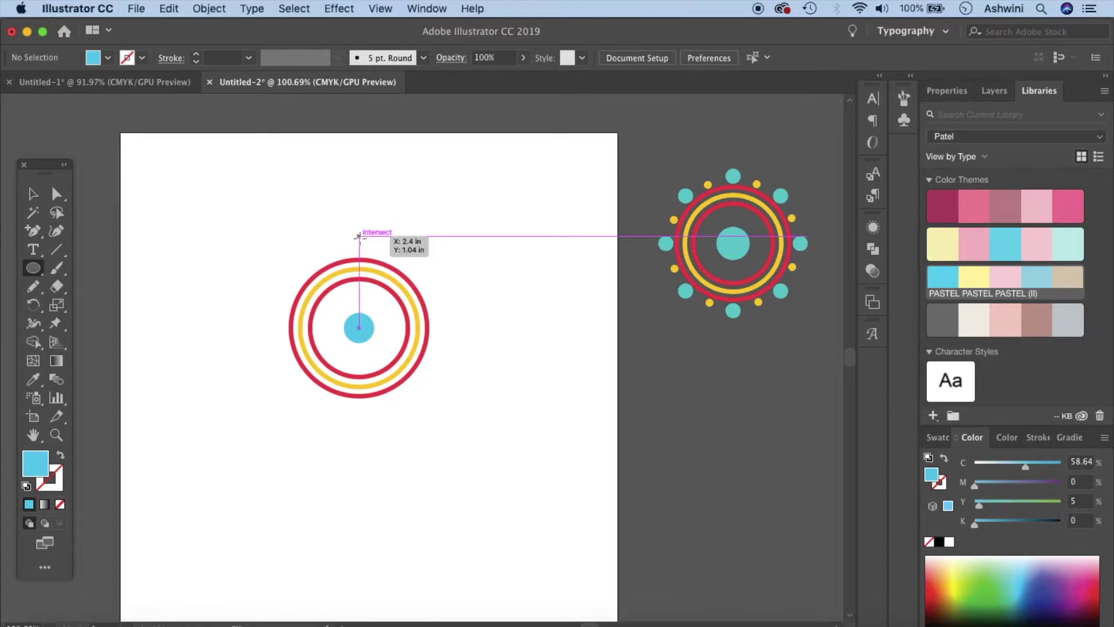
# - Draw a small cyan dot above the rings and align it horizontally to their centre
pyautogui.moveTo(358, 235); pyautogui.dragTo(382, 258)
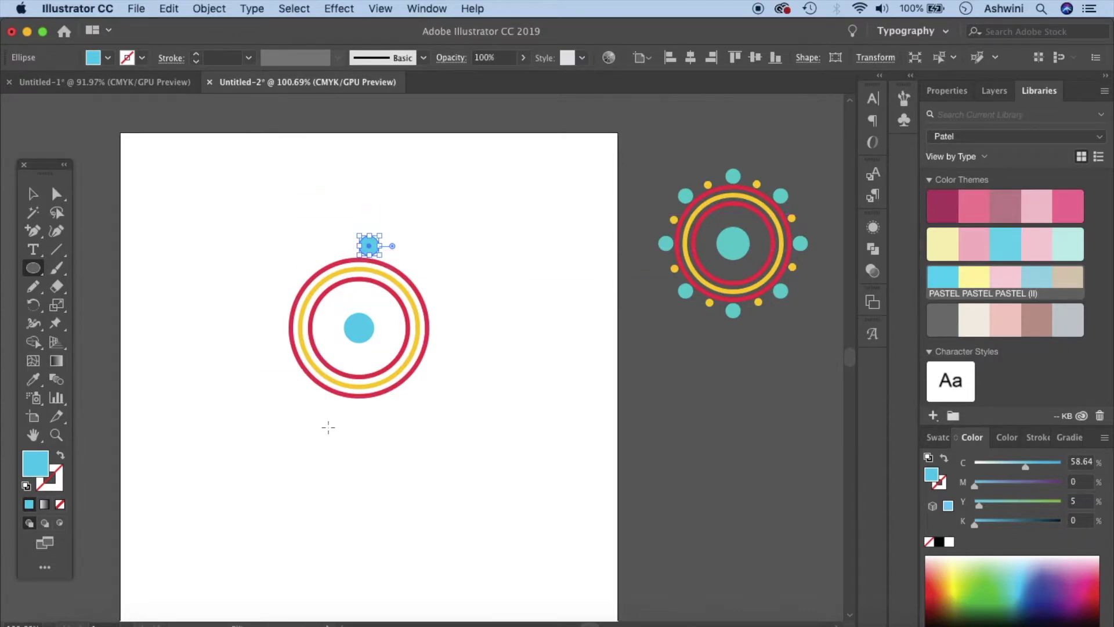
pyautogui.click(34, 195)
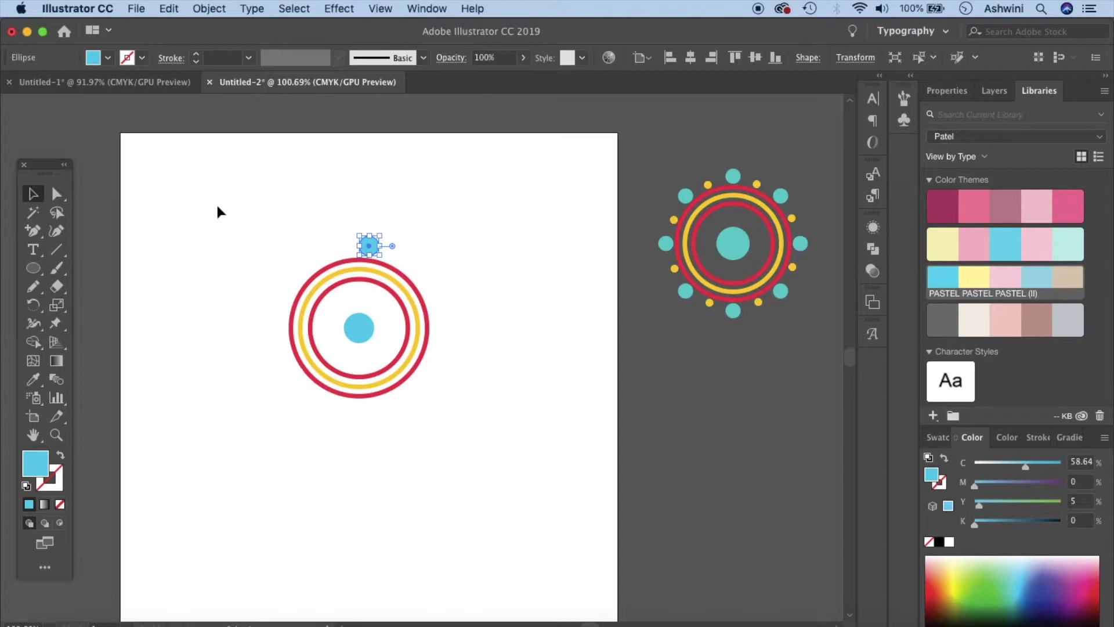
pyautogui.moveTo(218, 205); pyautogui.dragTo(492, 459)
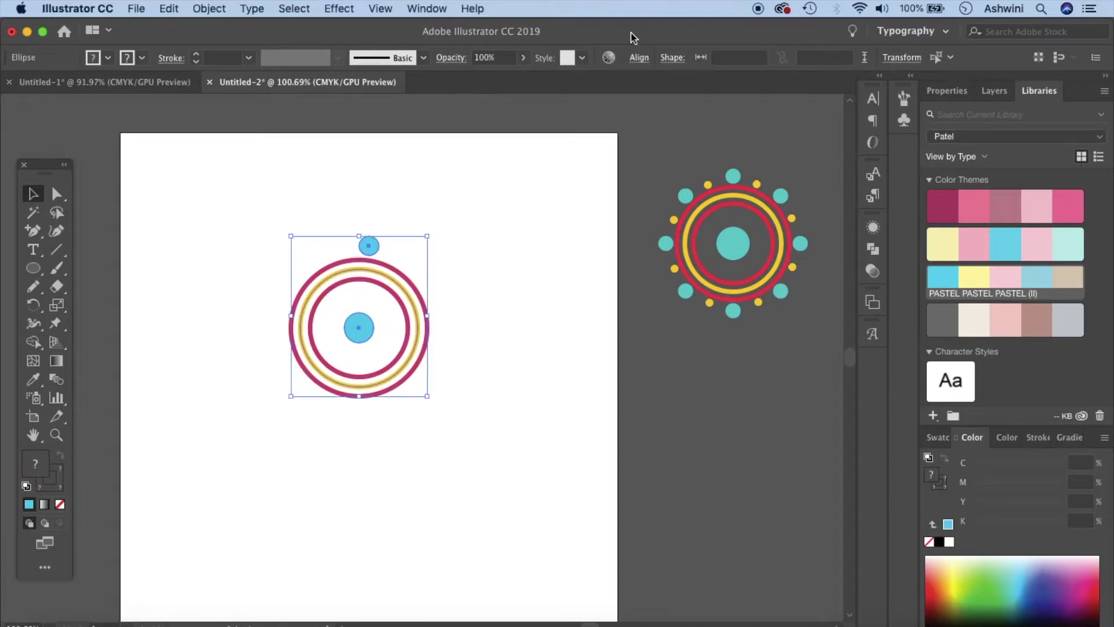
pyautogui.click(639, 57)
pyautogui.click(427, 9)
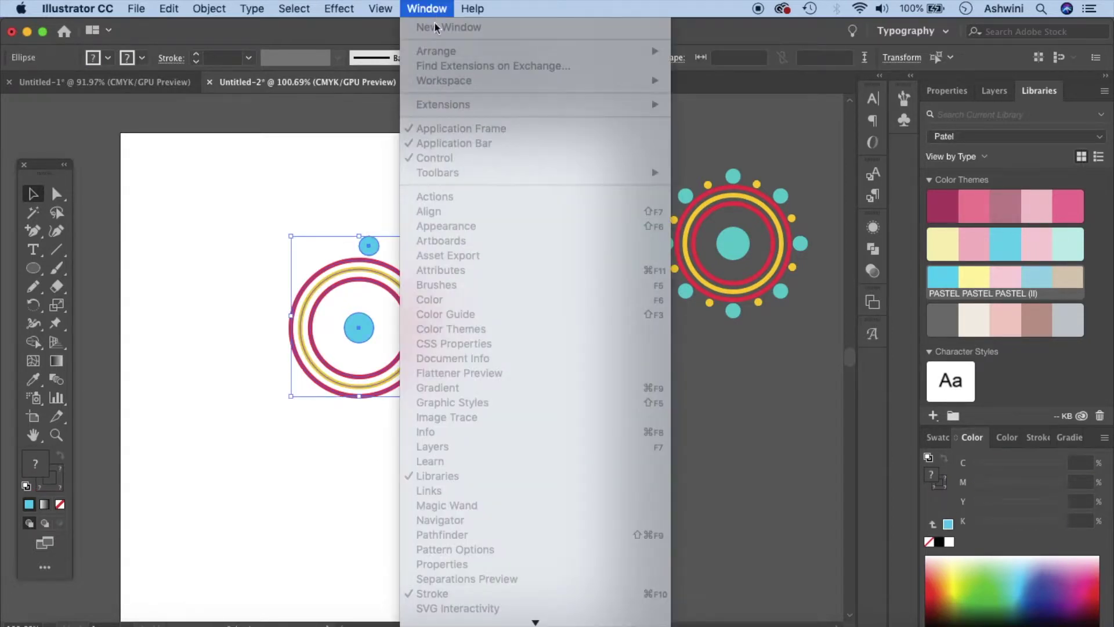
pyautogui.click(753, 109)
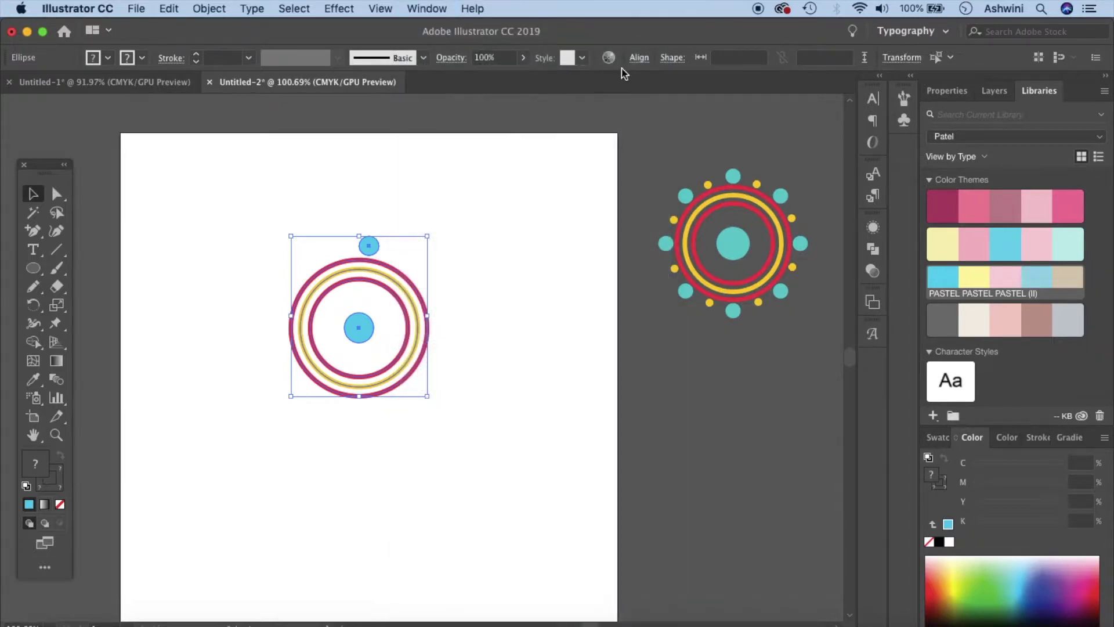
pyautogui.click(639, 58)
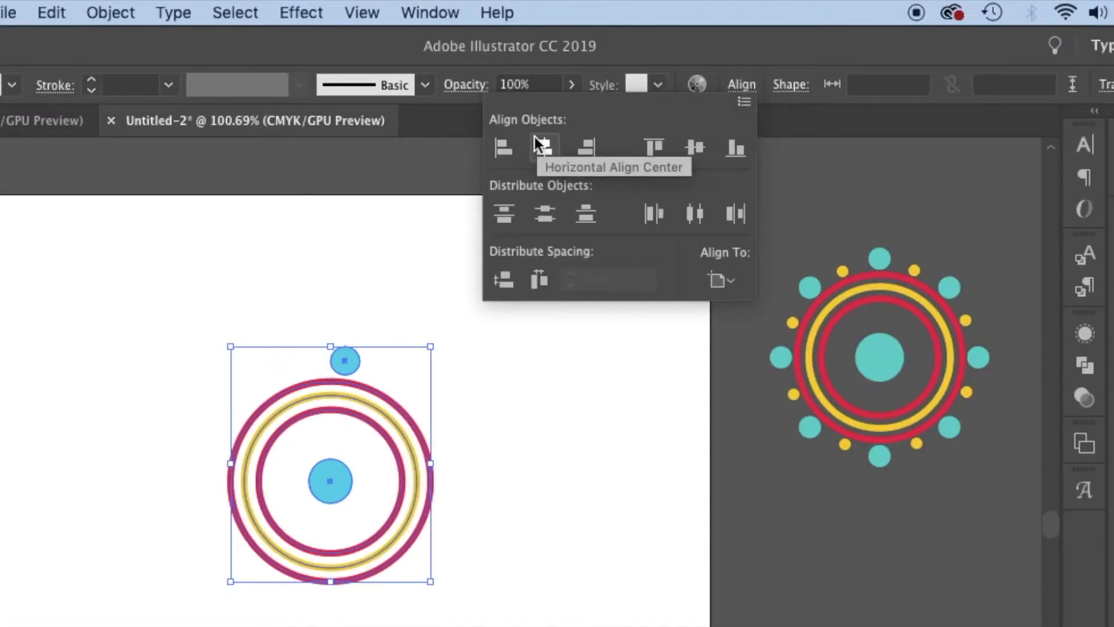
pyautogui.click(541, 148)
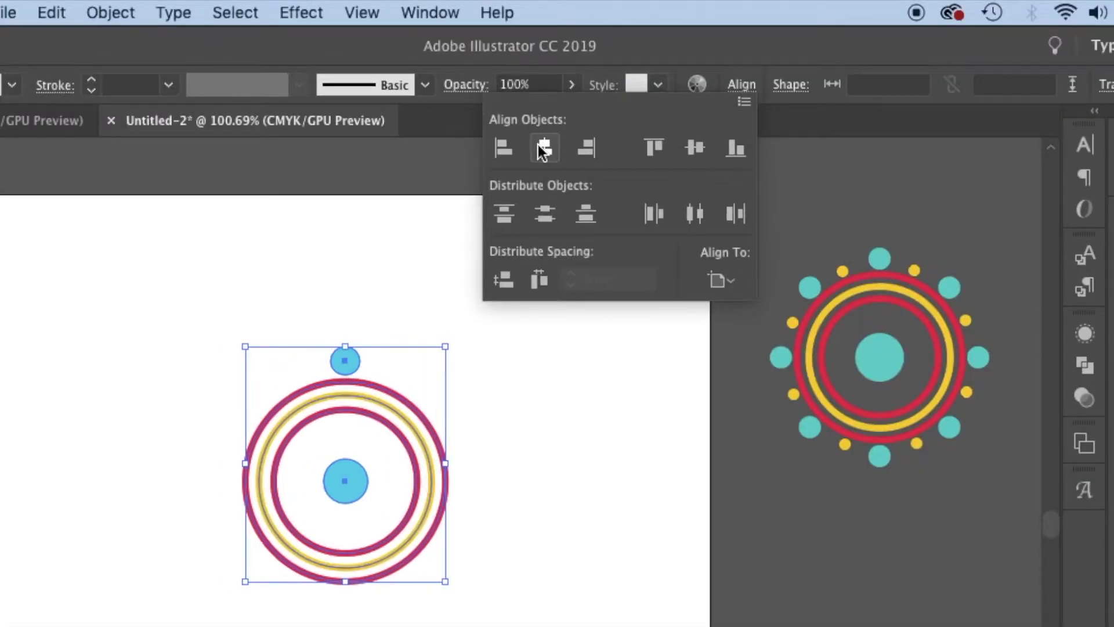
pyautogui.moveTo(369, 245); pyautogui.dragTo(370, 251)
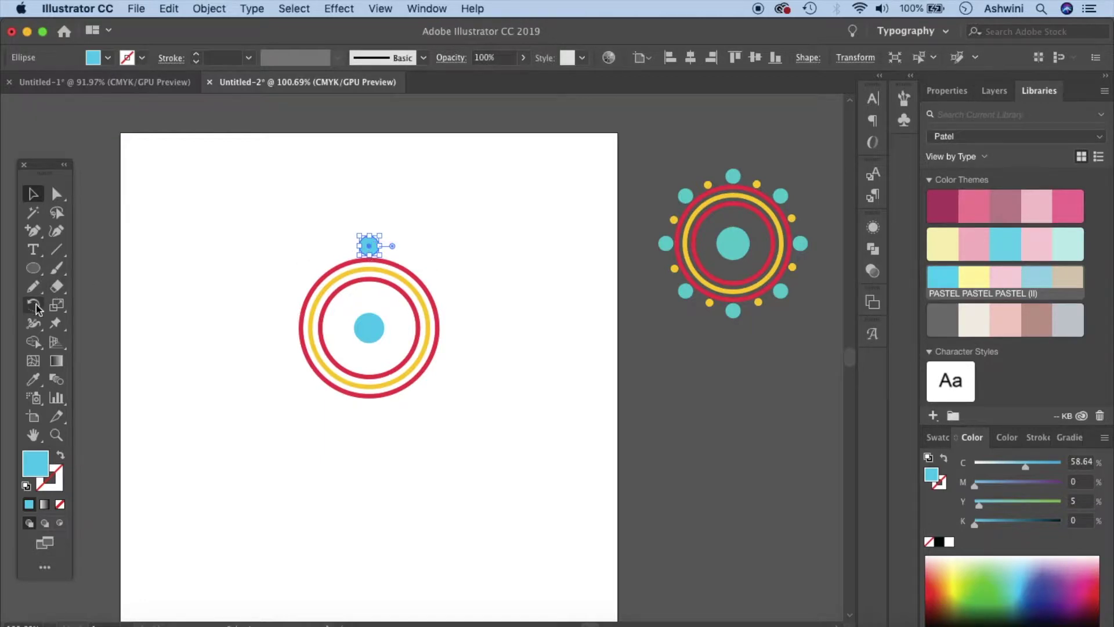
# - Rotate-copy the top blue dot 45° around the centre circle, repeating with Cmd+D
pyautogui.click(33, 304)
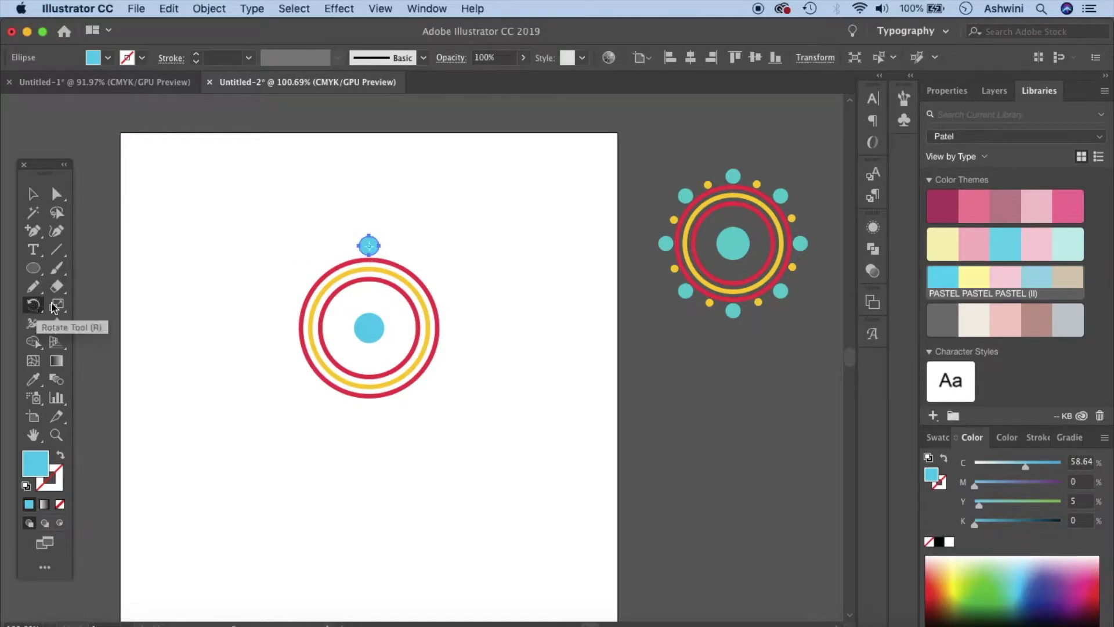
pyautogui.scroll(5, 379, 337)
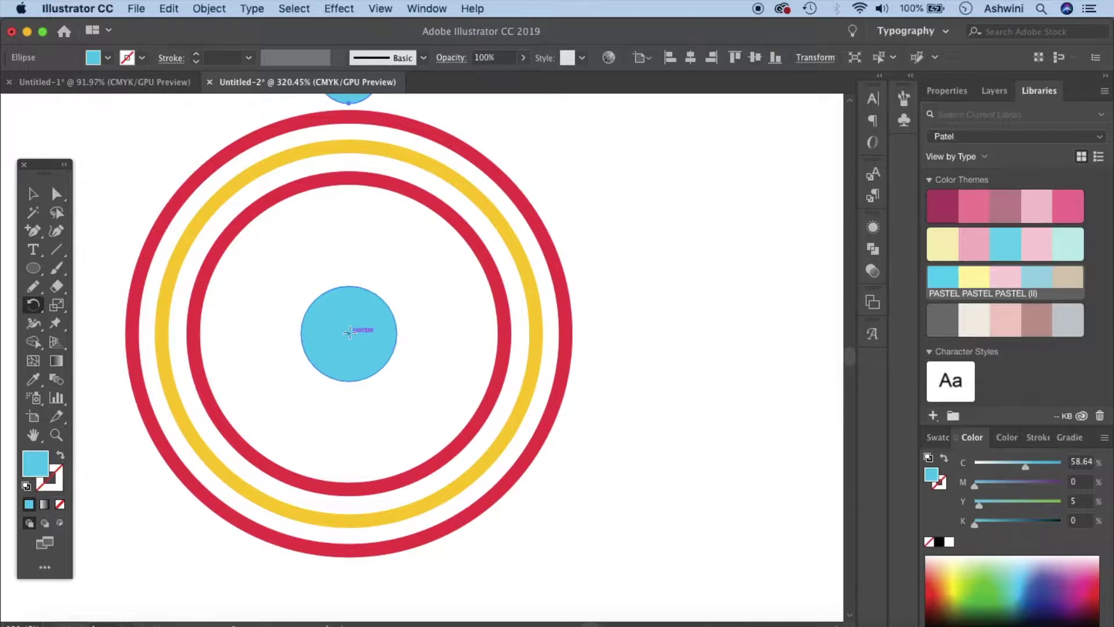
pyautogui.click(349, 330)
pyautogui.scroll(-2, 348, 338)
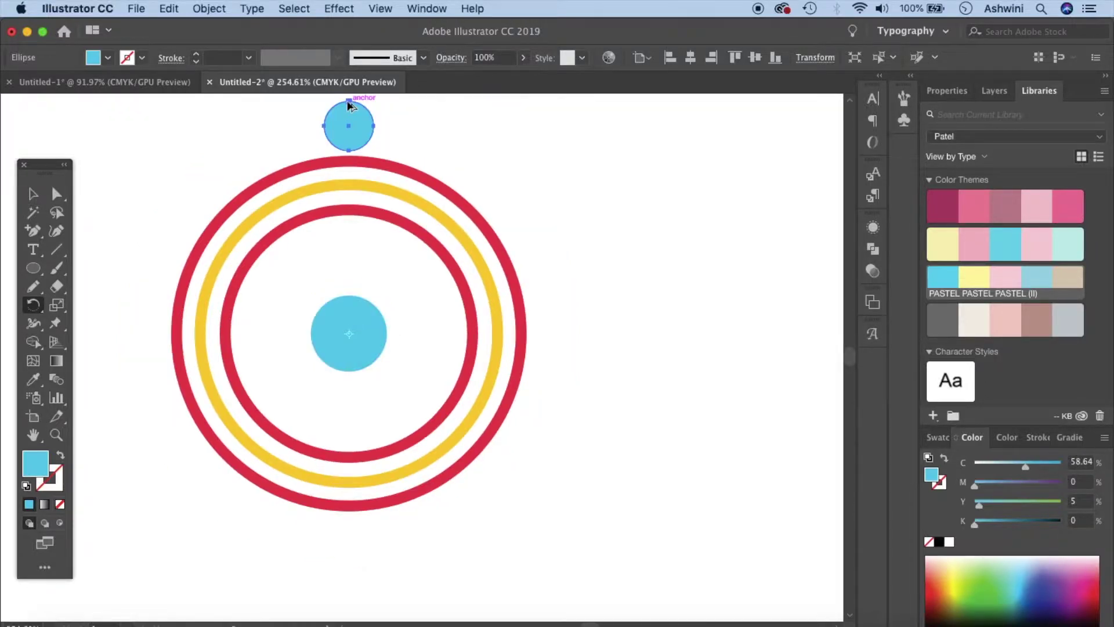
pyautogui.moveTo(348, 104); pyautogui.dragTo(246, 132)
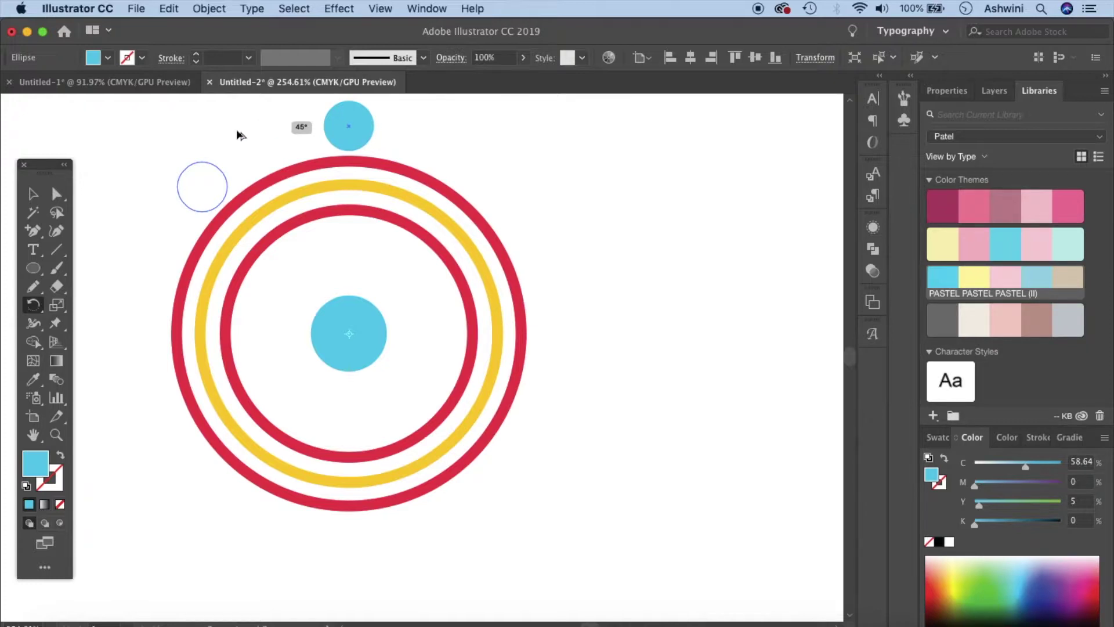
pyautogui.moveTo(237, 135); pyautogui.dragTo(238, 129)
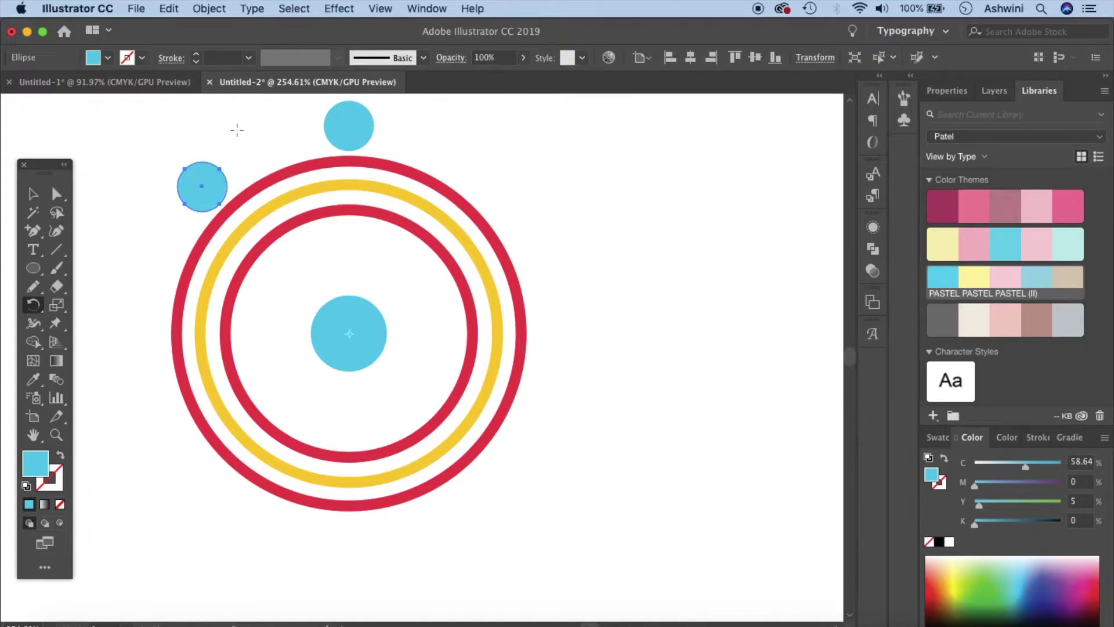
pyautogui.press('super+d')
pyautogui.press('super+d')
pyautogui.press('super+d')
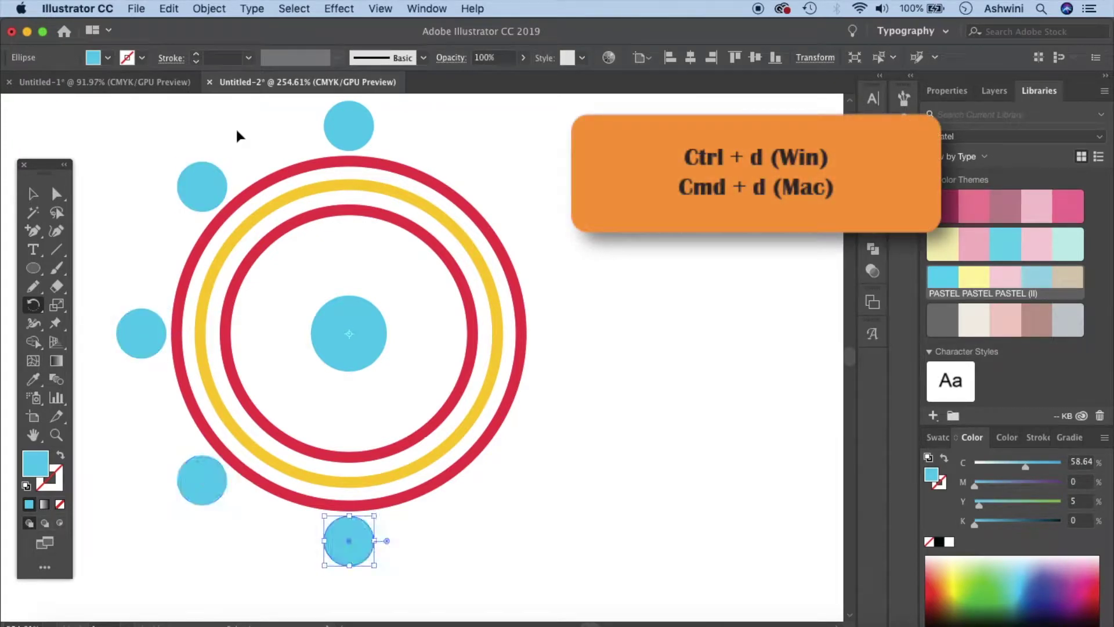
pyautogui.press('super+d')
pyautogui.press('super+d')
pyautogui.press('super+d')
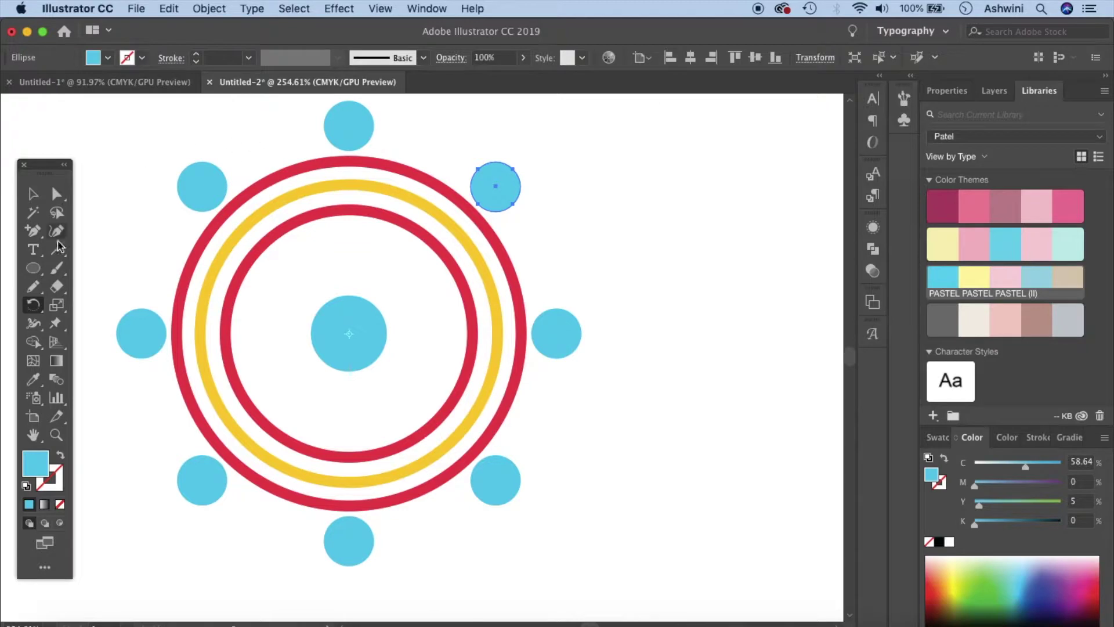
pyautogui.click(36, 269)
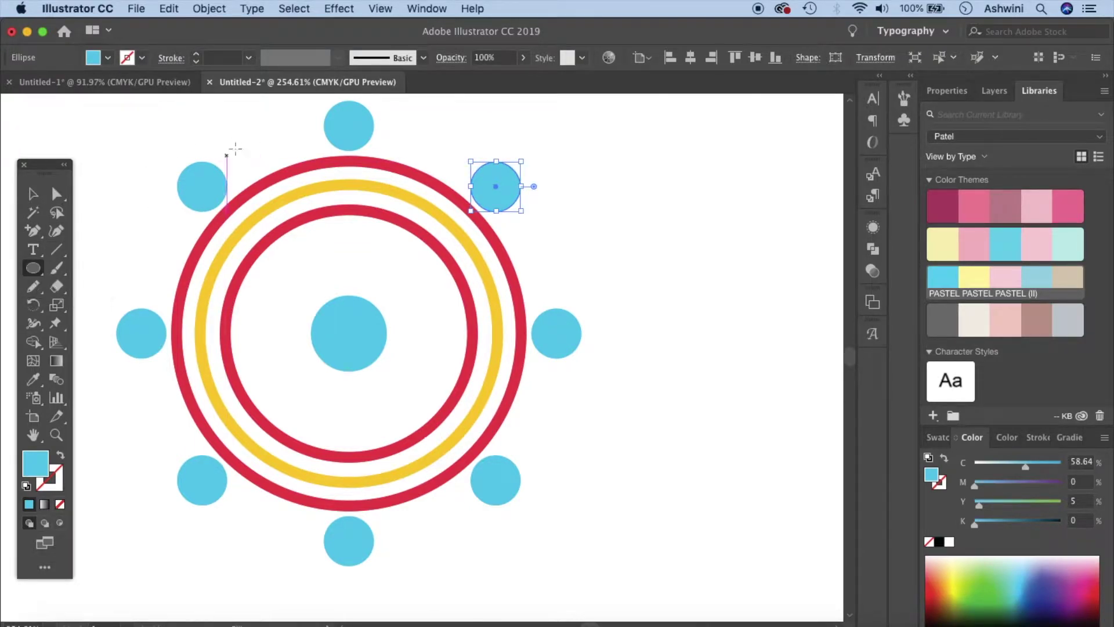
# - Draw a tiny yellow dot outside the ring and rotate-copy it around the centre
pyautogui.moveTo(262, 151)
pyautogui.mouseDown()
pyautogui.moveTo(284, 174)
pyautogui.moveTo(271, 156)
pyautogui.mouseUp()
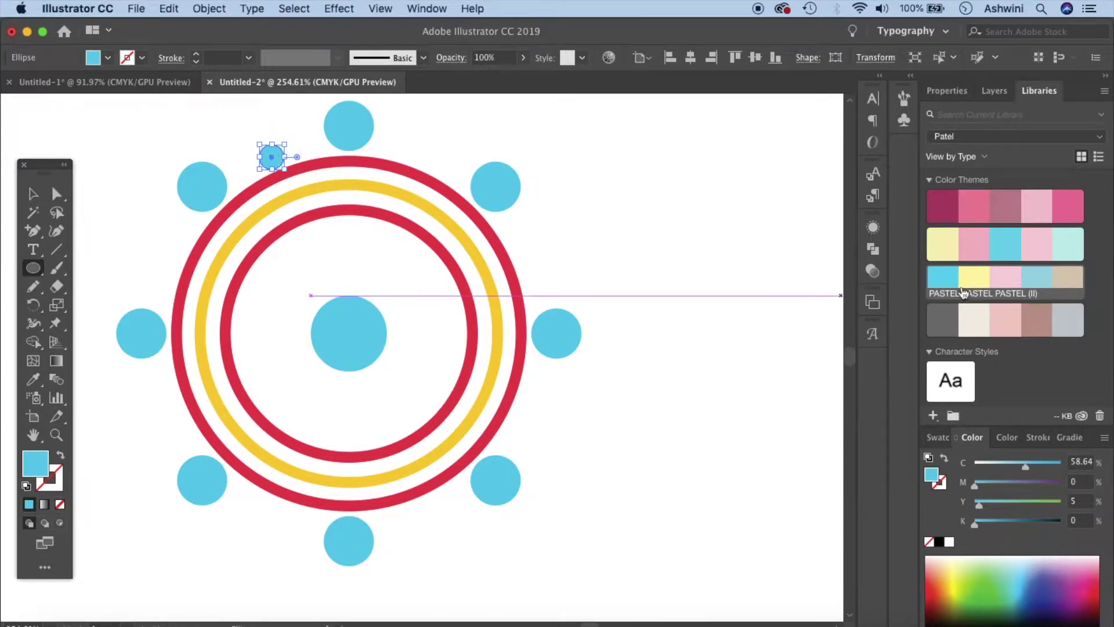
pyautogui.scroll(-3, 786, 287)
pyautogui.hscroll(5, 788, 286)
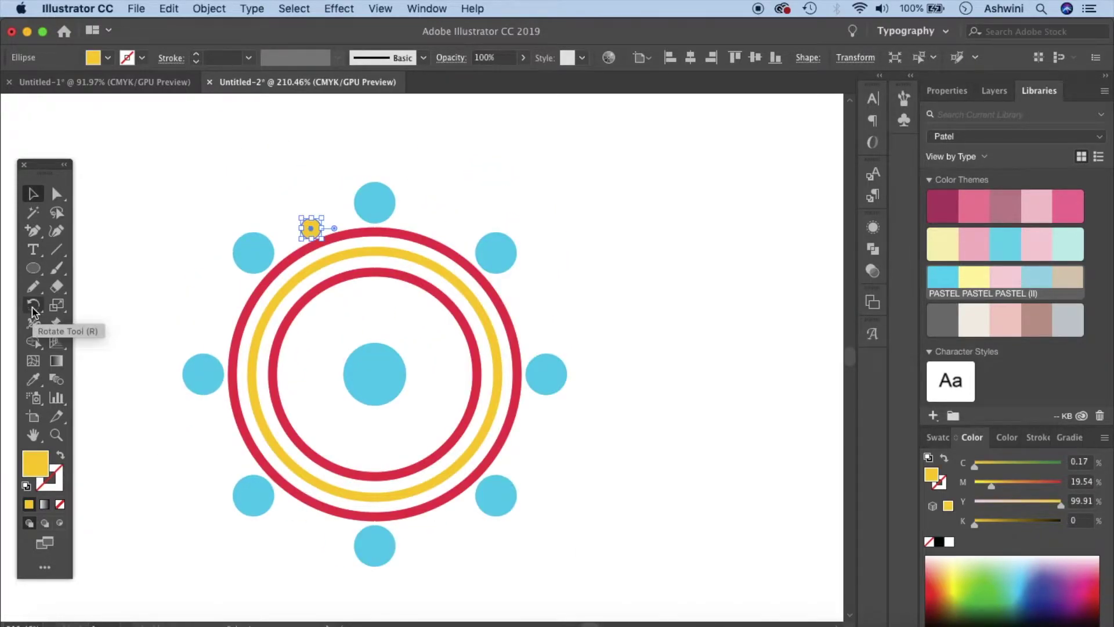
pyautogui.click(33, 307)
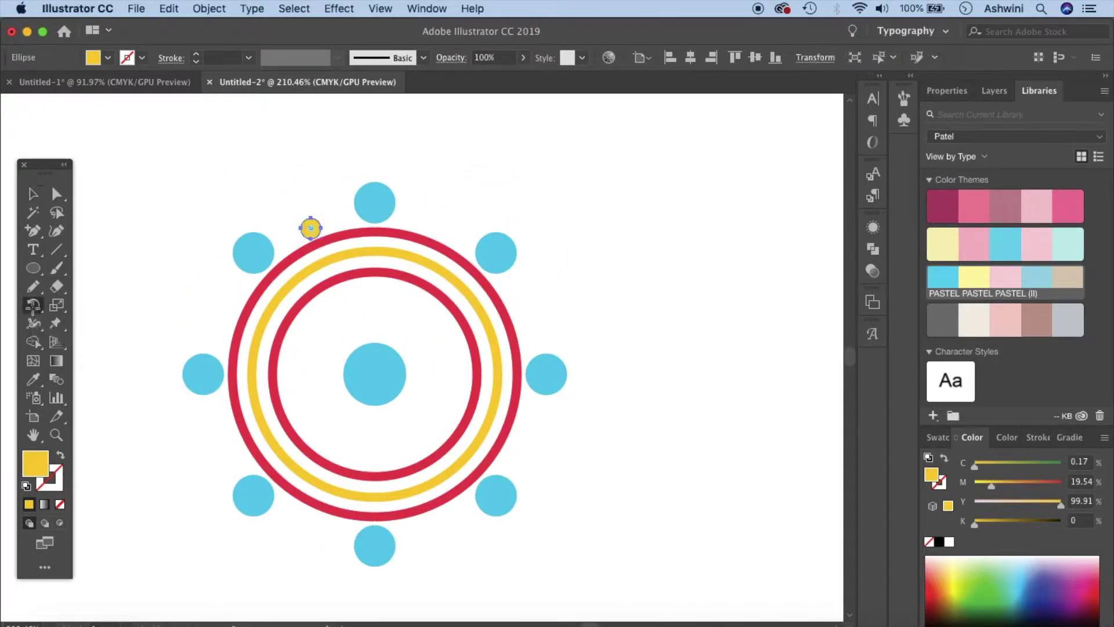
pyautogui.click(374, 375)
pyautogui.moveTo(311, 225); pyautogui.dragTo(230, 265)
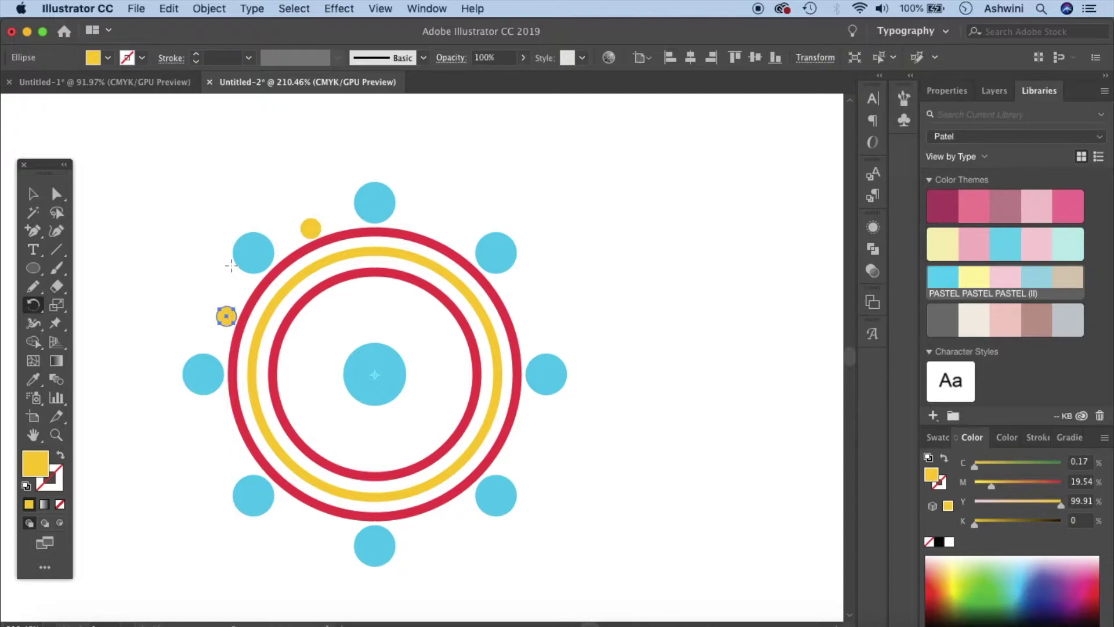
pyautogui.hotkey('ctrl', 'd')
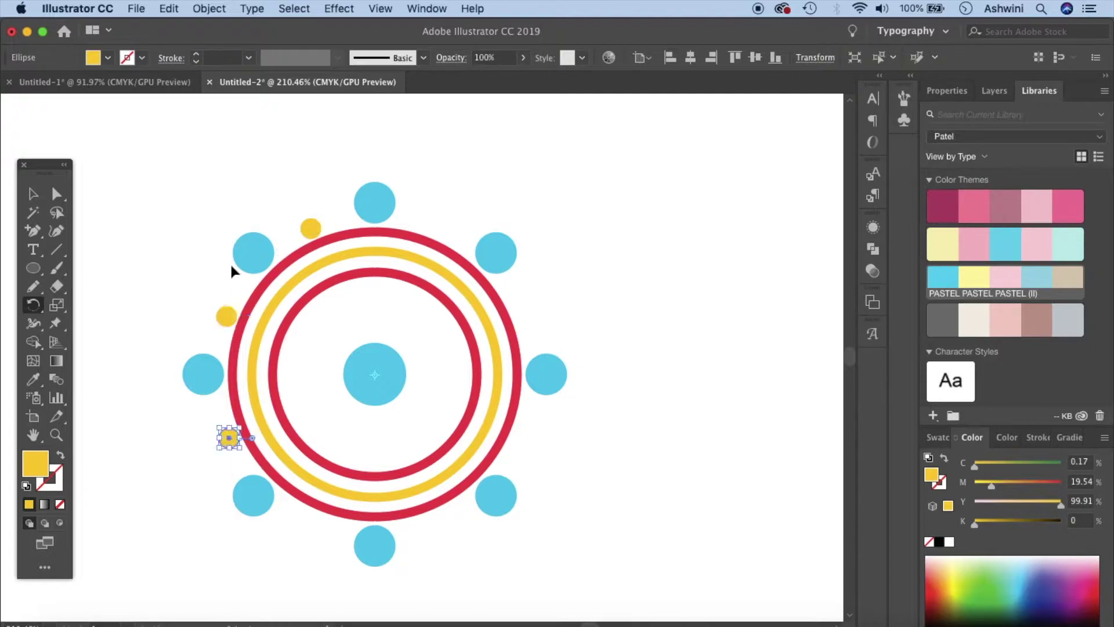
pyautogui.hotkey('ctrl', 'd')
pyautogui.hotkey('ctrl', 'd')
pyautogui.hotkey('ctrl', 'd')
pyautogui.hotkey('ctrl', 'd')
pyautogui.hotkey('ctrl', 'd')
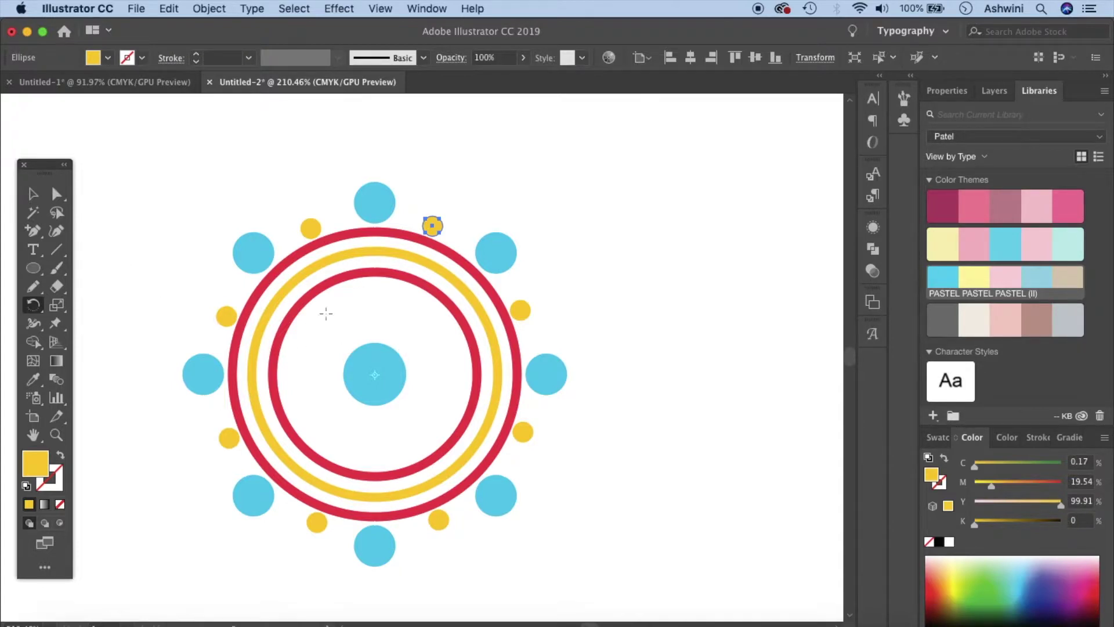
# - Draw a short vertical line above the centre circle, inside the inner ring
pyautogui.click(56, 249)
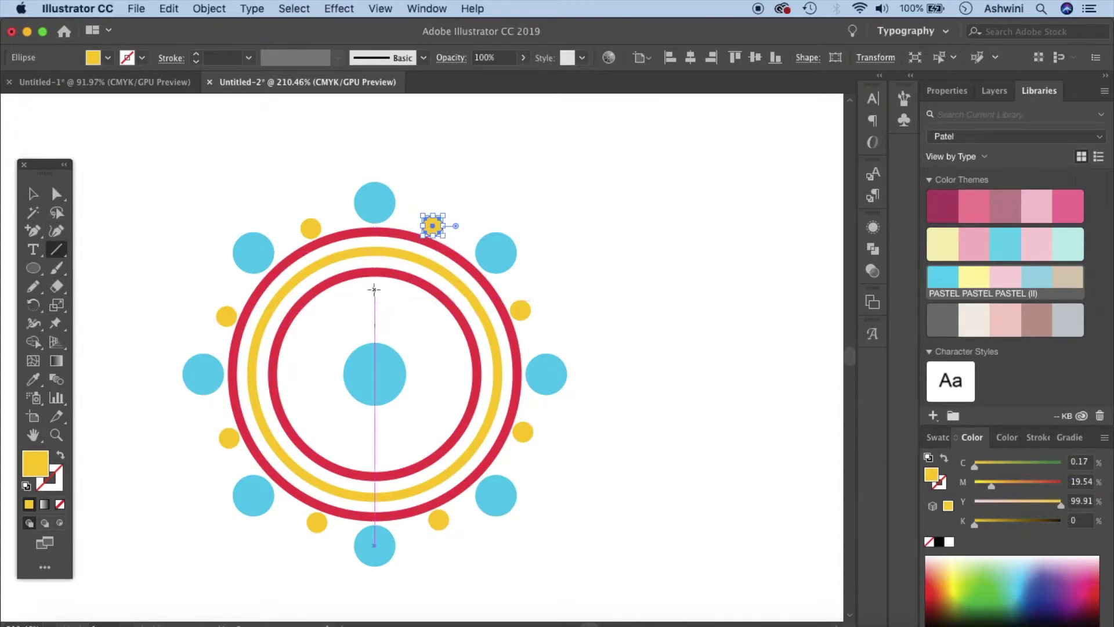
pyautogui.moveTo(374, 283); pyautogui.dragTo(374, 326)
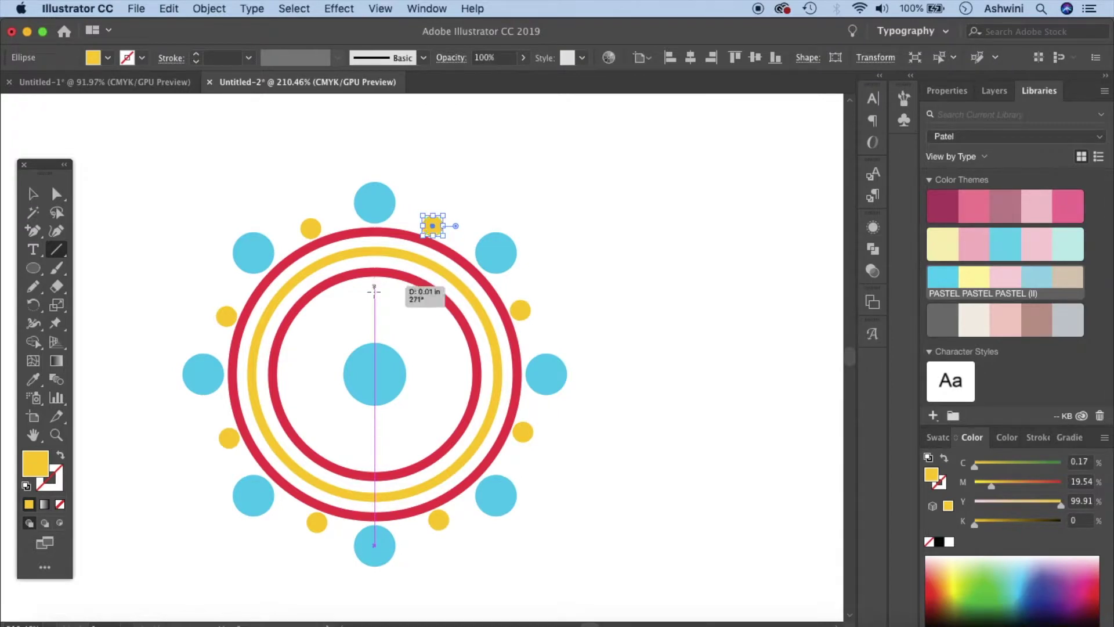
pyautogui.moveTo(375, 326); pyautogui.dragTo(374, 327)
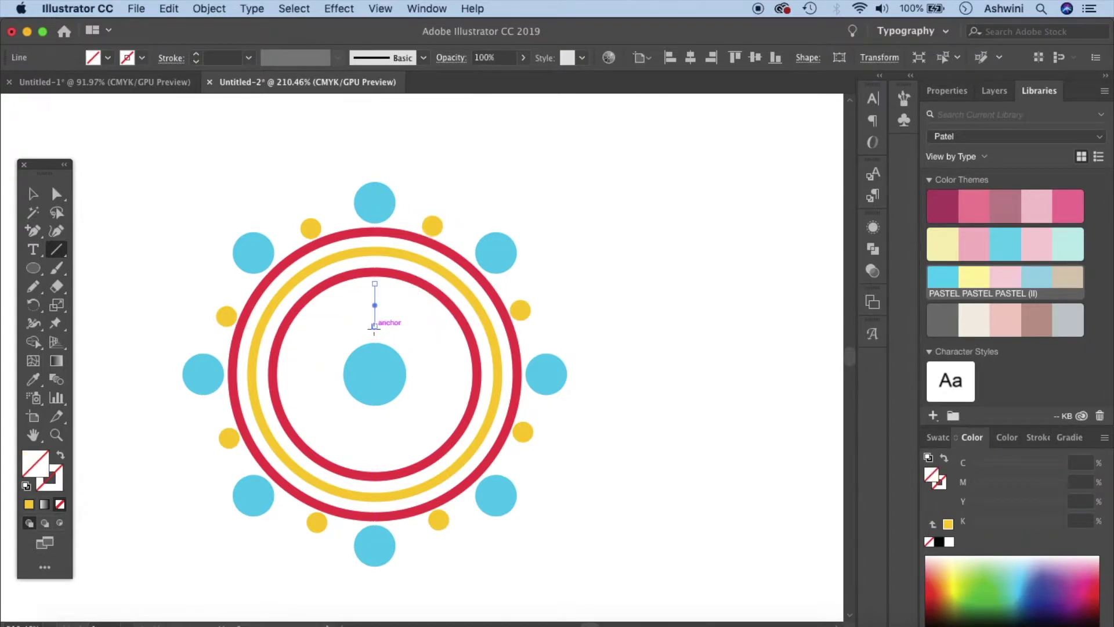
# - Give the line a light-blue 2 pt stroke with round caps
pyautogui.click(61, 486)
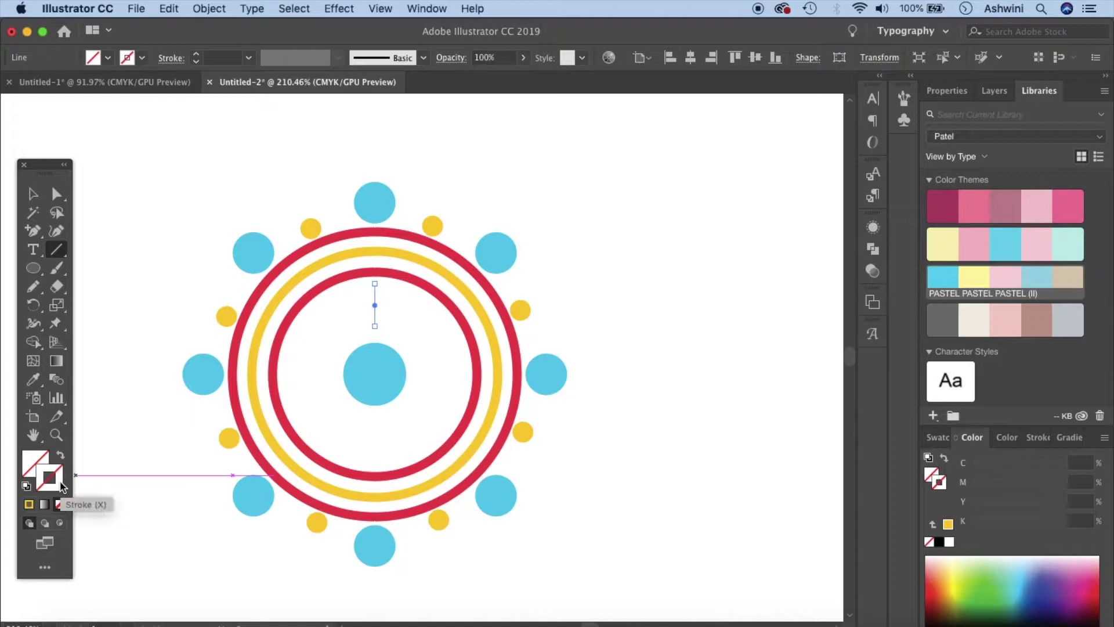
pyautogui.click(953, 281)
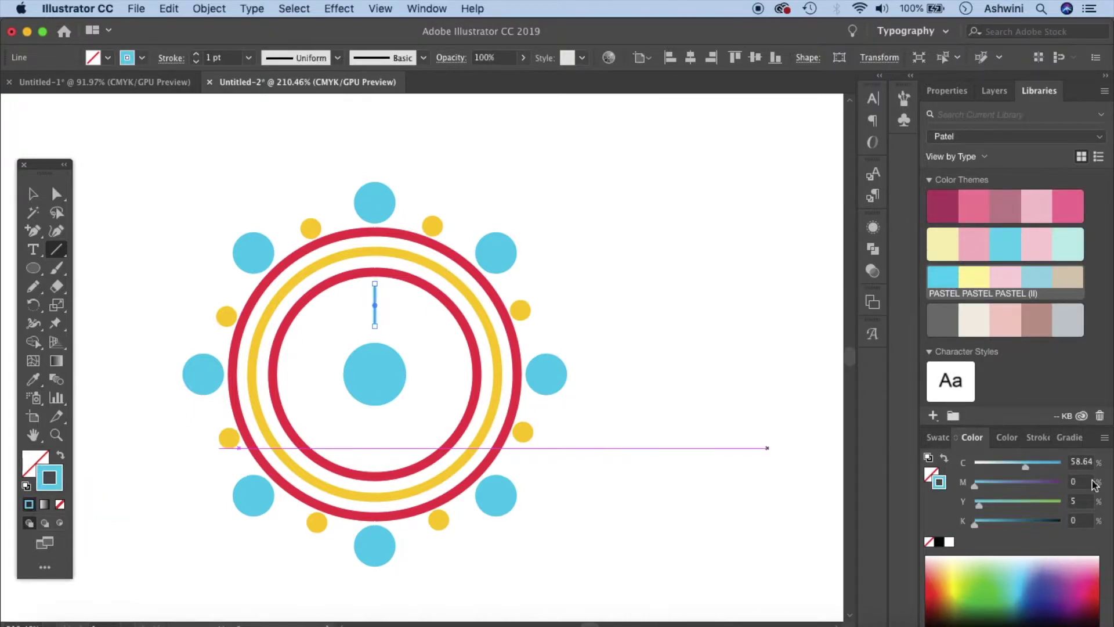
pyautogui.click(1042, 437)
pyautogui.click(1042, 501)
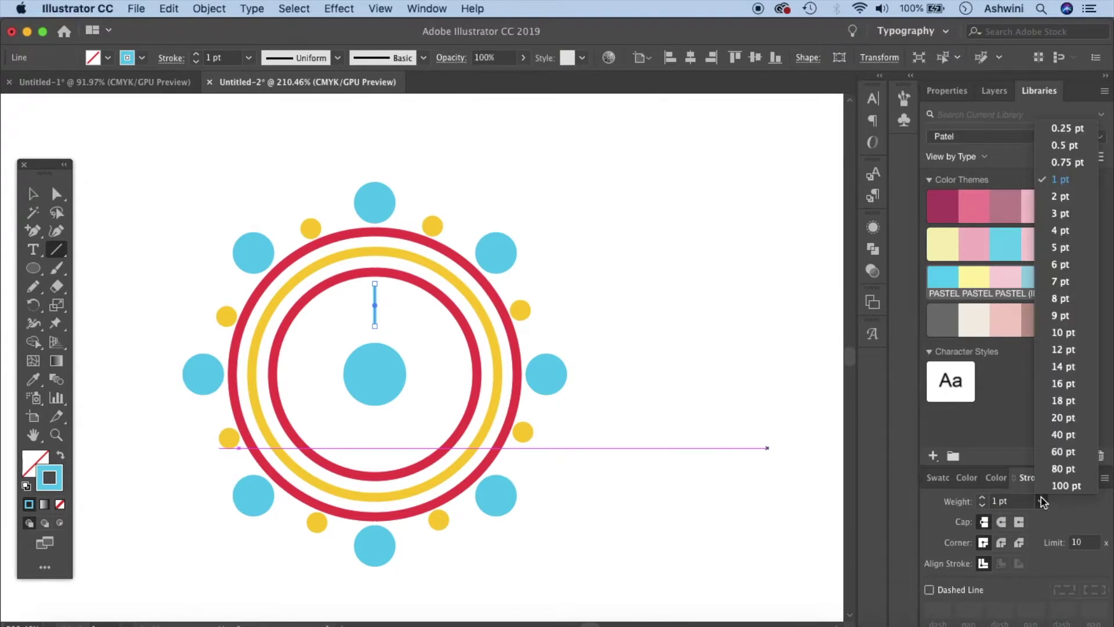
pyautogui.click(1059, 197)
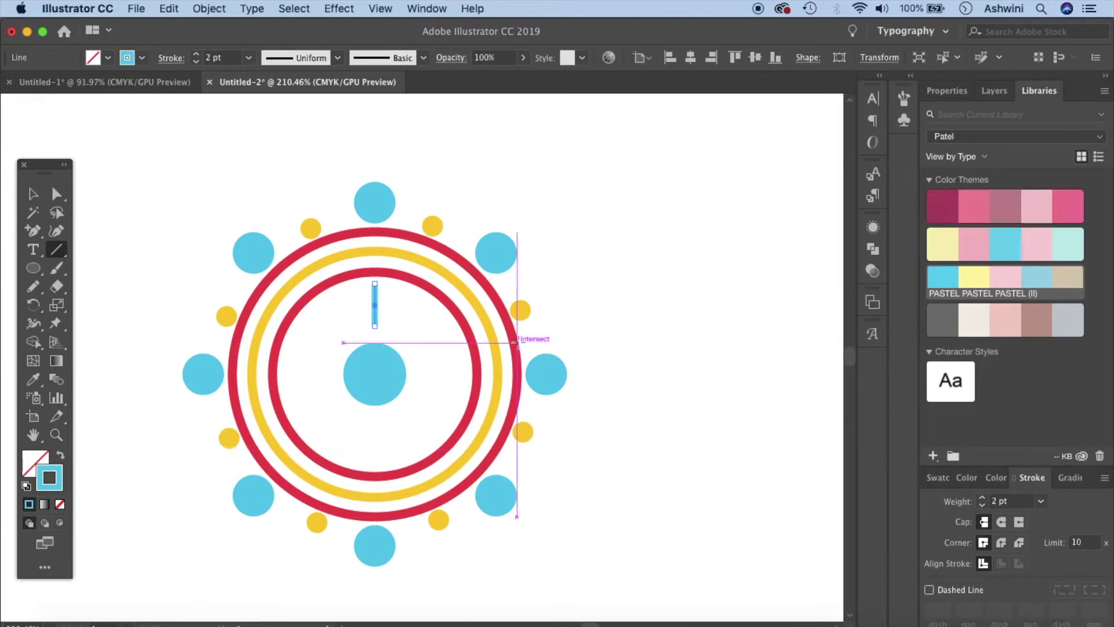
pyautogui.click(1002, 523)
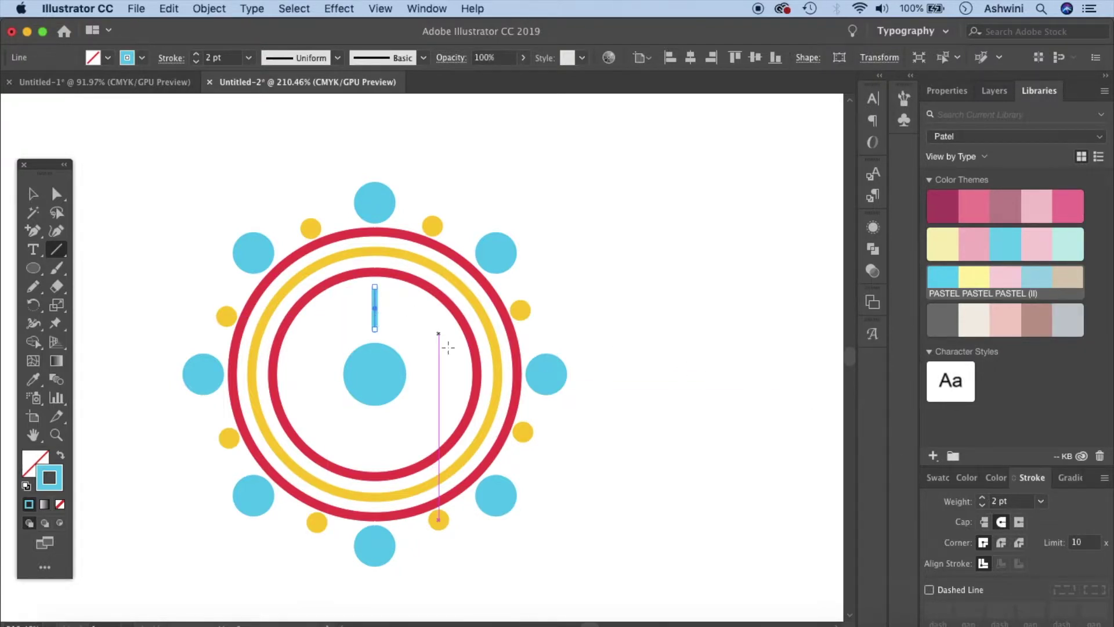
pyautogui.click(33, 304)
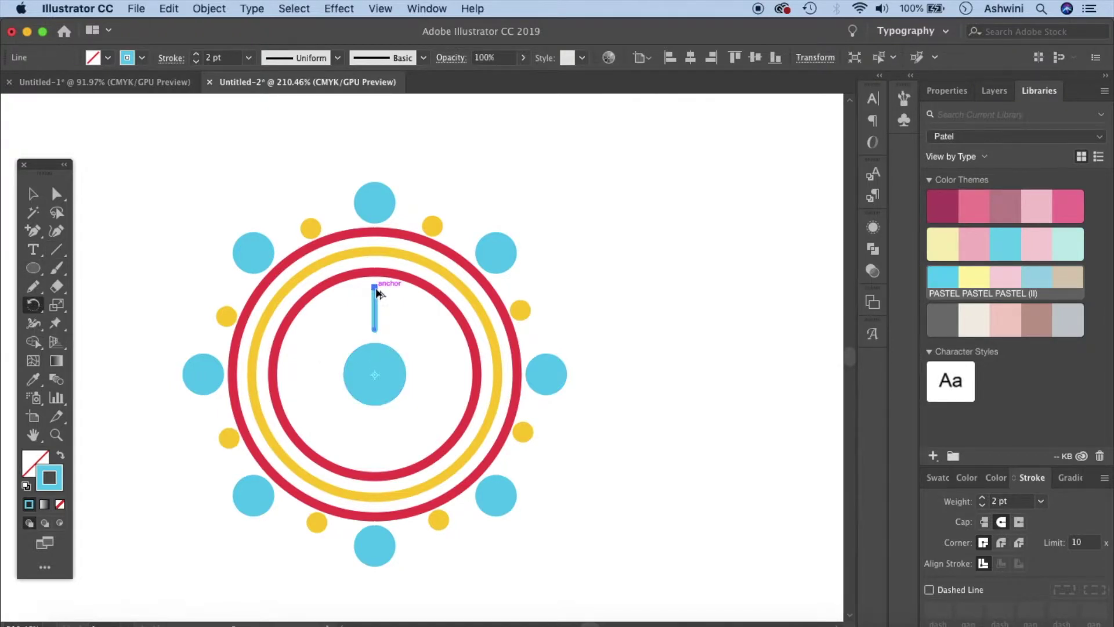
# - Rotate-copy the blue line into spokes around the centre dot
pyautogui.moveTo(376, 293); pyautogui.dragTo(315, 311)
pyautogui.press('super+d')
pyautogui.press('super+d')
pyautogui.press('super+d')
pyautogui.press('super+d')
pyautogui.press('super+d')
pyautogui.press('super+d')
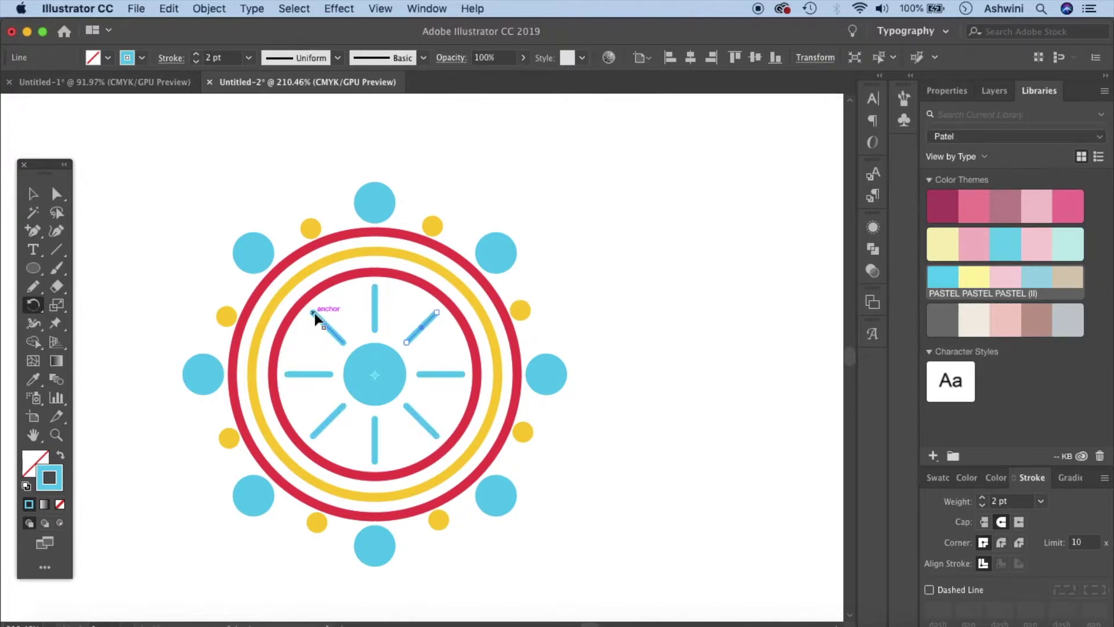
pyautogui.scroll(-5, 450, 353)
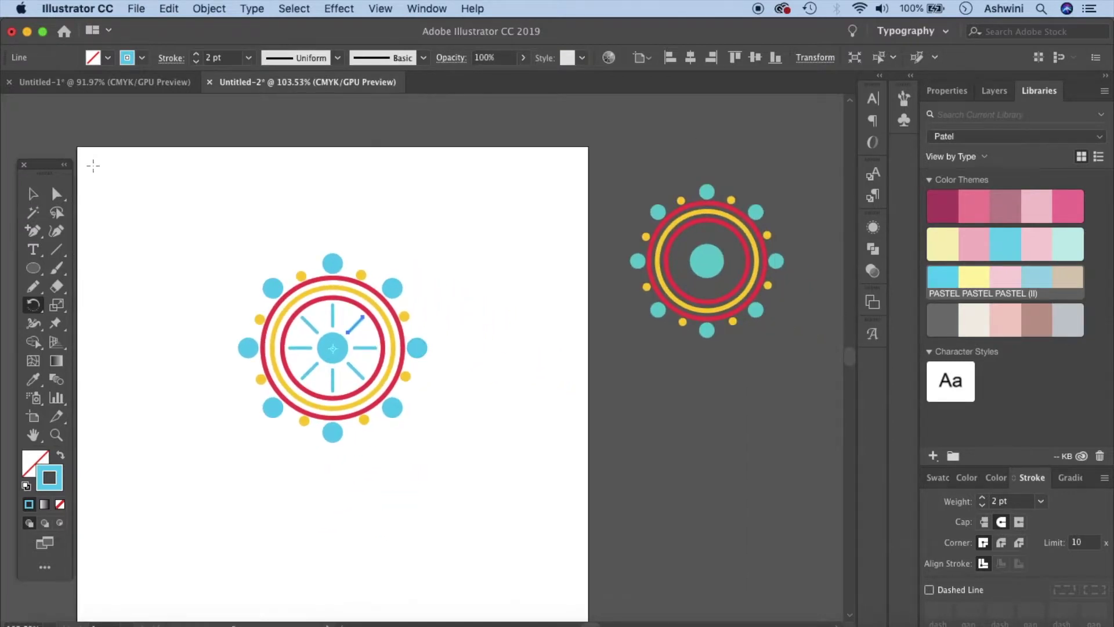
pyautogui.click(33, 197)
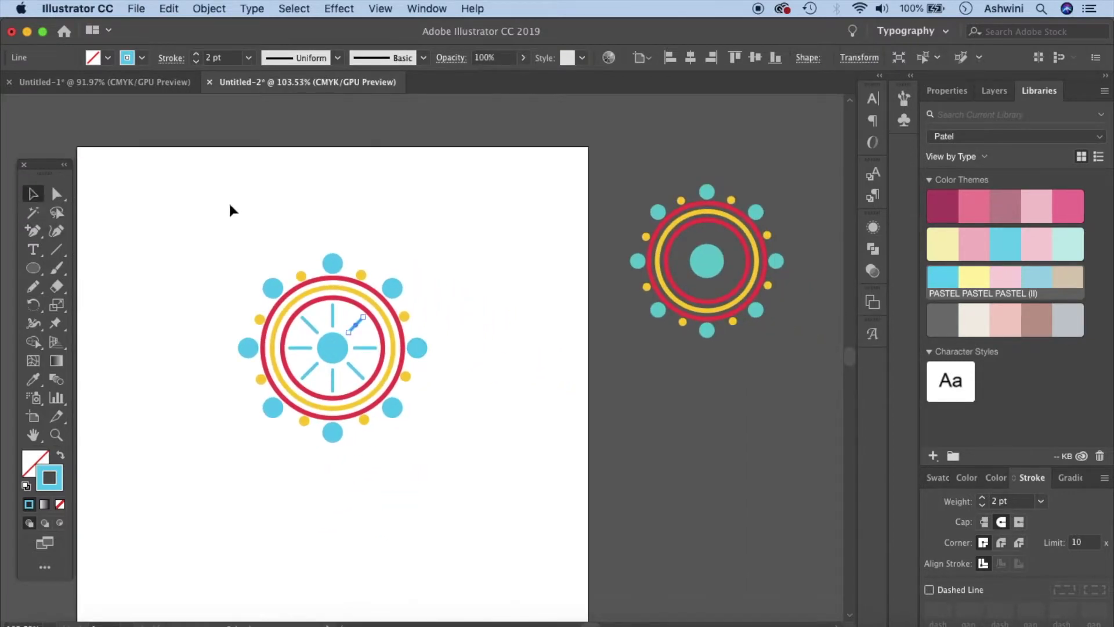
# - Group the whole wheel motif, then select the teal ring motif in Untitled-1
pyautogui.moveTo(215, 212); pyautogui.dragTo(407, 501)
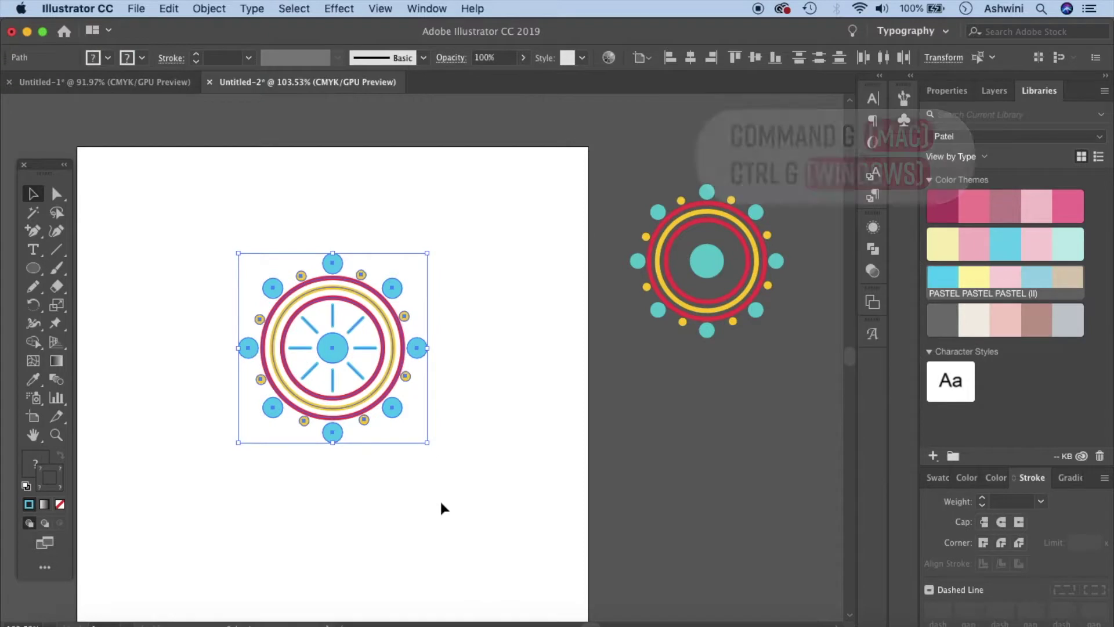
pyautogui.press('super+g')
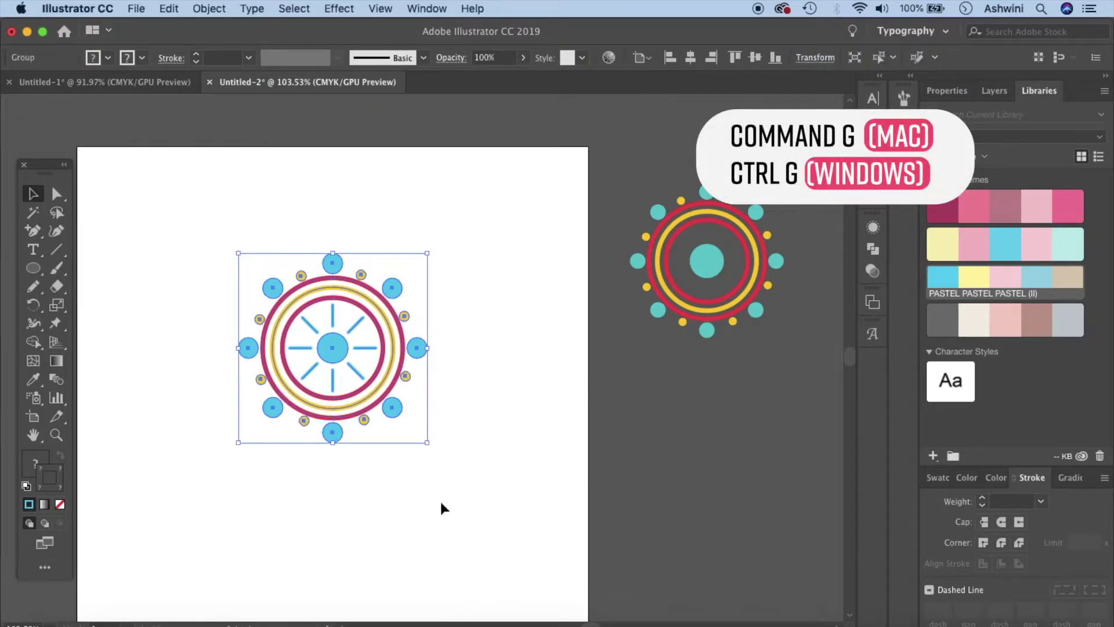
pyautogui.click(131, 81)
pyautogui.moveTo(497, 203); pyautogui.dragTo(519, 312)
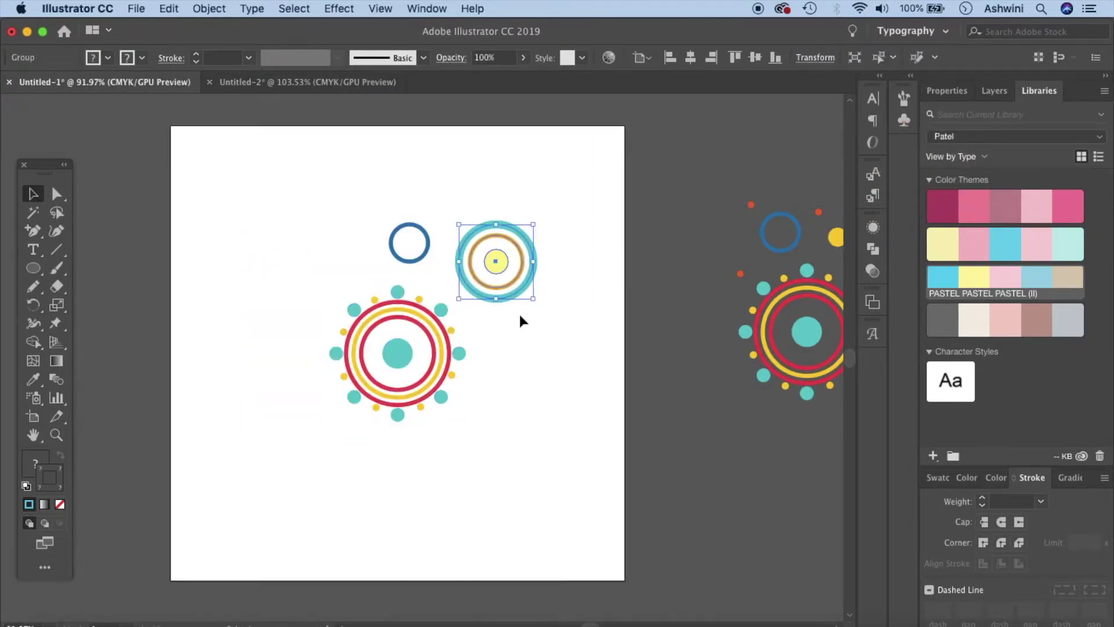
# - In Untitled-2, draw a circle with a 6 pt outline and shrink it slightly
pyautogui.click(305, 82)
pyautogui.click(33, 268)
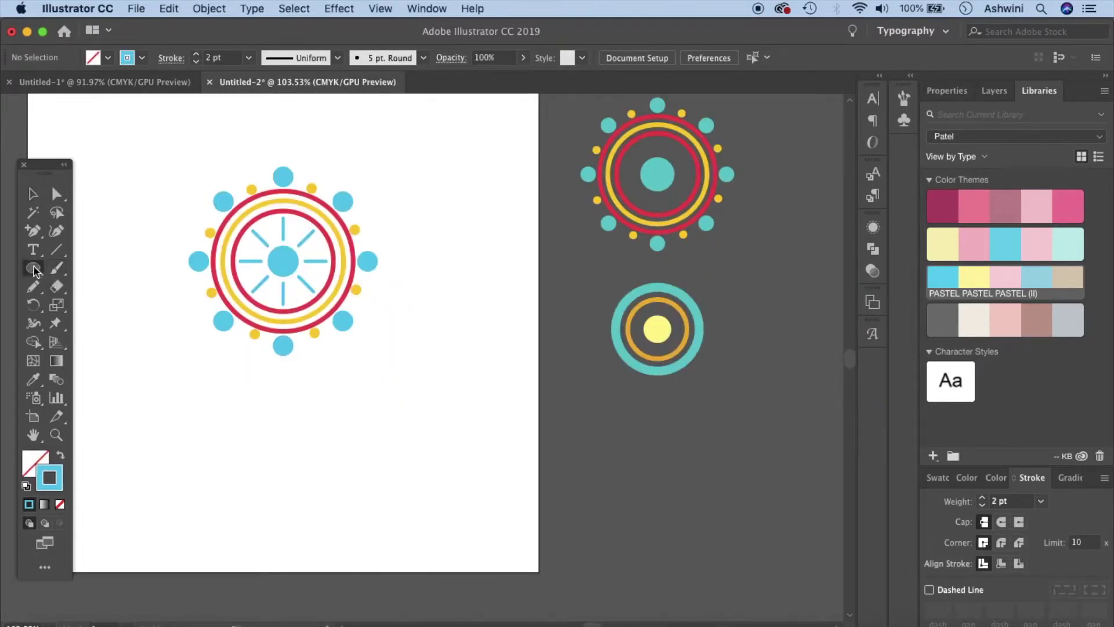
pyautogui.moveTo(366, 372); pyautogui.dragTo(476, 499)
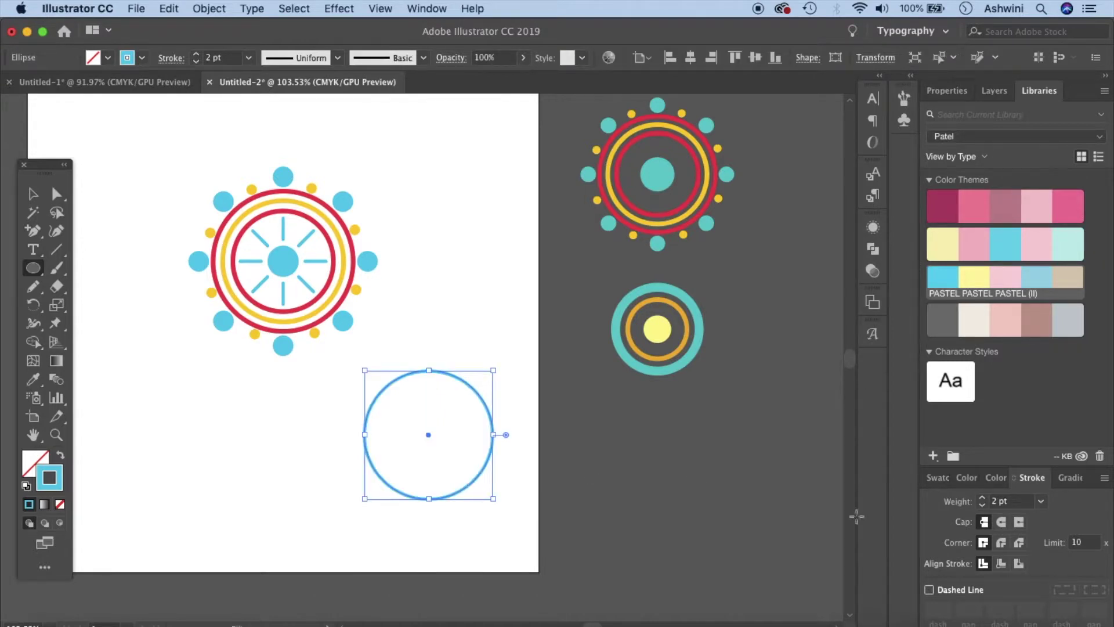
pyautogui.click(1040, 502)
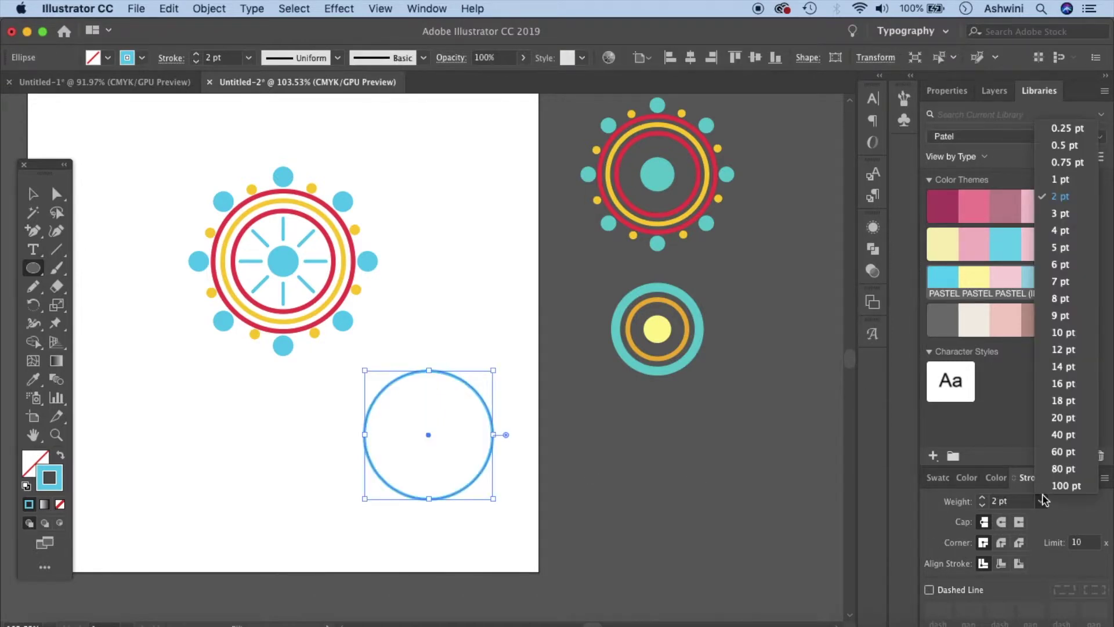
pyautogui.click(1071, 266)
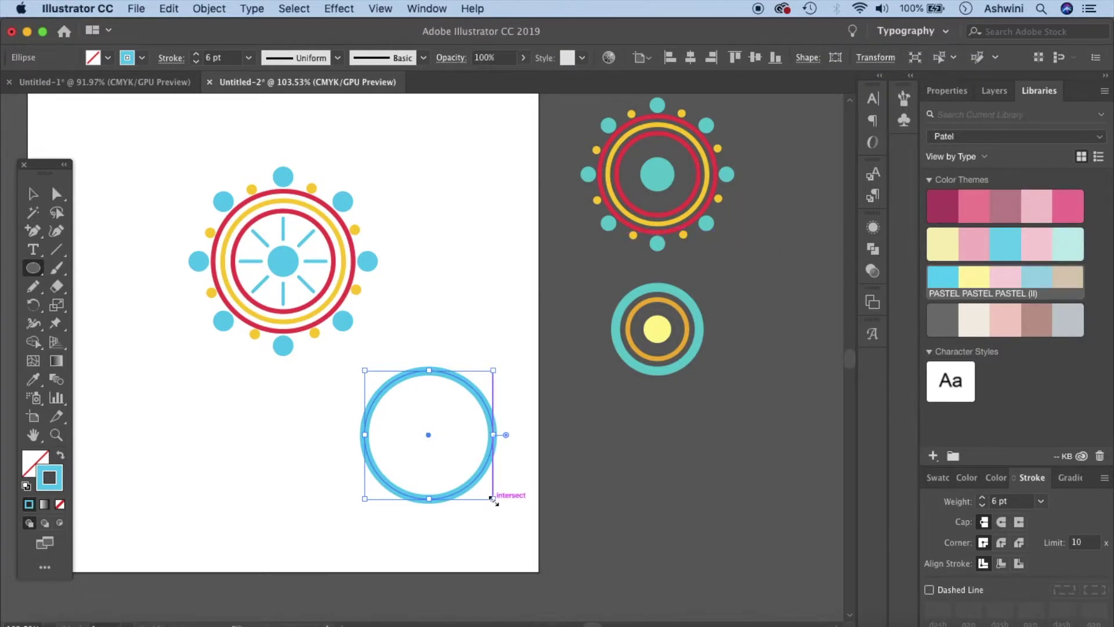
pyautogui.moveTo(365, 371); pyautogui.dragTo(475, 478)
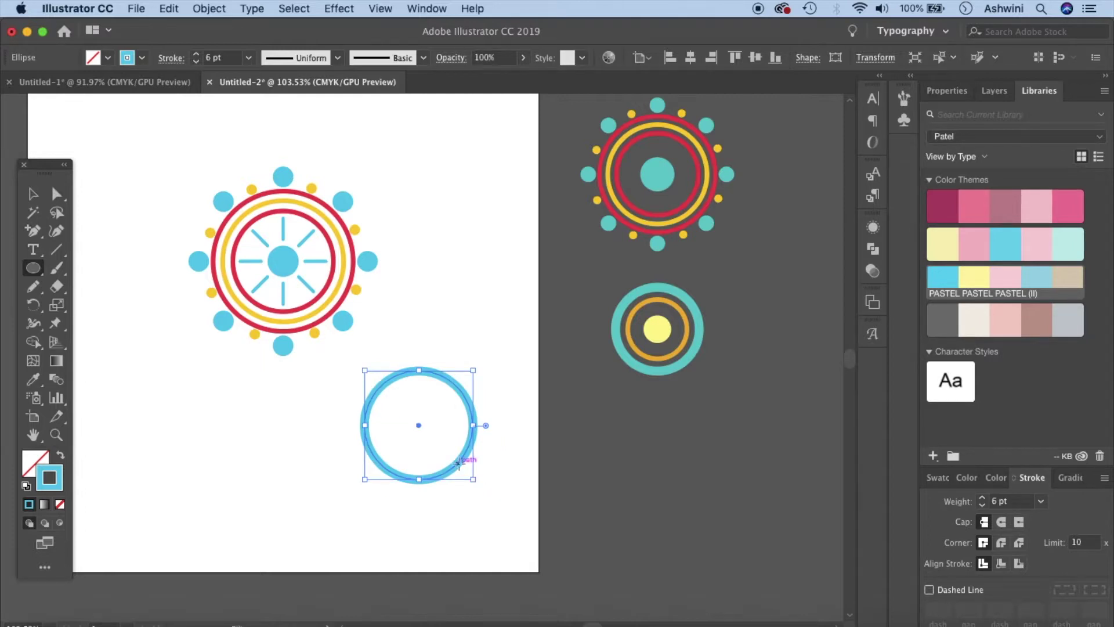
# - Paste a copy in front, shrink it inside the blue ring, and give it a 3 pt orange outline
pyautogui.press('super+f')
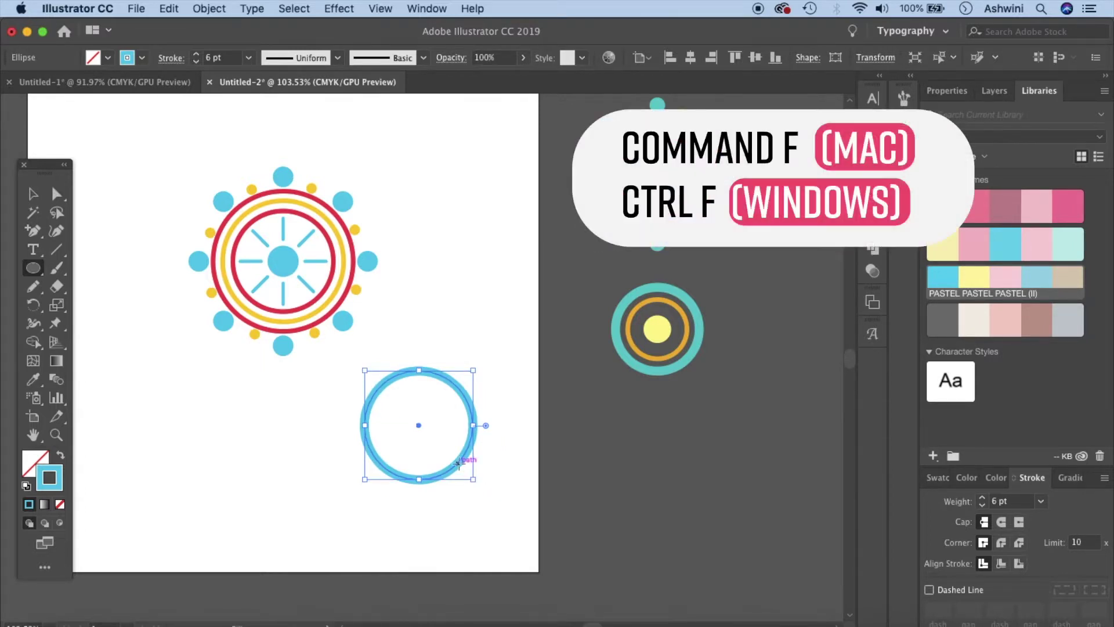
pyautogui.moveTo(478, 484); pyautogui.dragTo(465, 467)
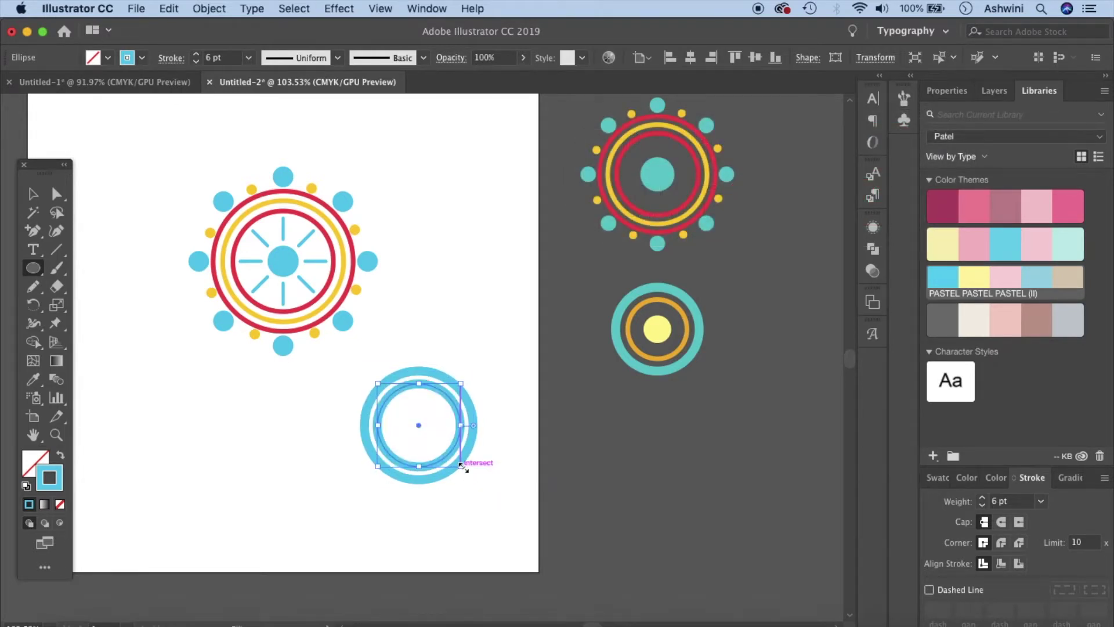
pyautogui.click(1043, 503)
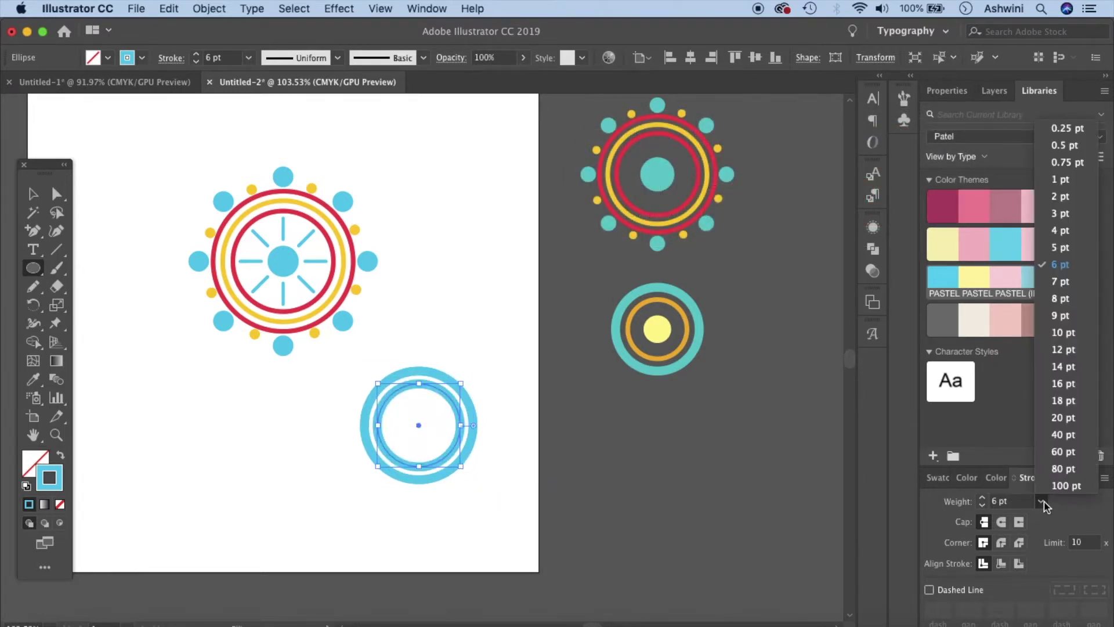
pyautogui.click(1075, 227)
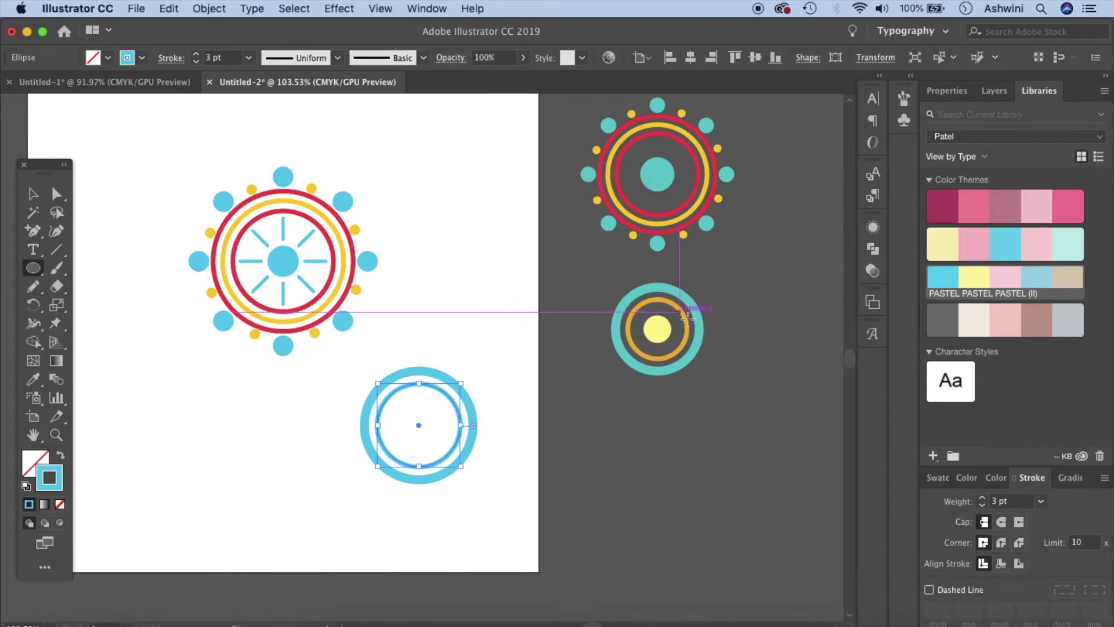
pyautogui.press('i')
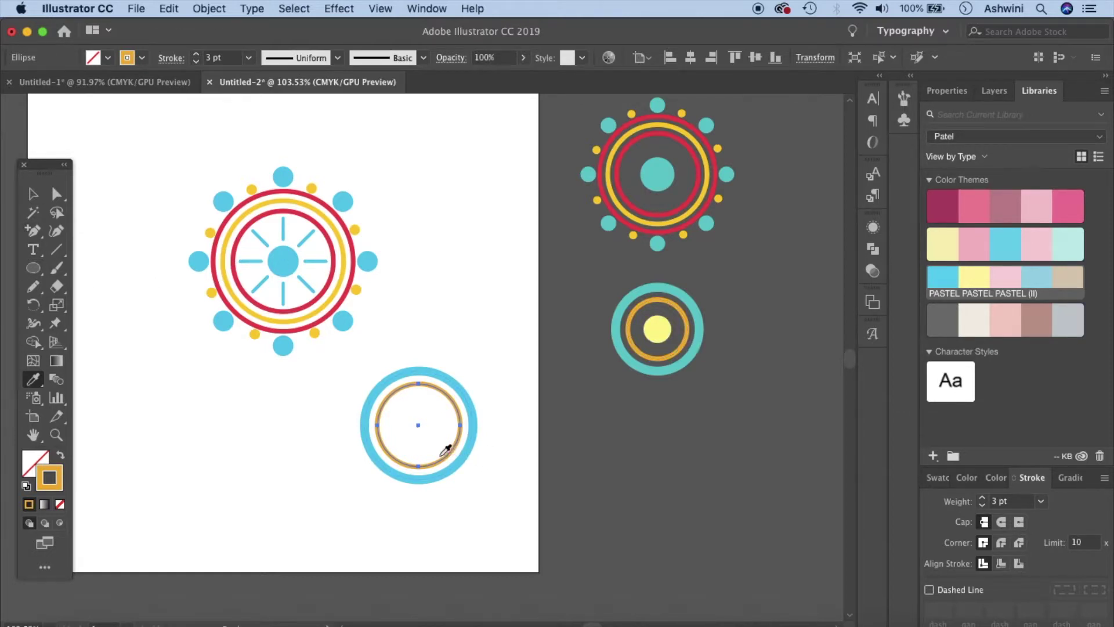
pyautogui.press('v')
pyautogui.press('a')
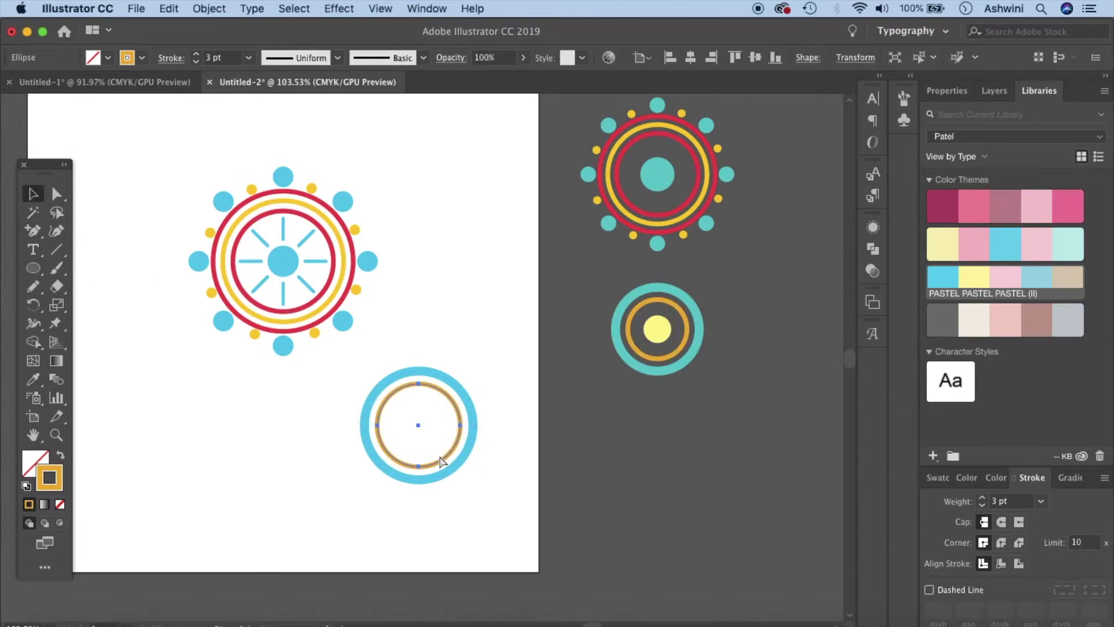
pyautogui.press('v')
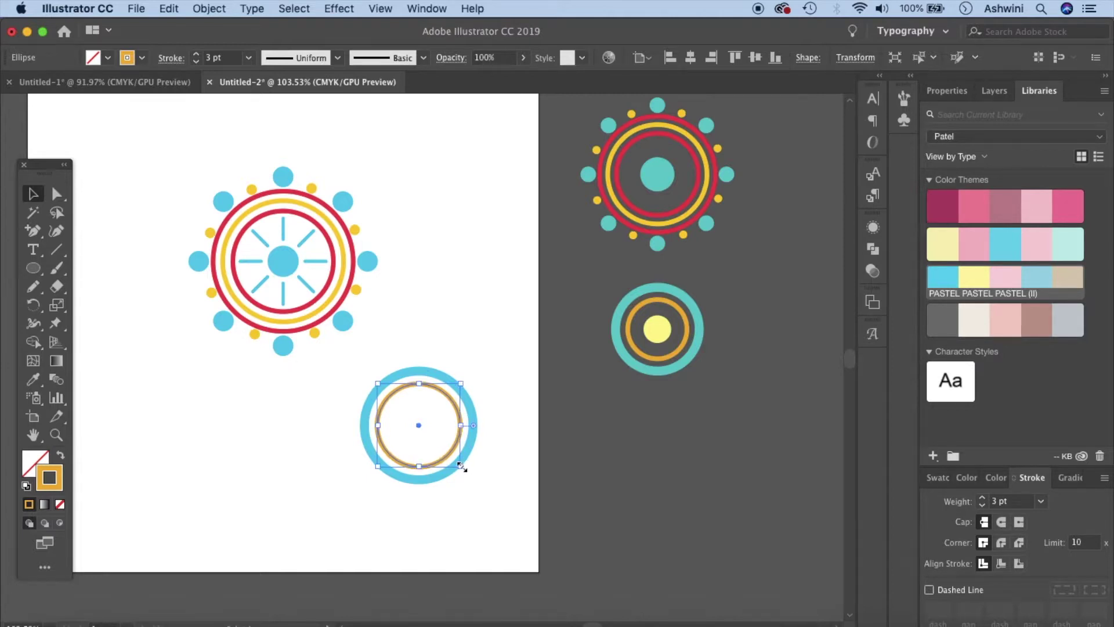
# - Shrink another copy into a small centre dot filled pale yellow
pyautogui.moveTo(463, 467); pyautogui.dragTo(434, 443)
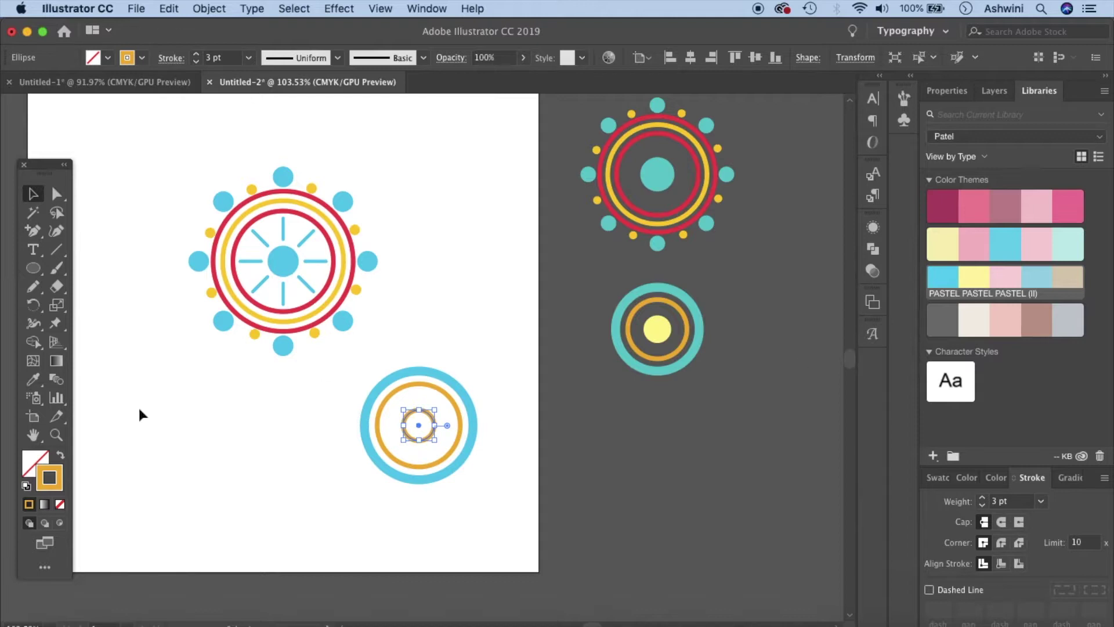
pyautogui.click(60, 459)
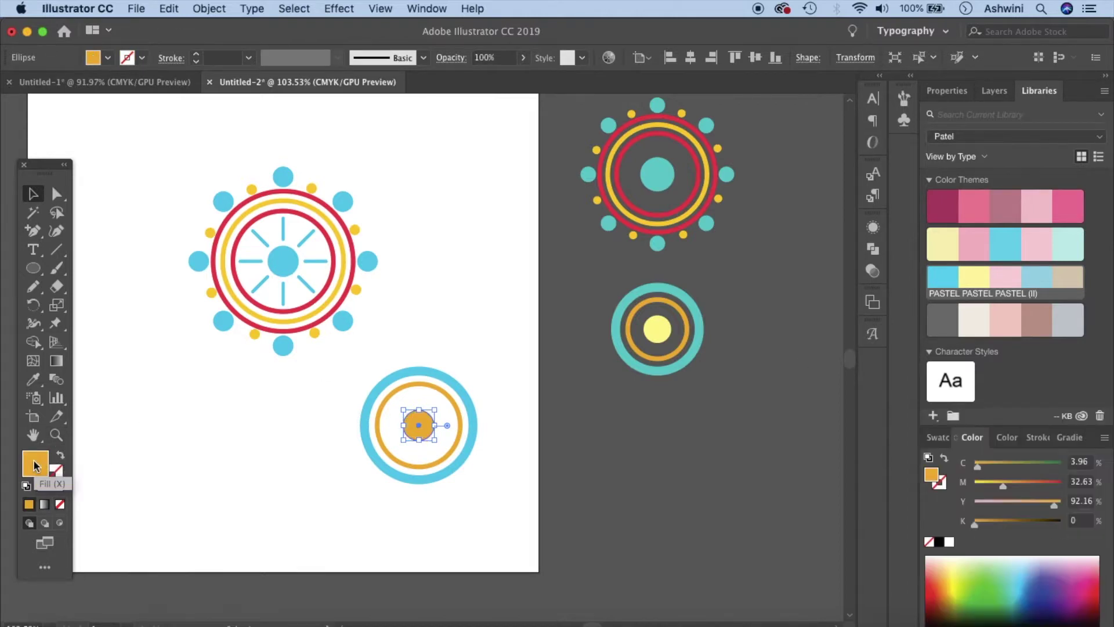
pyautogui.click(976, 278)
pyautogui.click(633, 489)
pyautogui.scroll(-2, 633, 488)
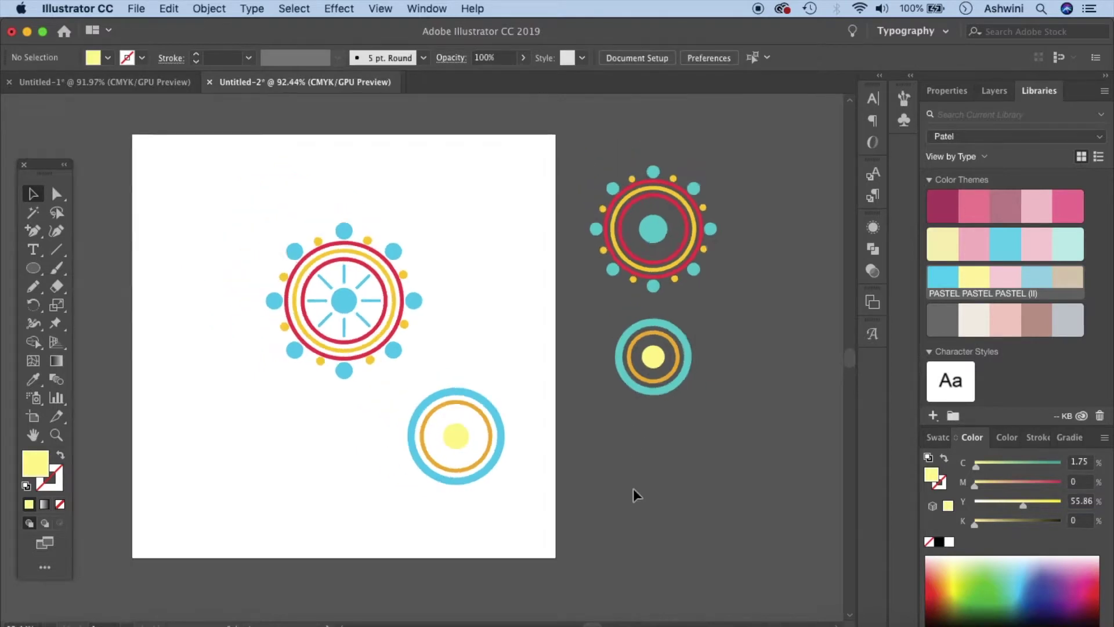
pyautogui.scroll(-1, 633, 489)
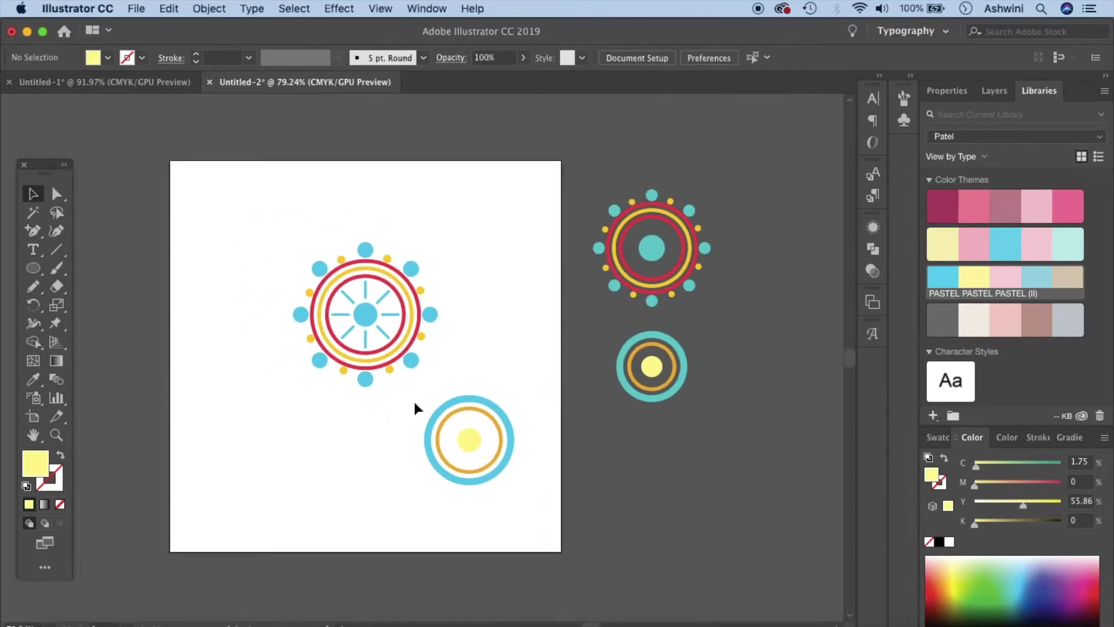
# - Move the finished ring motif to the artboard's upper right and delete the reference motifs
pyautogui.moveTo(419, 393); pyautogui.dragTo(525, 520)
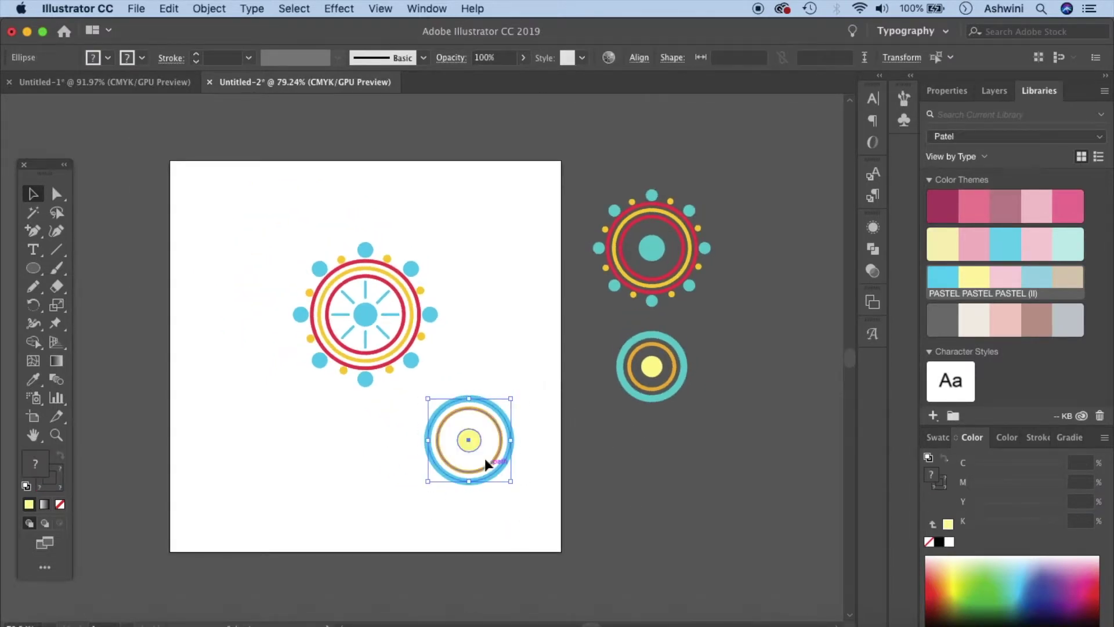
pyautogui.moveTo(470, 442)
pyautogui.mouseDown()
pyautogui.moveTo(498, 252)
pyautogui.moveTo(466, 224)
pyautogui.mouseUp()
pyautogui.click(590, 346)
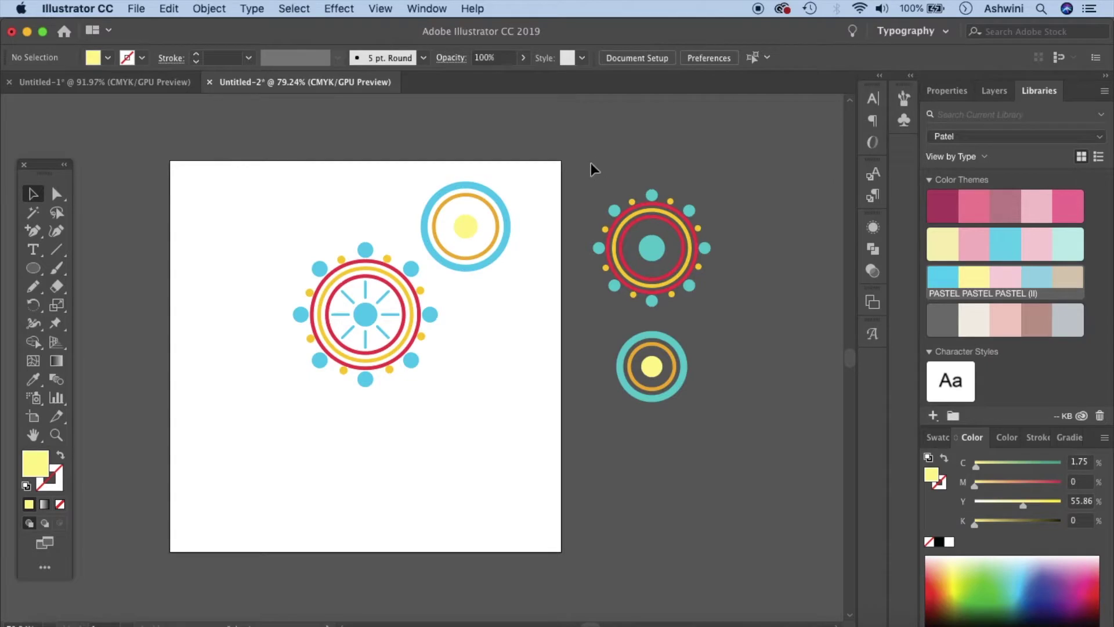
pyautogui.press('Delete')
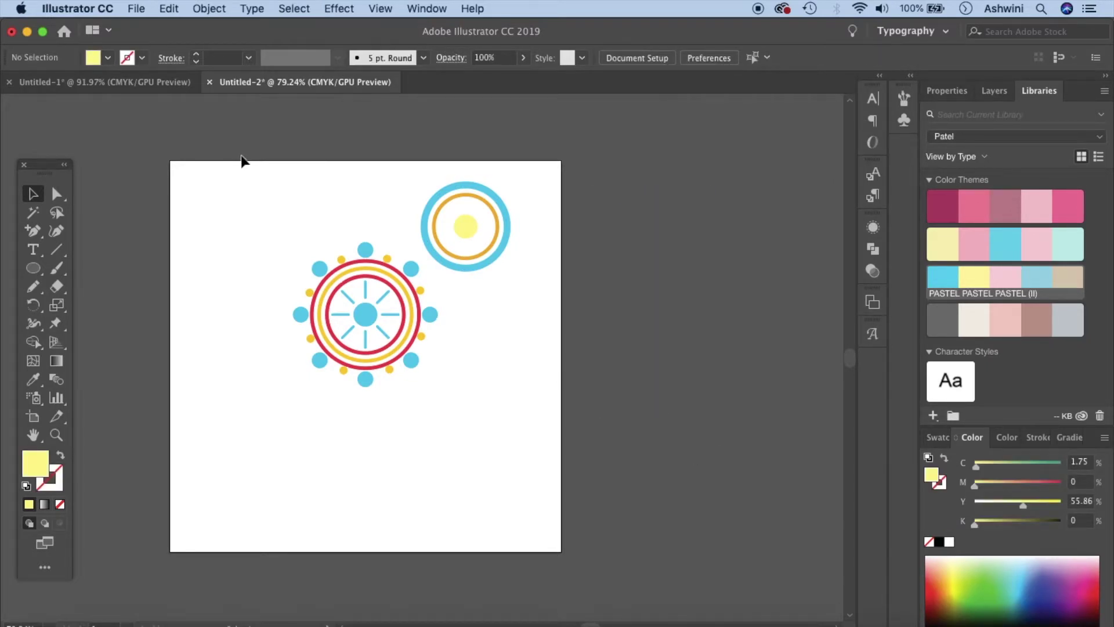
# - Select both artboard motifs and make them into a new pattern with Object > Pattern > Make
pyautogui.hotkey('ctrl', 'a')
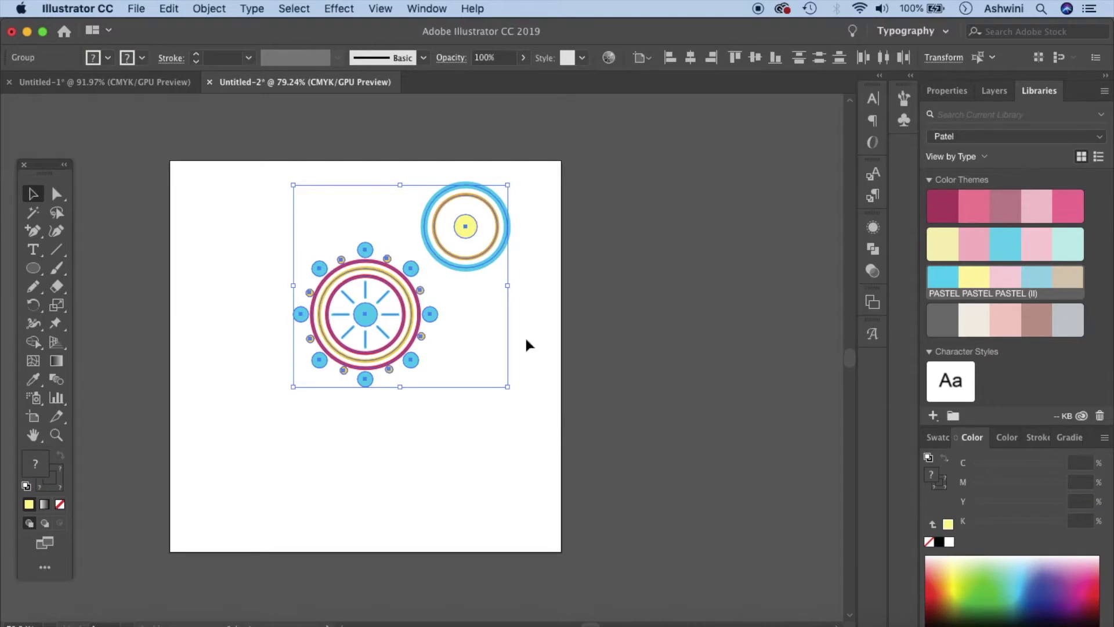
pyautogui.click(209, 9)
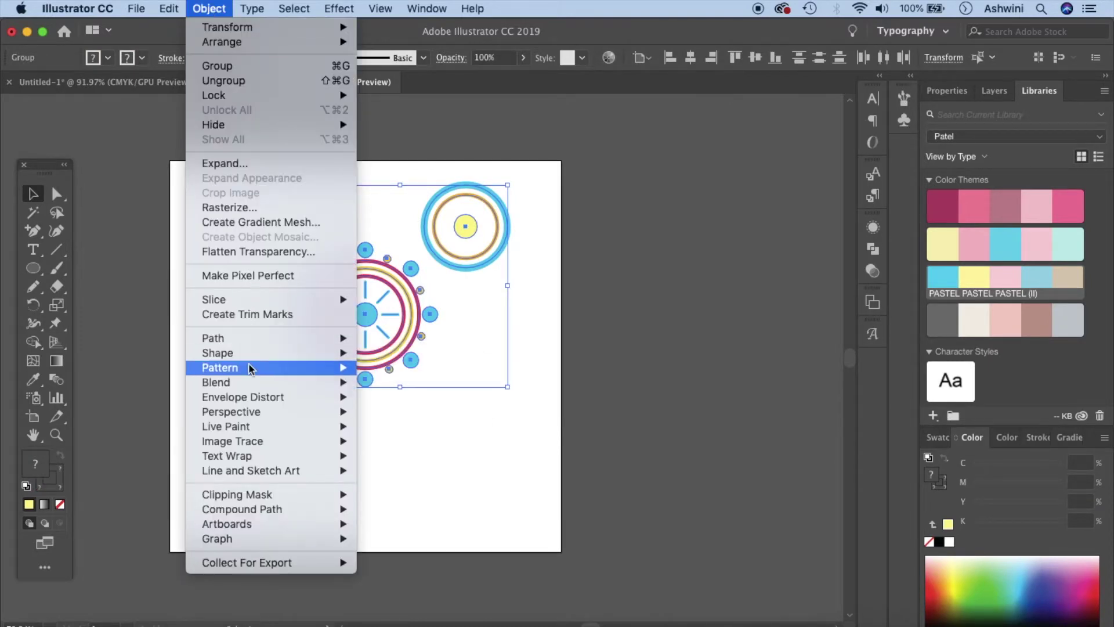
pyautogui.click(376, 371)
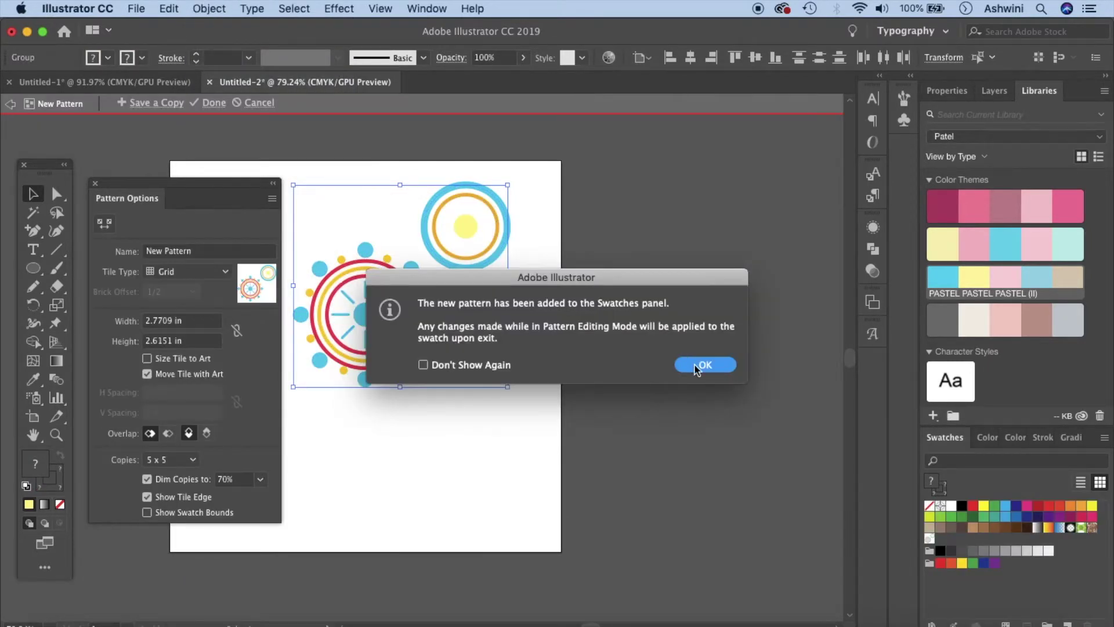
pyautogui.click(694, 363)
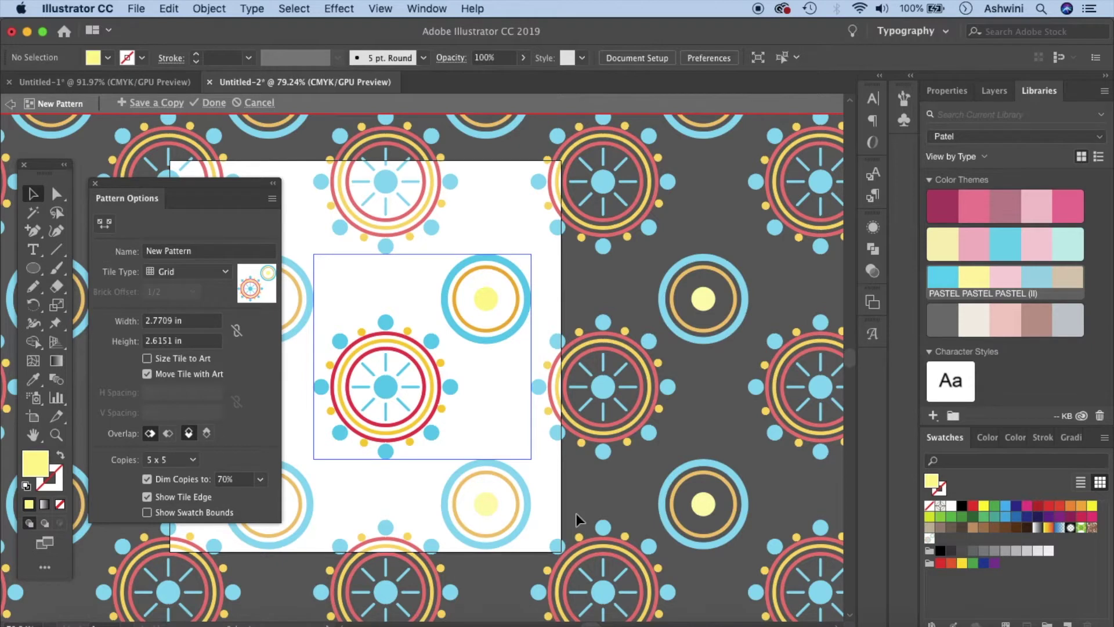
# - Draw a small circle between the motifs with a 2 pt outline
pyautogui.click(33, 267)
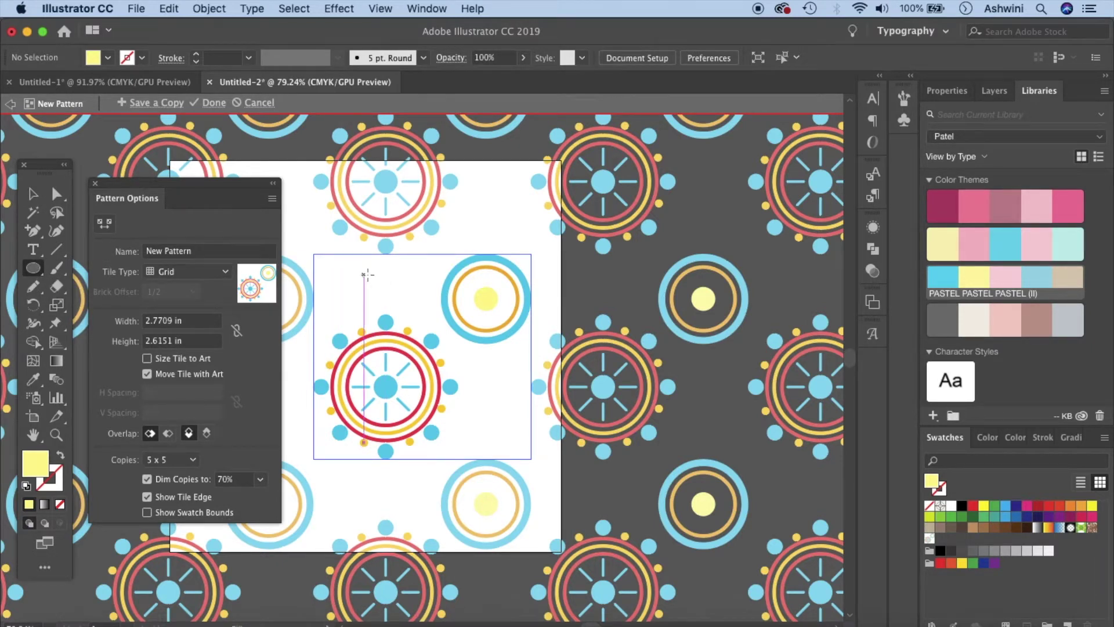
pyautogui.moveTo(398, 281); pyautogui.dragTo(412, 304)
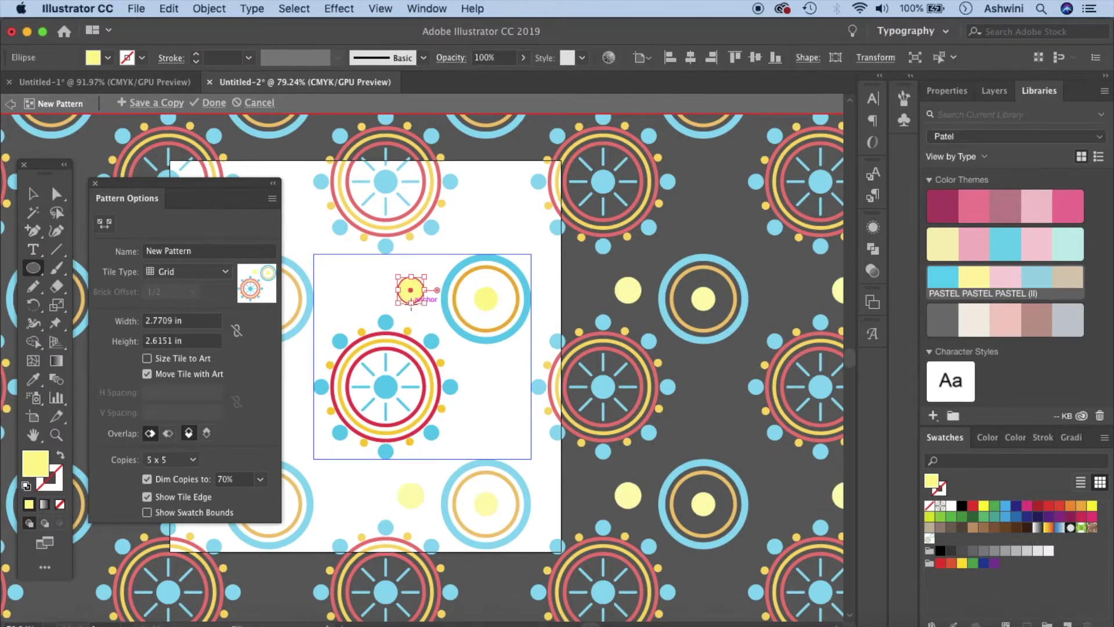
pyautogui.click(60, 459)
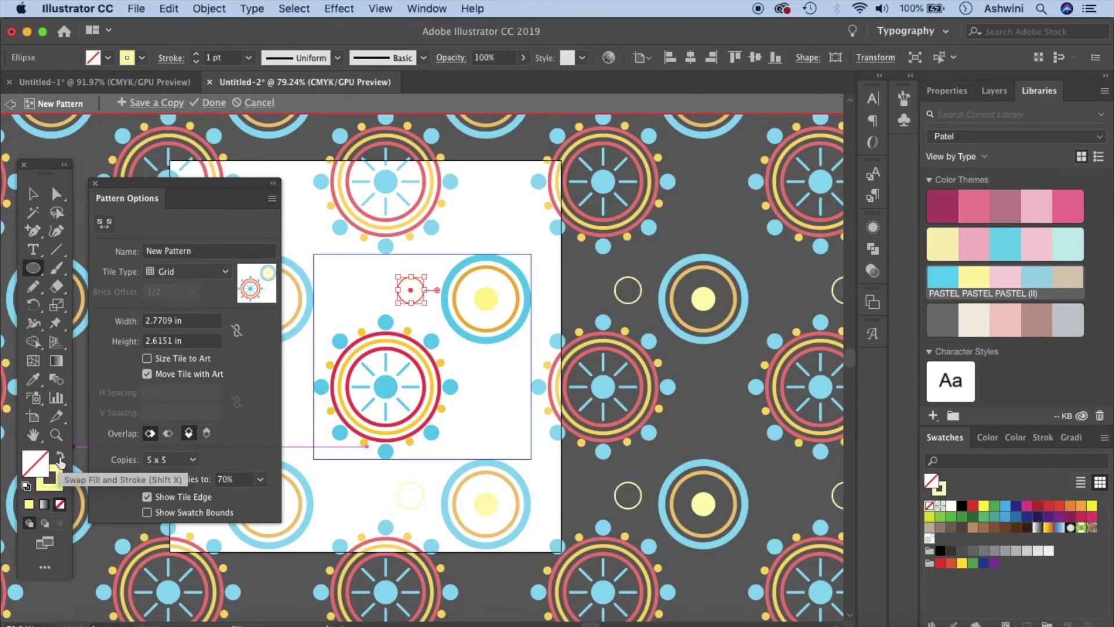
pyautogui.click(1041, 437)
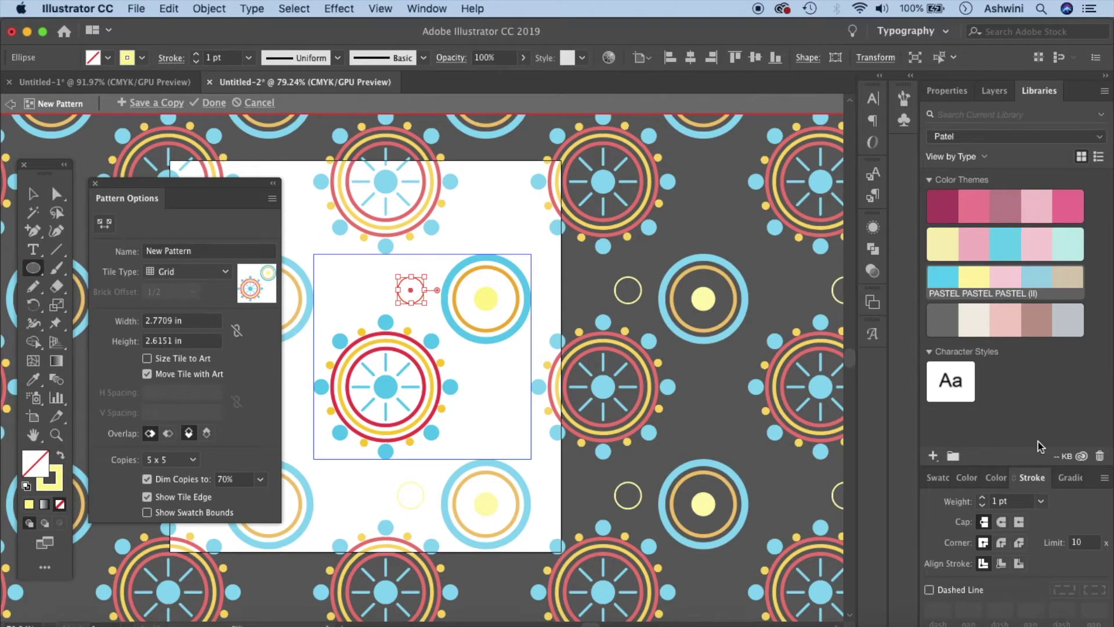
pyautogui.click(1040, 501)
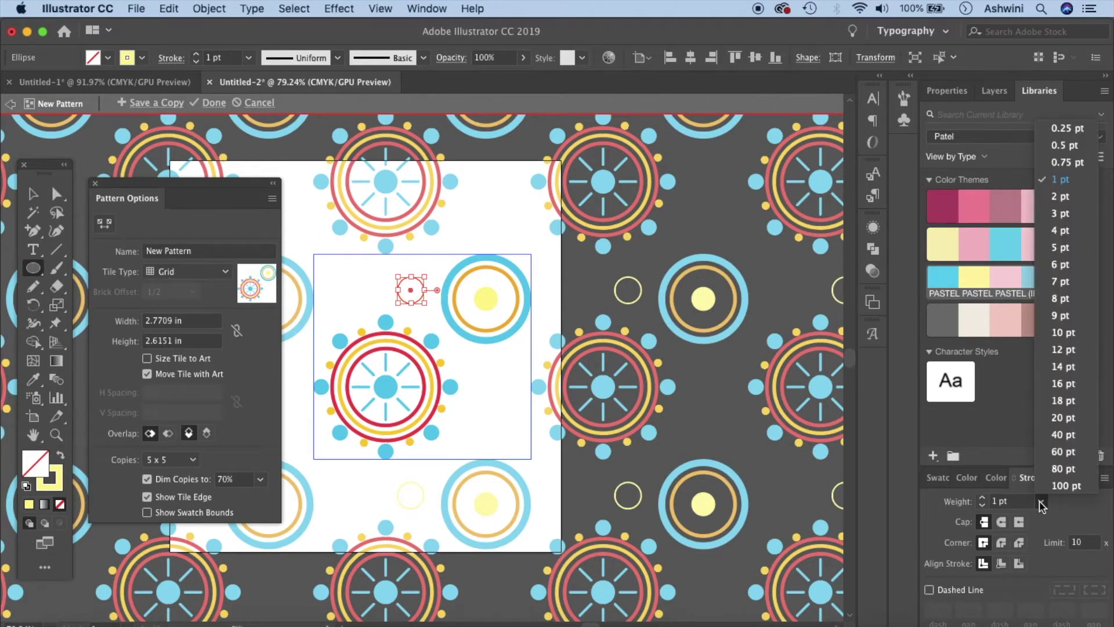
pyautogui.click(1062, 197)
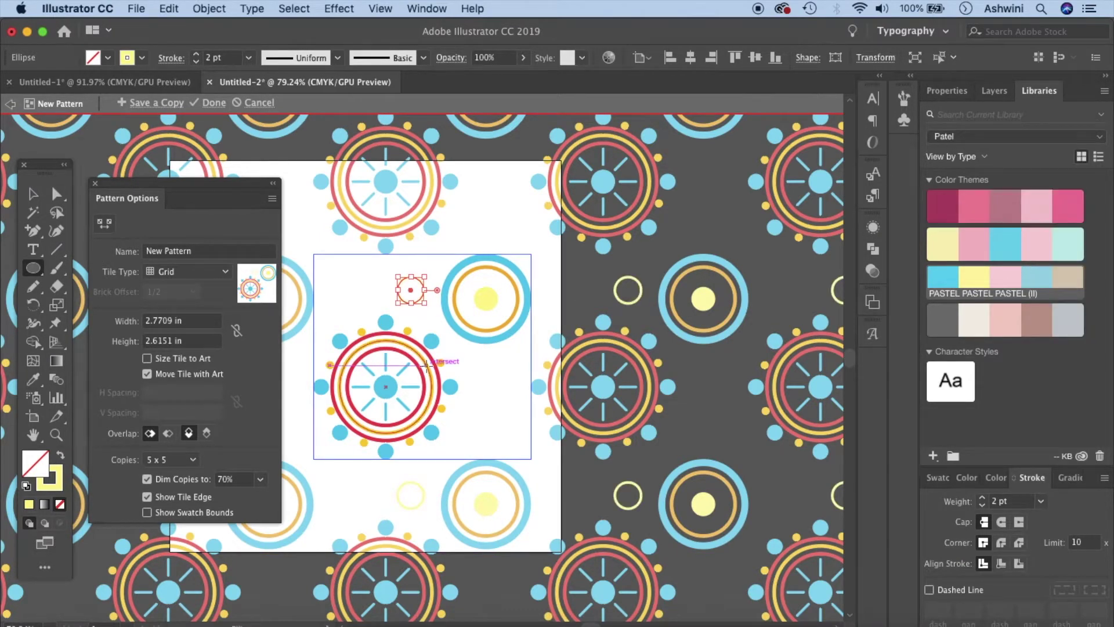
# - Make the small circle a pastel blue ring and place a copy right of the central motif
pyautogui.click(940, 285)
pyautogui.hotkey('ctrl', 'z')
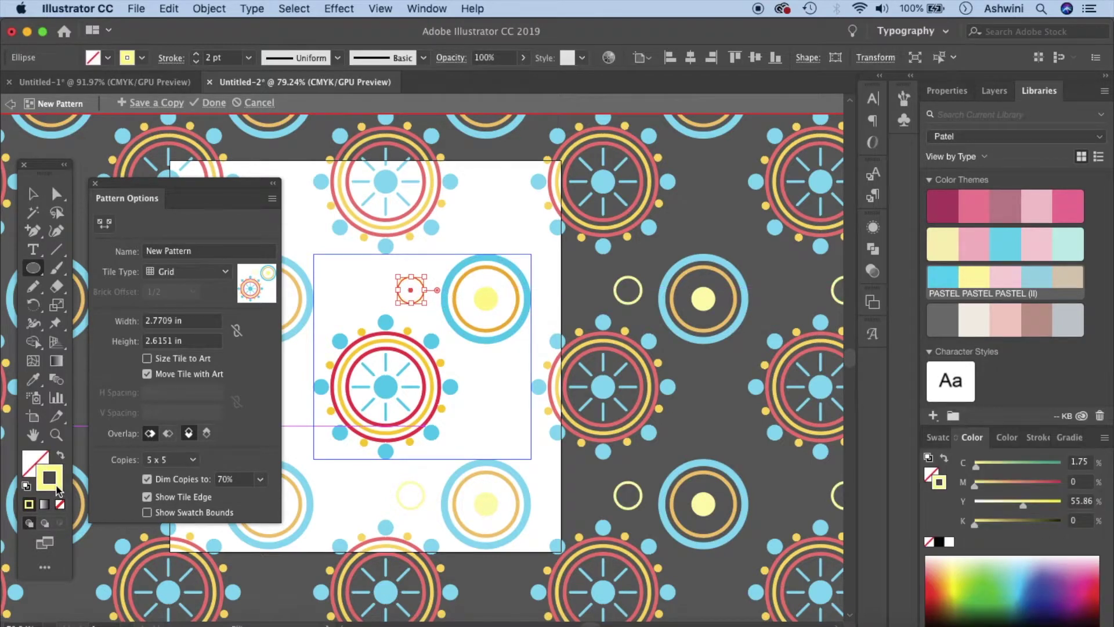
pyautogui.click(946, 290)
pyautogui.press('v')
pyautogui.click(510, 417)
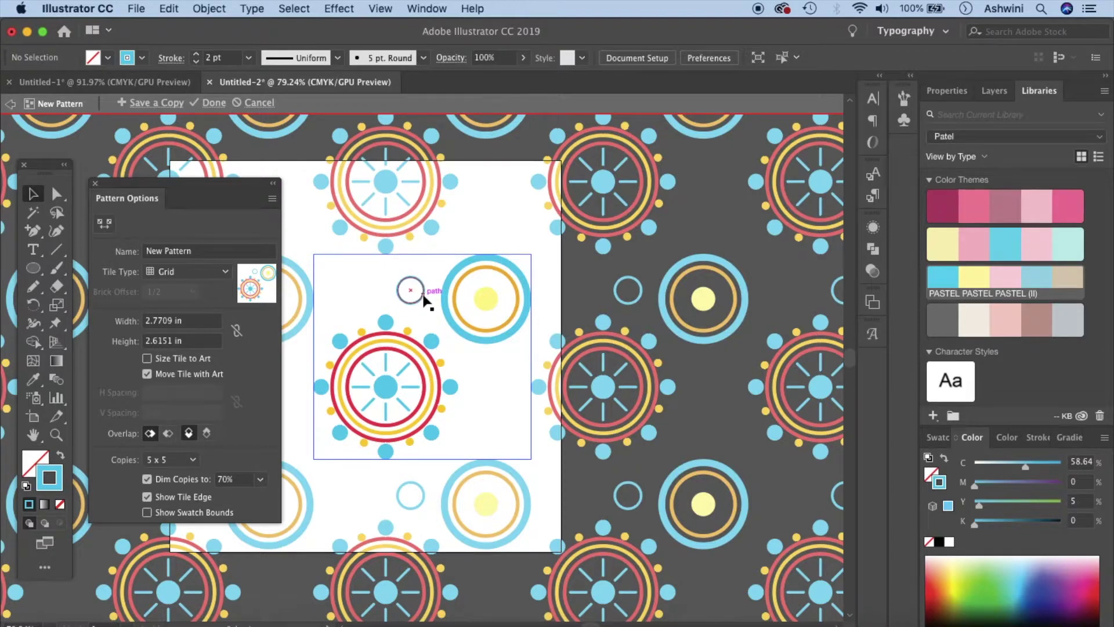
pyautogui.keyDown('alt'); pyautogui.moveTo(424, 299); pyautogui.dragTo(500, 411); pyautogui.keyUp('alt')
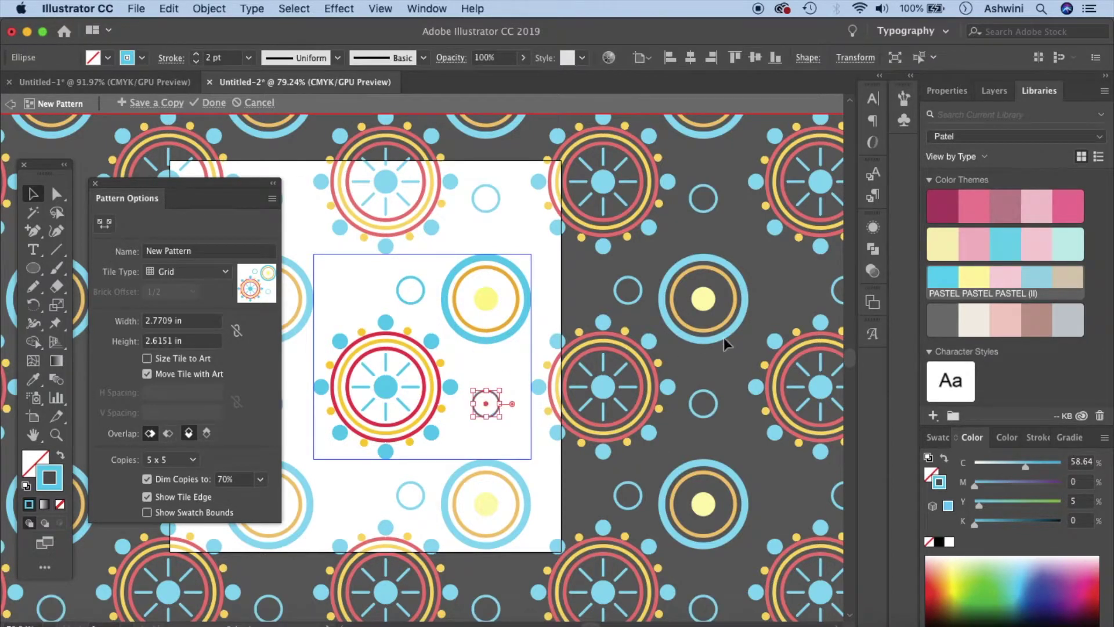
# - Switch Libraries to My Library and place a red ring copy below the tile
pyautogui.click(992, 136)
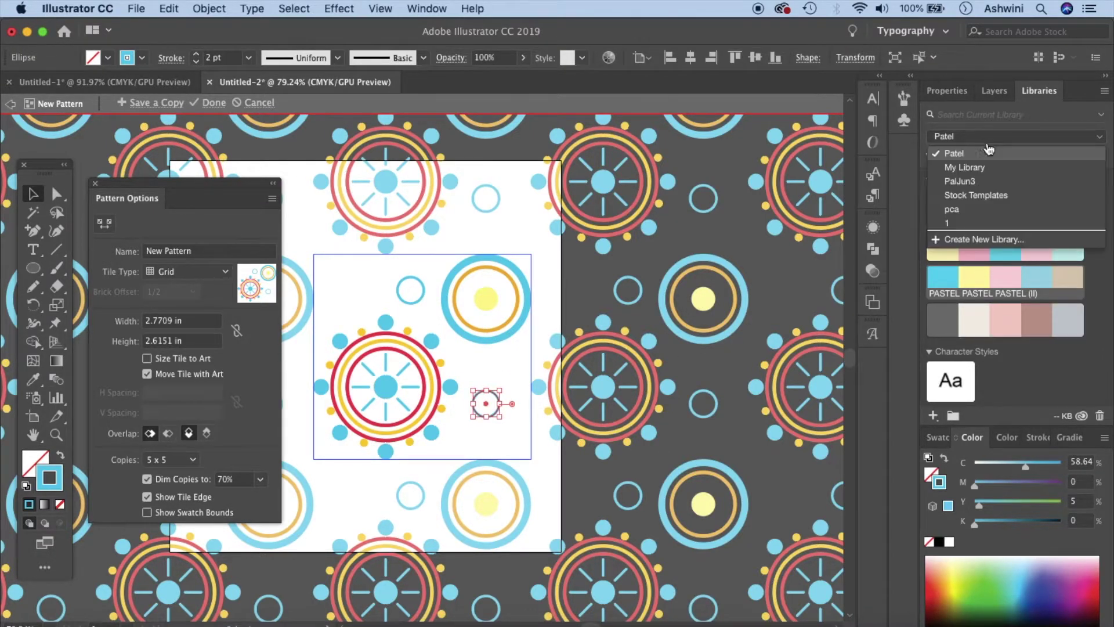
pyautogui.click(974, 169)
pyautogui.scroll(-5, 1005, 287)
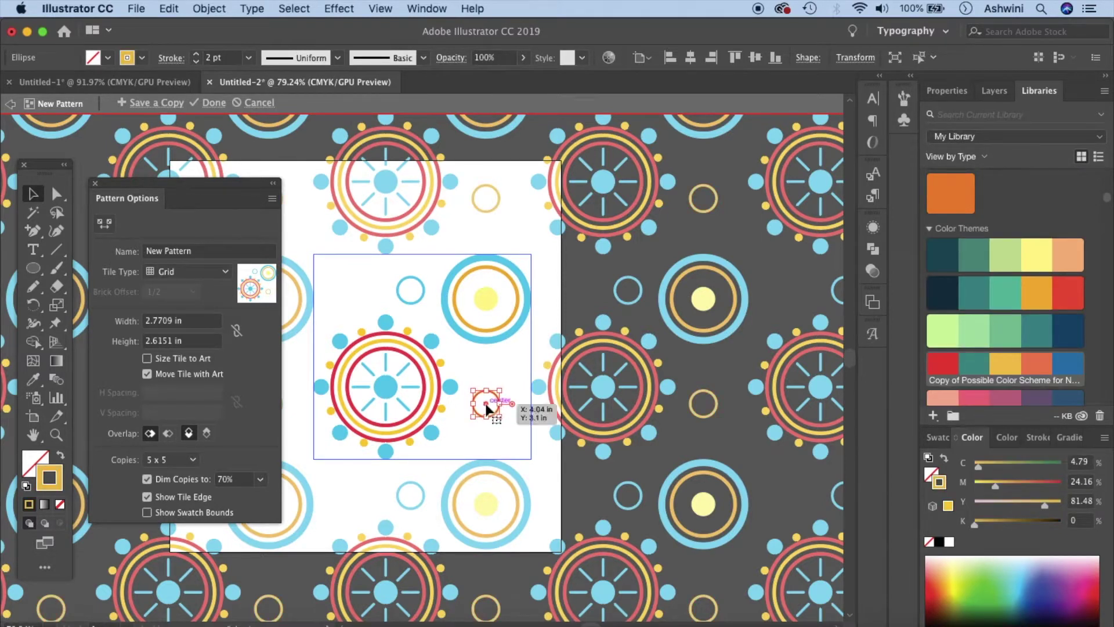
pyautogui.keyDown('alt'); pyautogui.moveTo(487, 407); pyautogui.dragTo(364, 483); pyautogui.keyUp('alt')
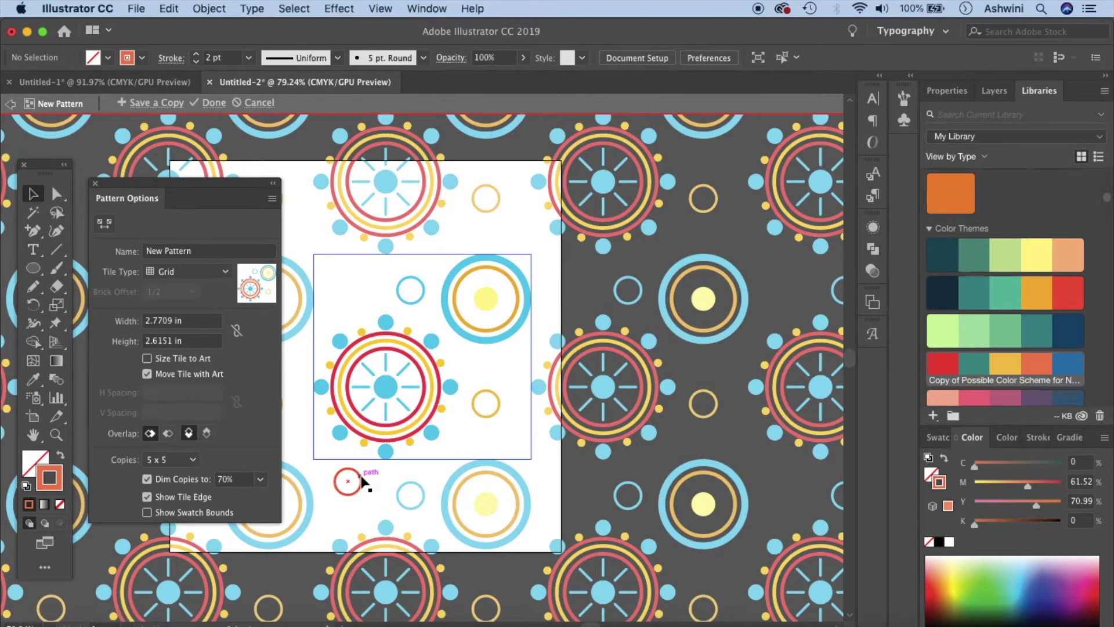
# - Add a small solid orange dot at the tile's top-left corner
pyautogui.keyDown('alt'); pyautogui.moveTo(364, 481); pyautogui.dragTo(350, 273); pyautogui.keyUp('alt')
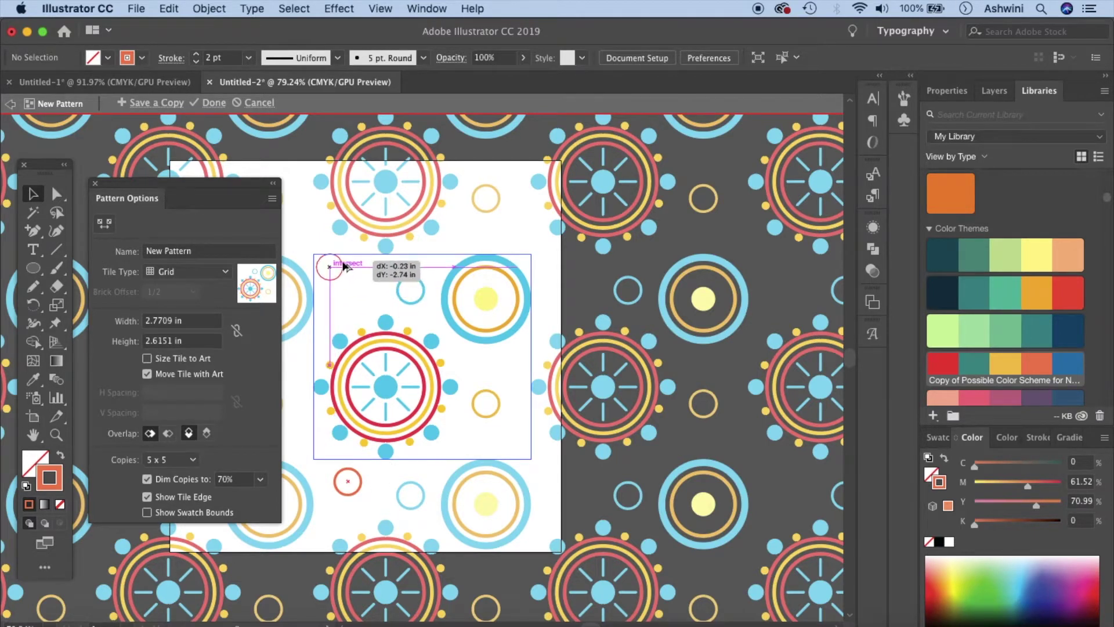
pyautogui.moveTo(348, 279)
pyautogui.mouseDown()
pyautogui.moveTo(339, 272)
pyautogui.moveTo(341, 284)
pyautogui.mouseUp()
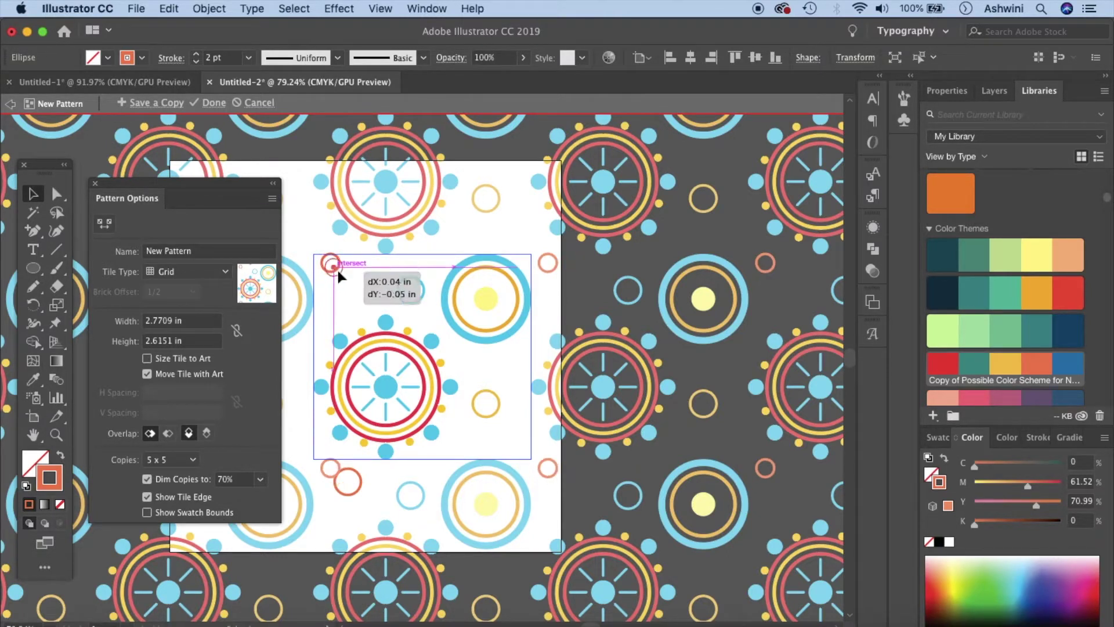
pyautogui.click(60, 456)
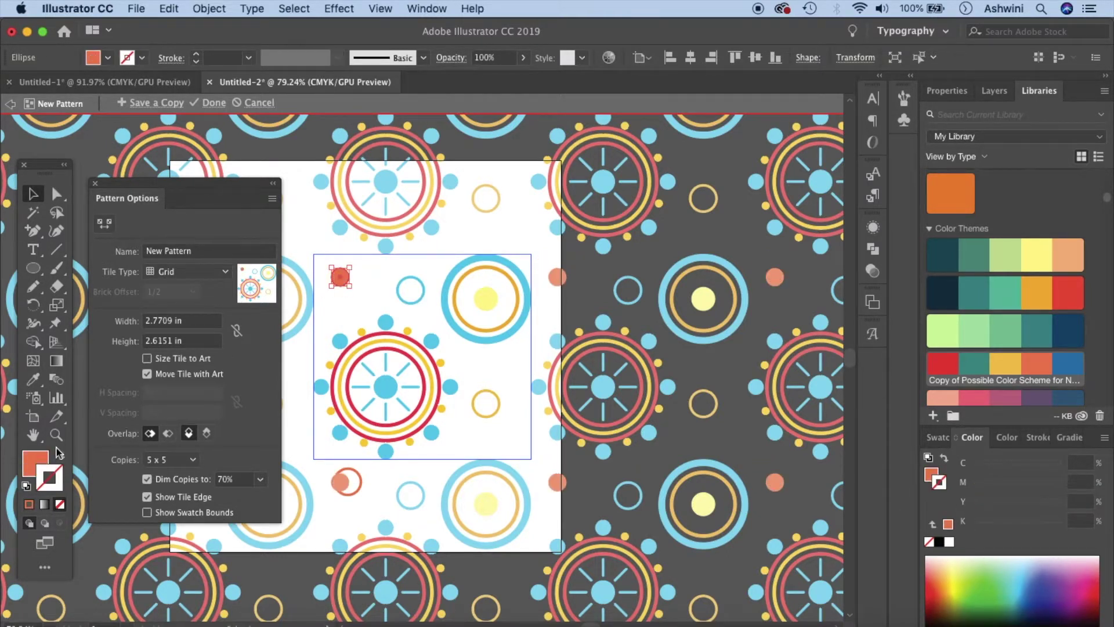
pyautogui.click(372, 293)
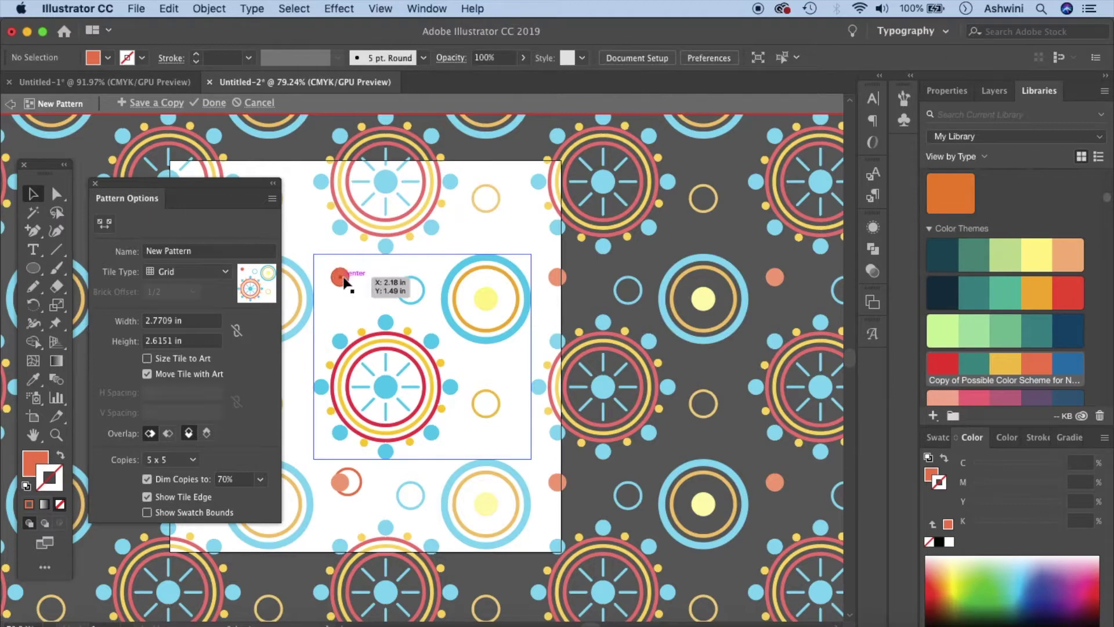
pyautogui.hscroll(-3, 345, 281)
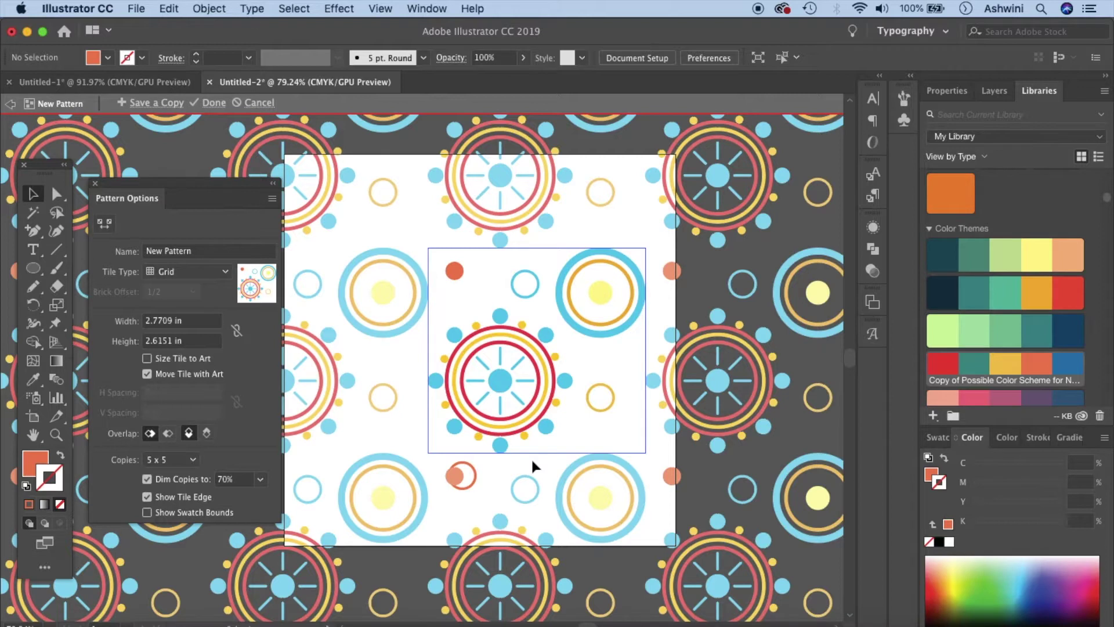
pyautogui.click(57, 272)
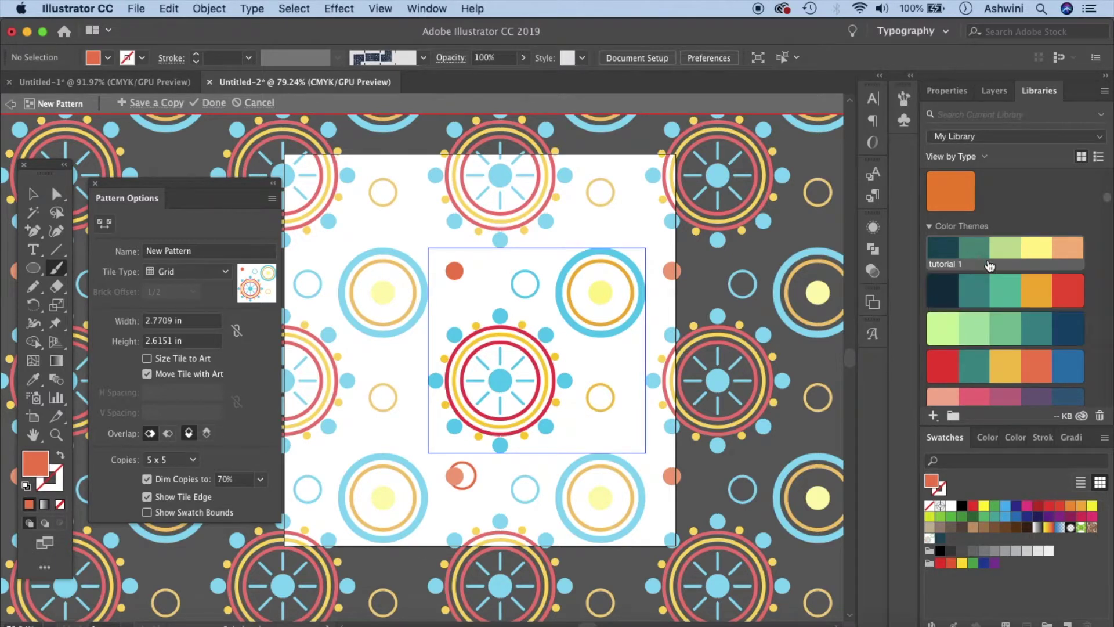
# - Add the red, green, yellow, orange and blue theme to swatches and set the fill to yellow
pyautogui.click(1006, 290)
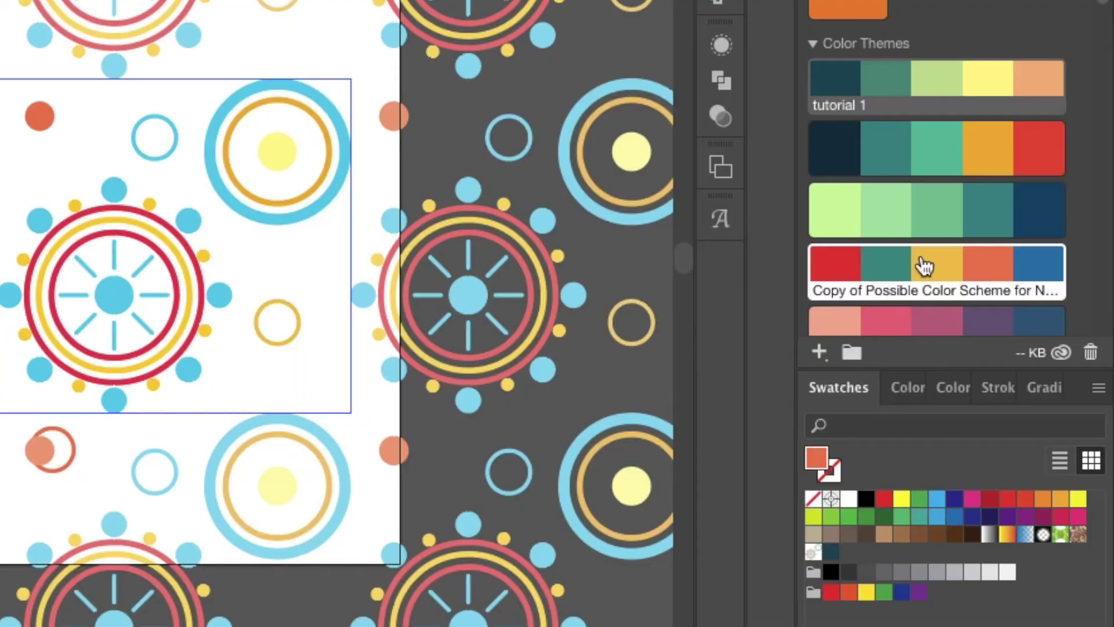
pyautogui.rightClick(1002, 362)
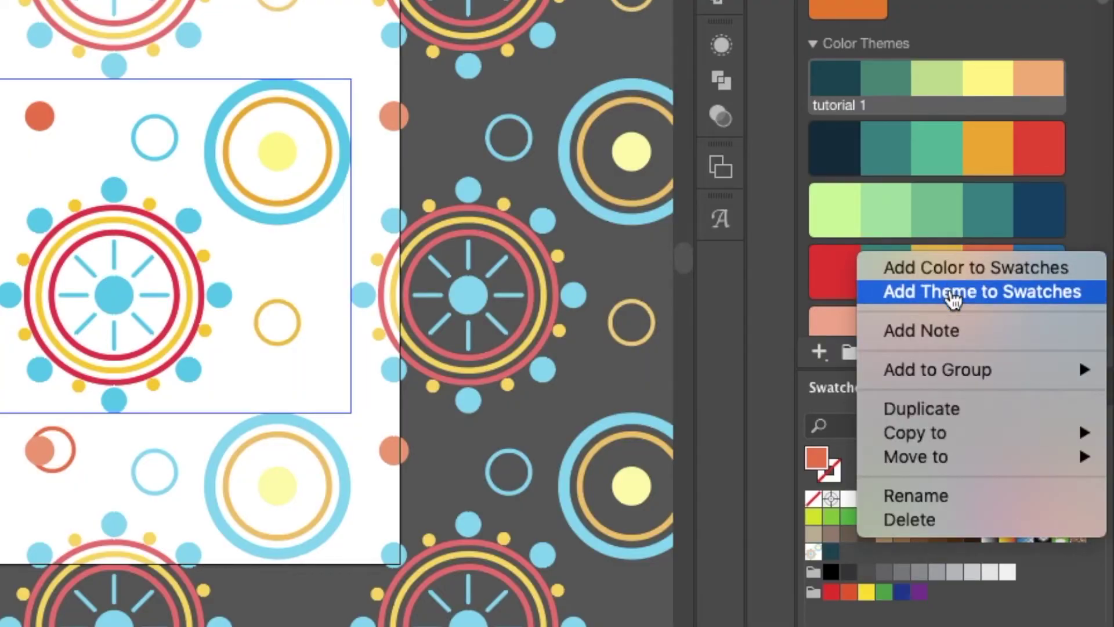
pyautogui.click(954, 298)
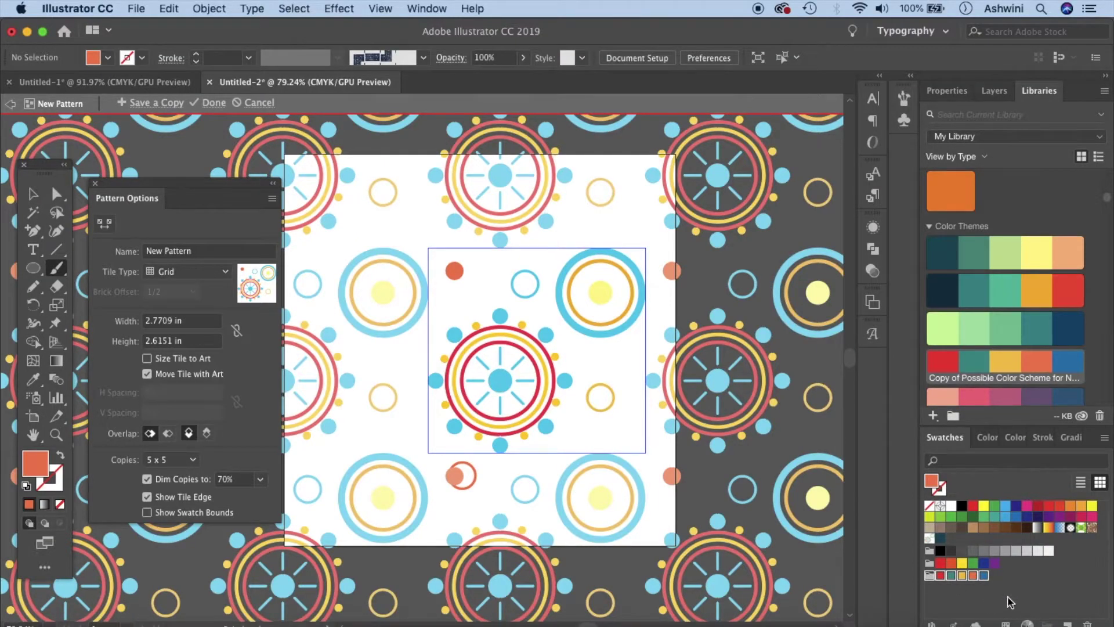
pyautogui.click(104, 62)
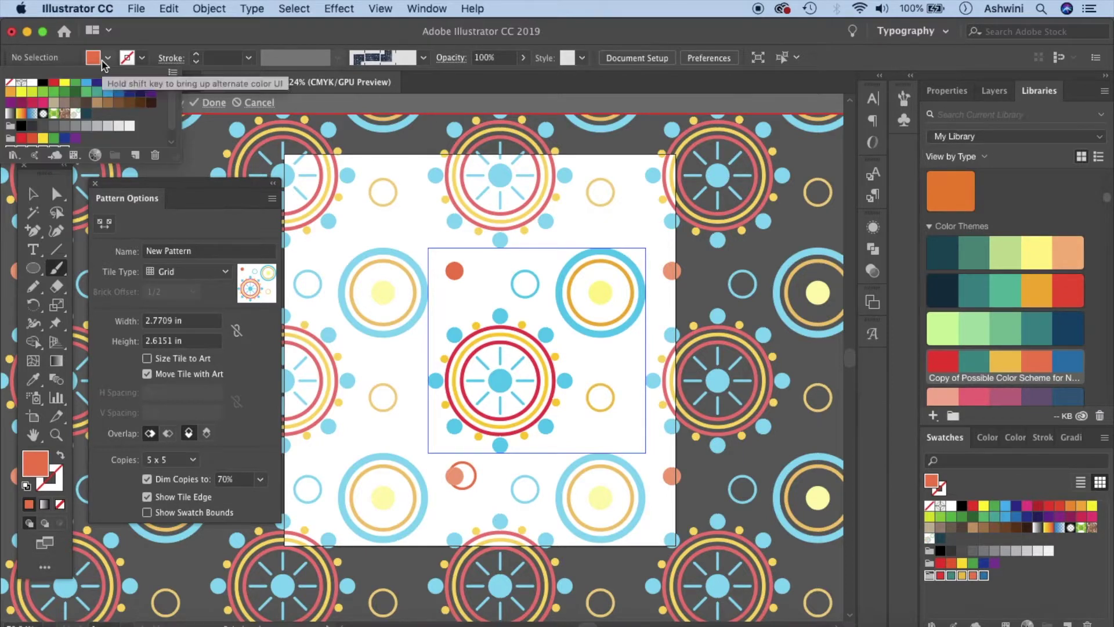
pyautogui.scroll(-1, 56, 137)
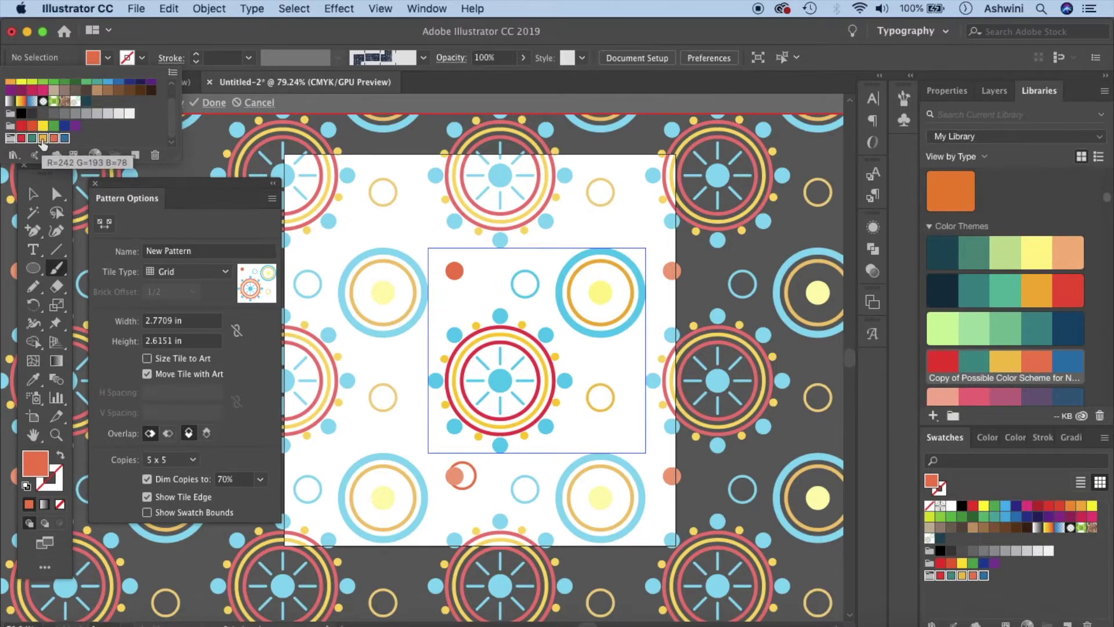
pyautogui.click(42, 138)
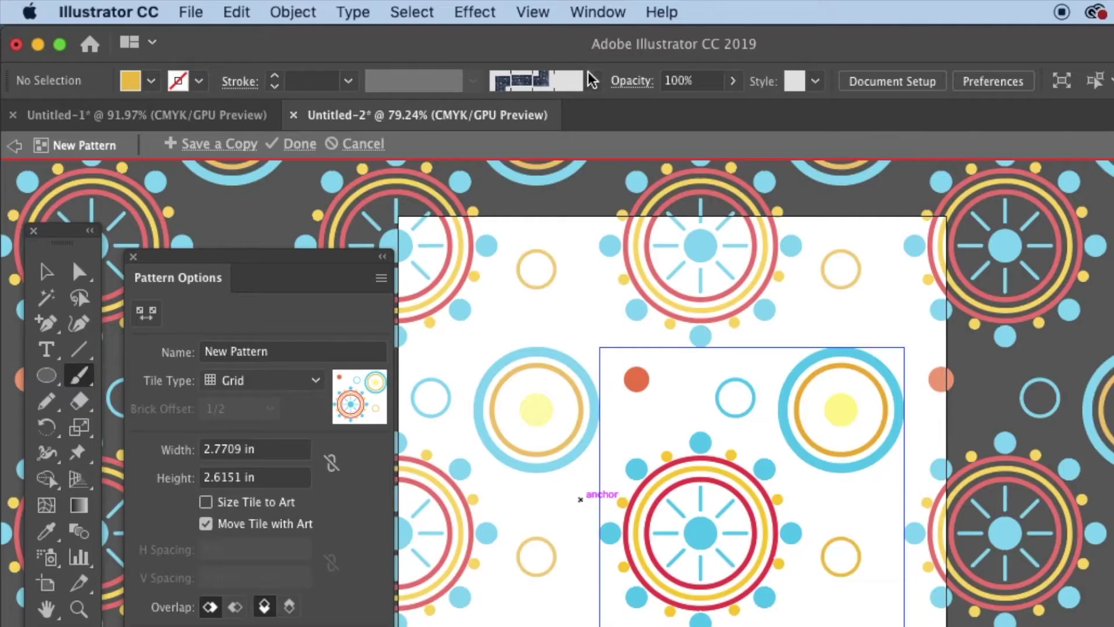
# - Paint two short yellow confetti strokes, left of the tile and below-right of the central motif
pyautogui.click(423, 59)
pyautogui.scroll(5, 405, 132)
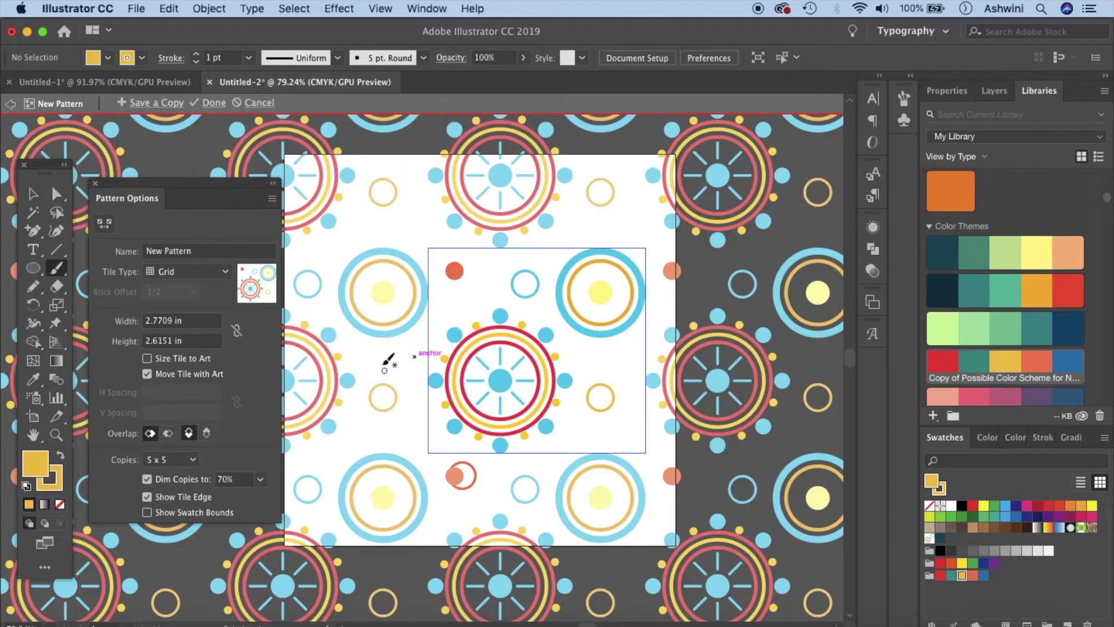
pyautogui.moveTo(372, 353); pyautogui.dragTo(406, 364)
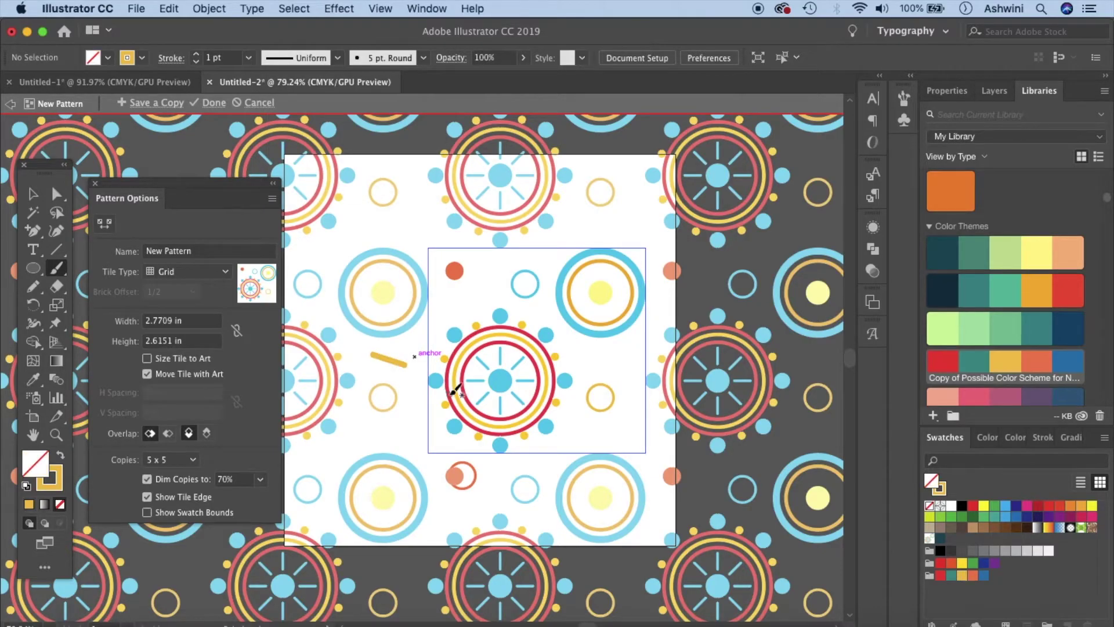
pyautogui.moveTo(564, 443); pyautogui.dragTo(579, 423)
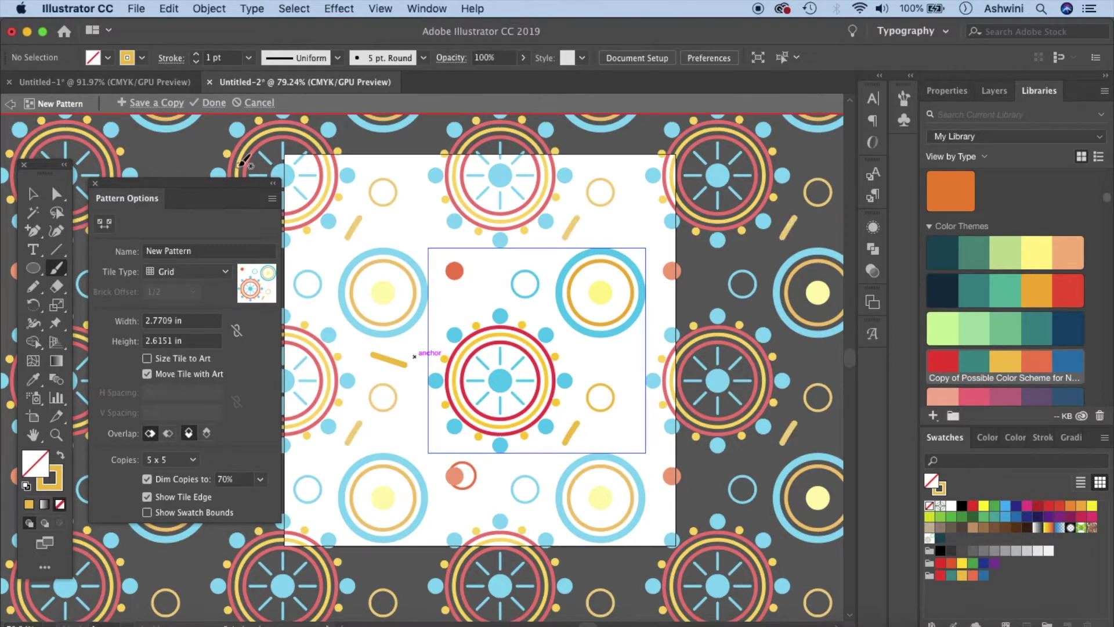
# - Switch the stroke to red and paint a diagonal red stroke at the tile's lower right
pyautogui.click(143, 62)
pyautogui.click(20, 141)
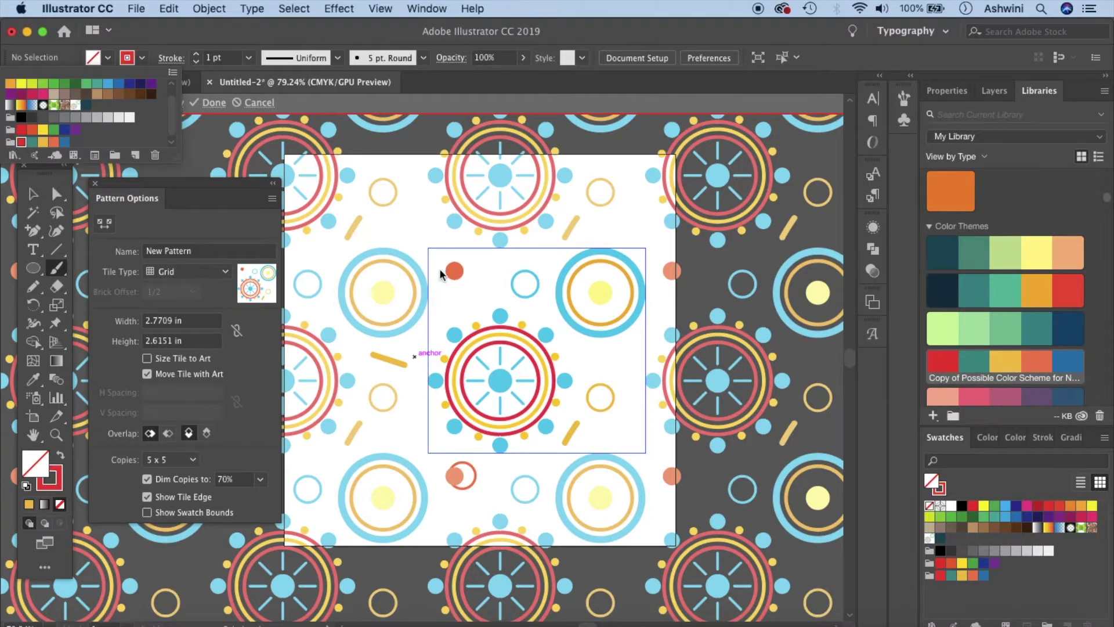
pyautogui.click(593, 354)
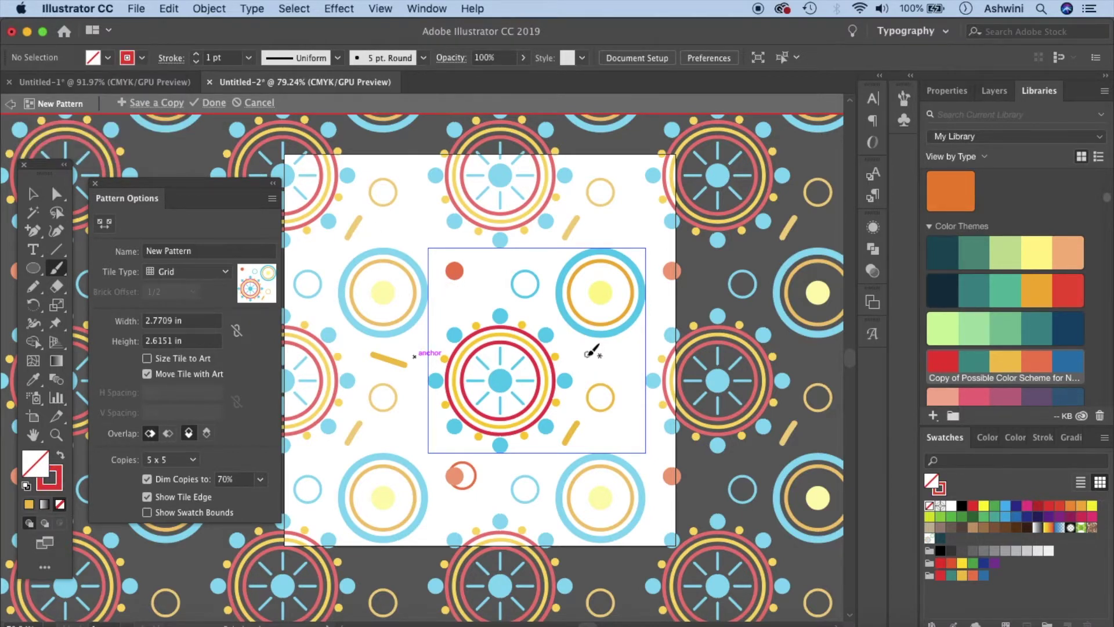
pyautogui.moveTo(585, 355); pyautogui.dragTo(610, 354)
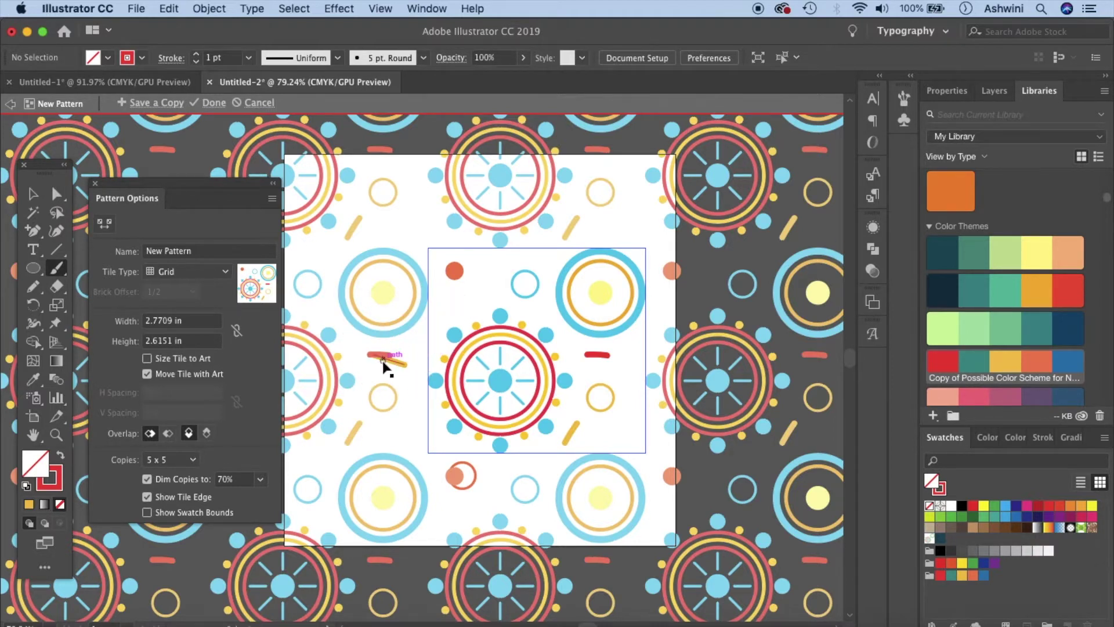
pyautogui.hotkey('ctrl', 'z')
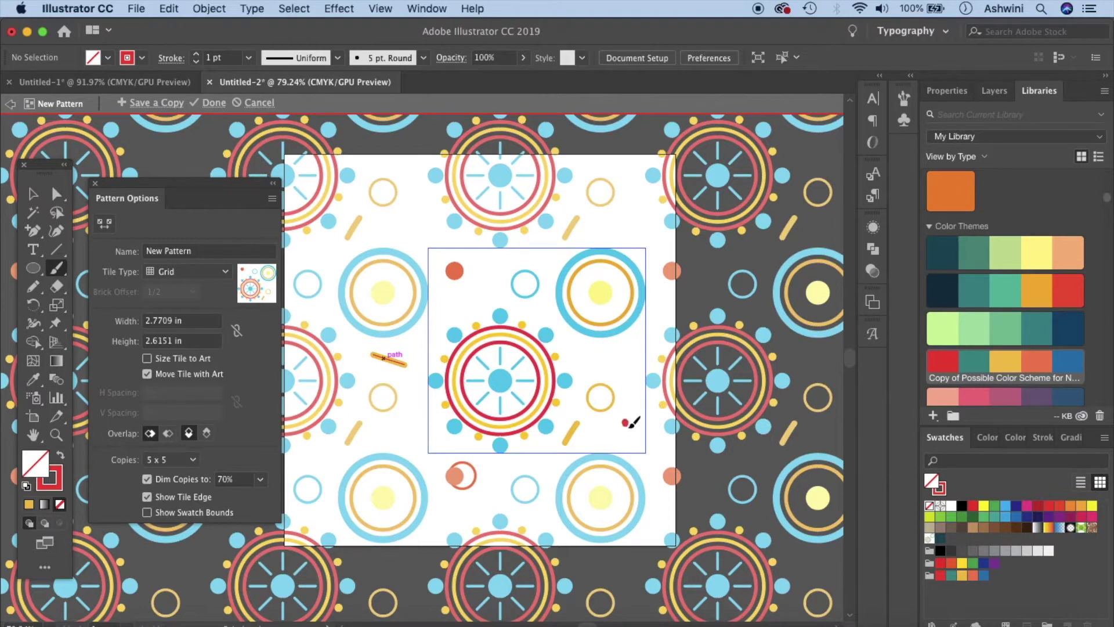
pyautogui.moveTo(624, 420); pyautogui.dragTo(637, 440)
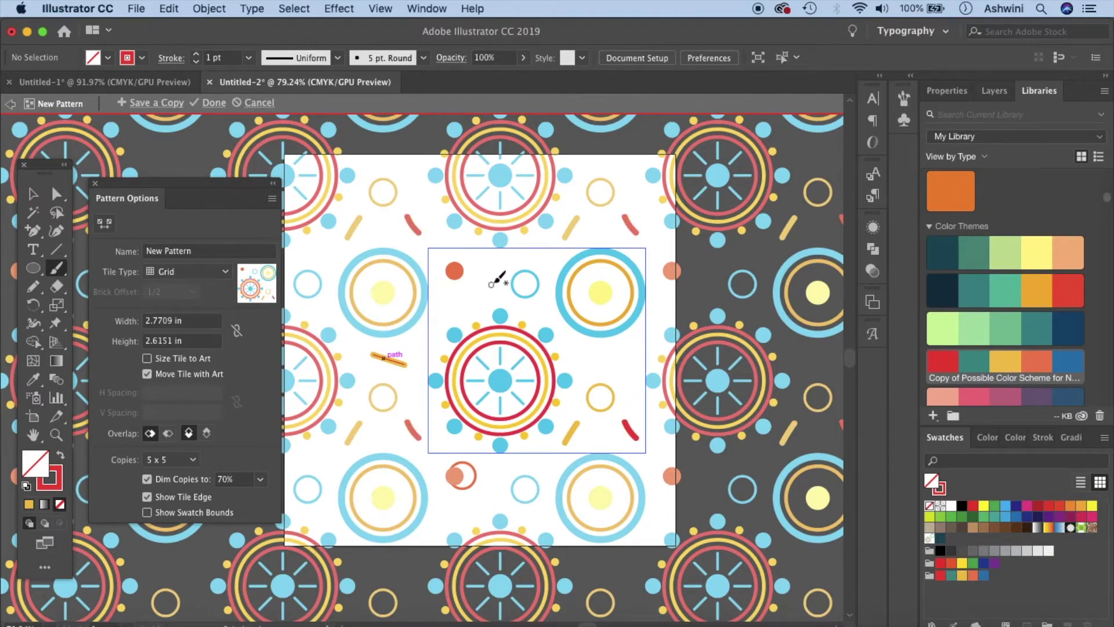
# - Switch the stroke to blue and paint a short blue stroke near the orange dot
pyautogui.click(140, 59)
pyautogui.click(65, 141)
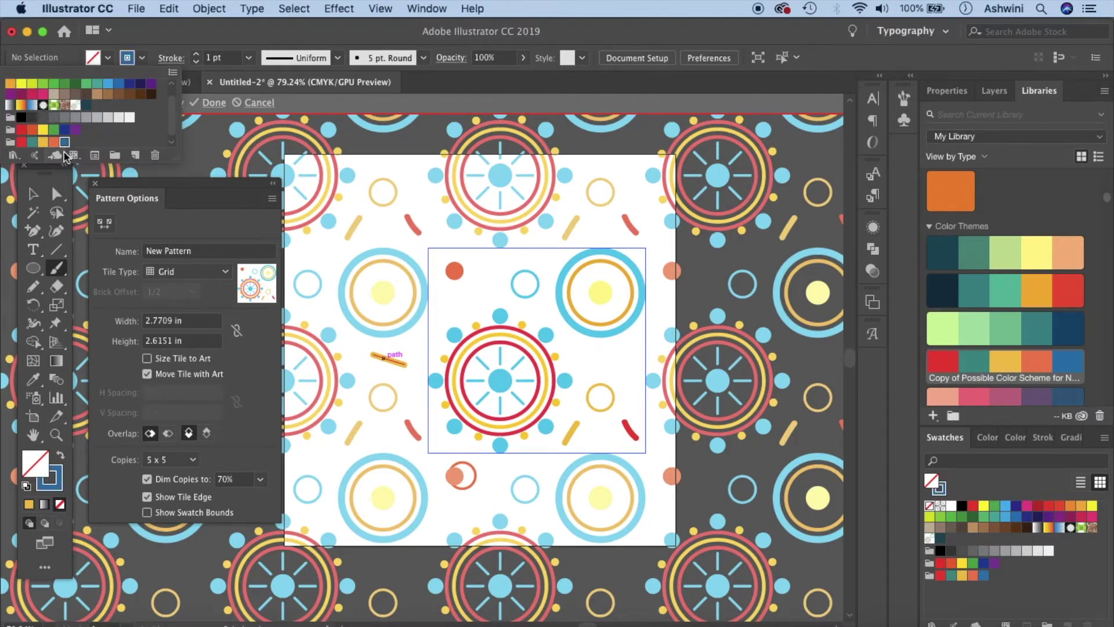
pyautogui.click(625, 369)
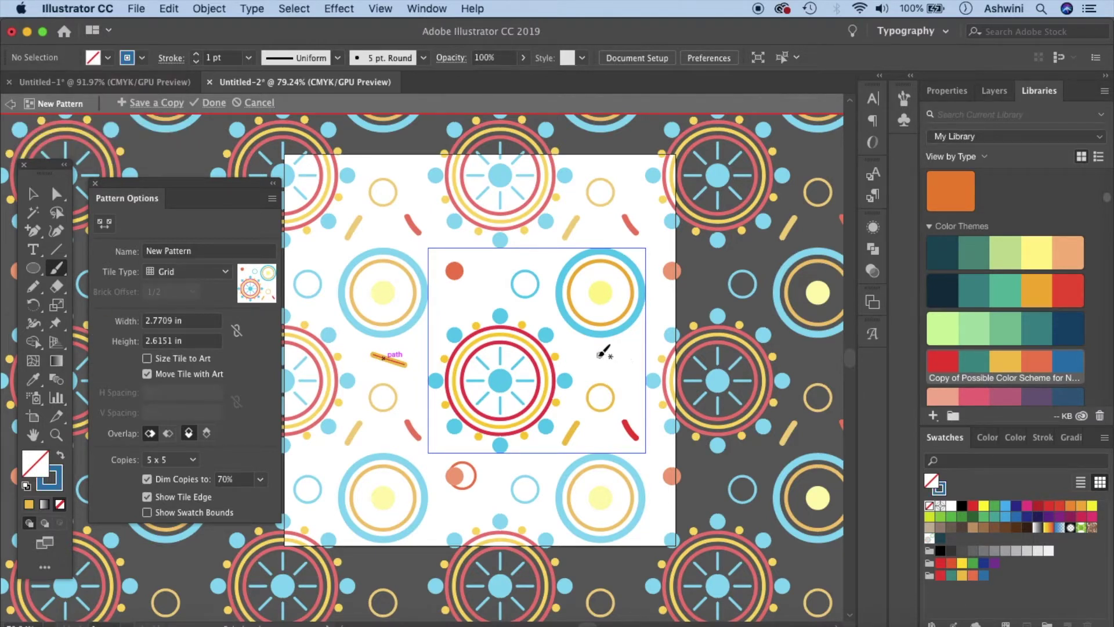
pyautogui.moveTo(600, 355); pyautogui.dragTo(613, 349)
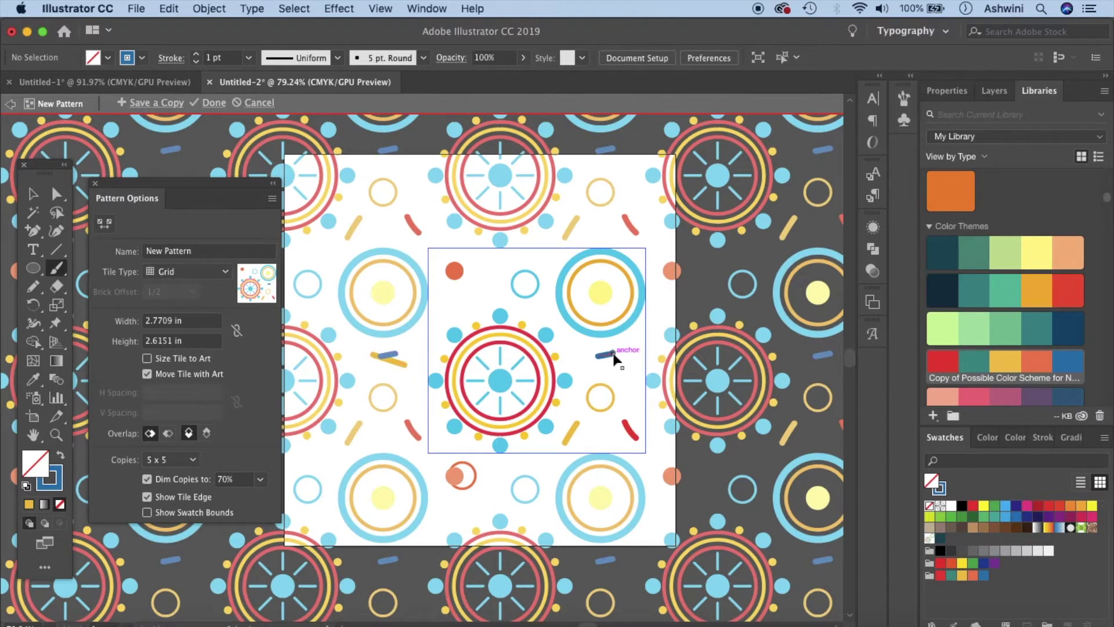
pyautogui.press('super+z')
pyautogui.moveTo(481, 285); pyautogui.dragTo(482, 284)
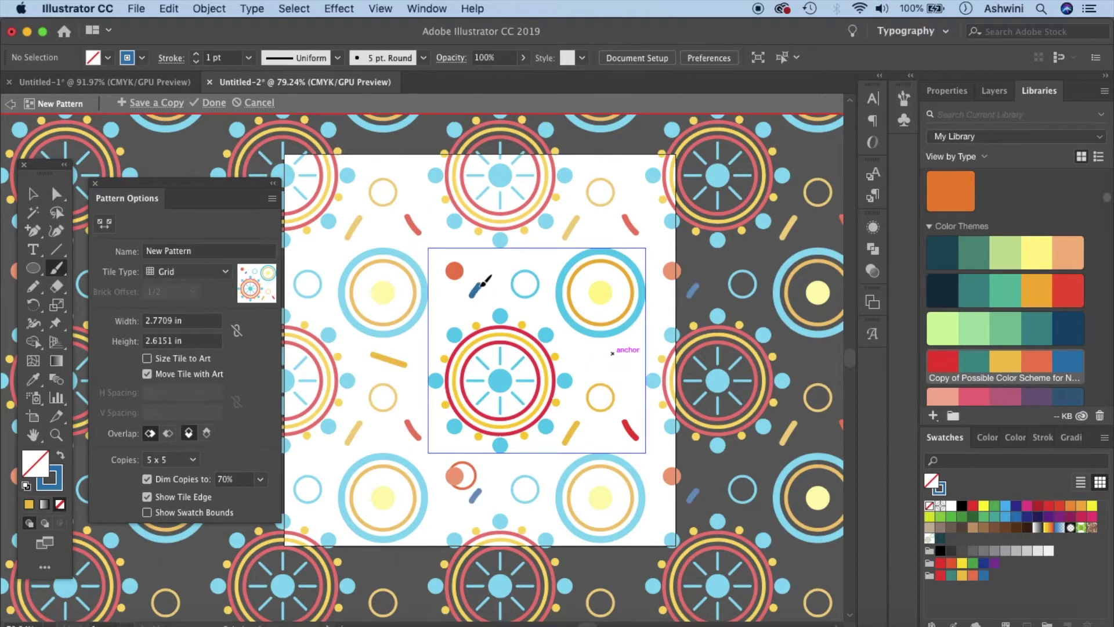
pyautogui.scroll(-1, 540, 248)
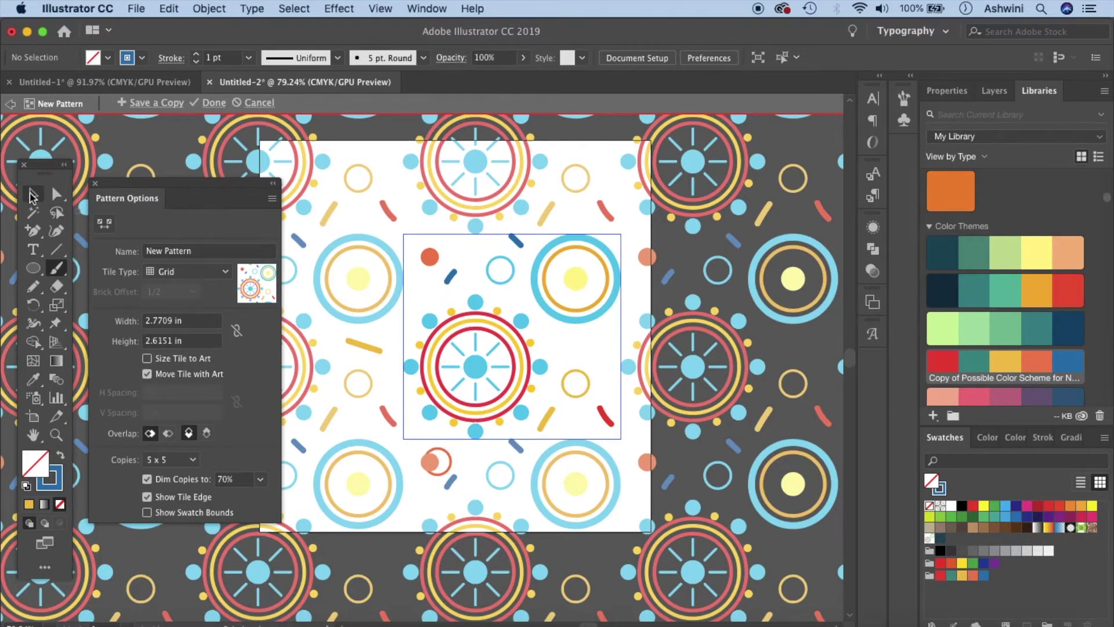
pyautogui.click(33, 193)
# - Drag the small orange confetti stroke into the tile just right of the central wheel
pyautogui.click(363, 347)
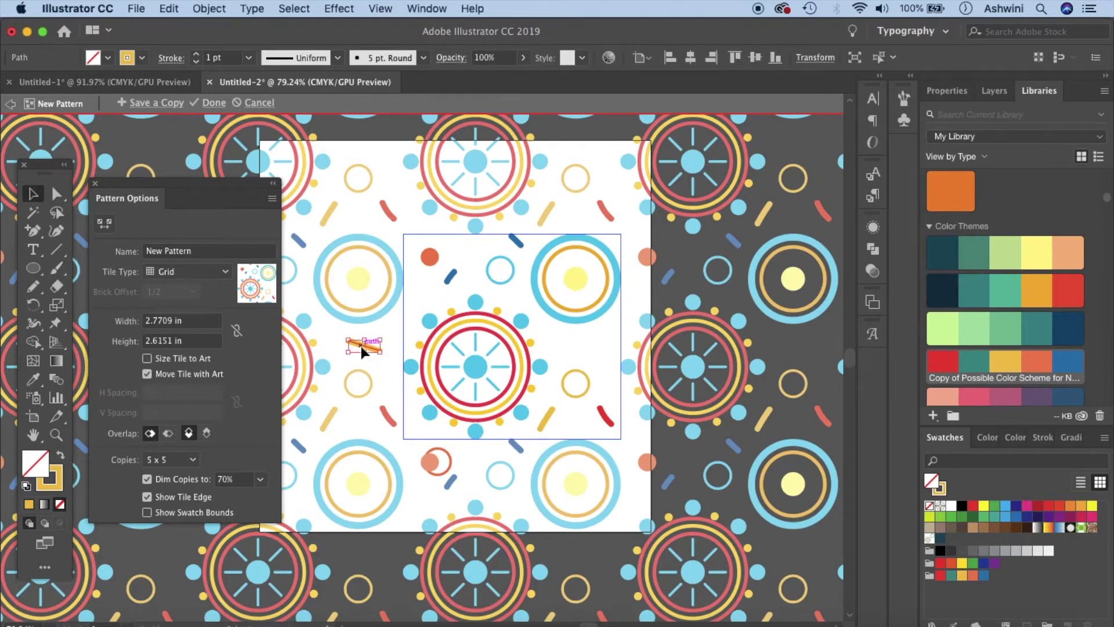
pyautogui.moveTo(362, 347); pyautogui.dragTo(579, 346)
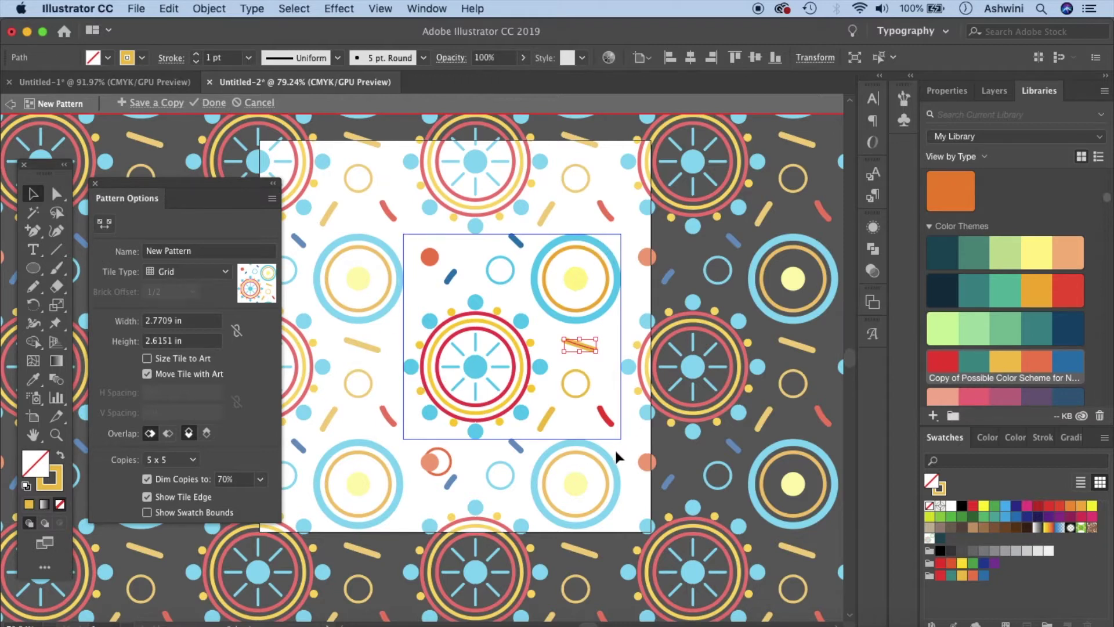
pyautogui.click(57, 270)
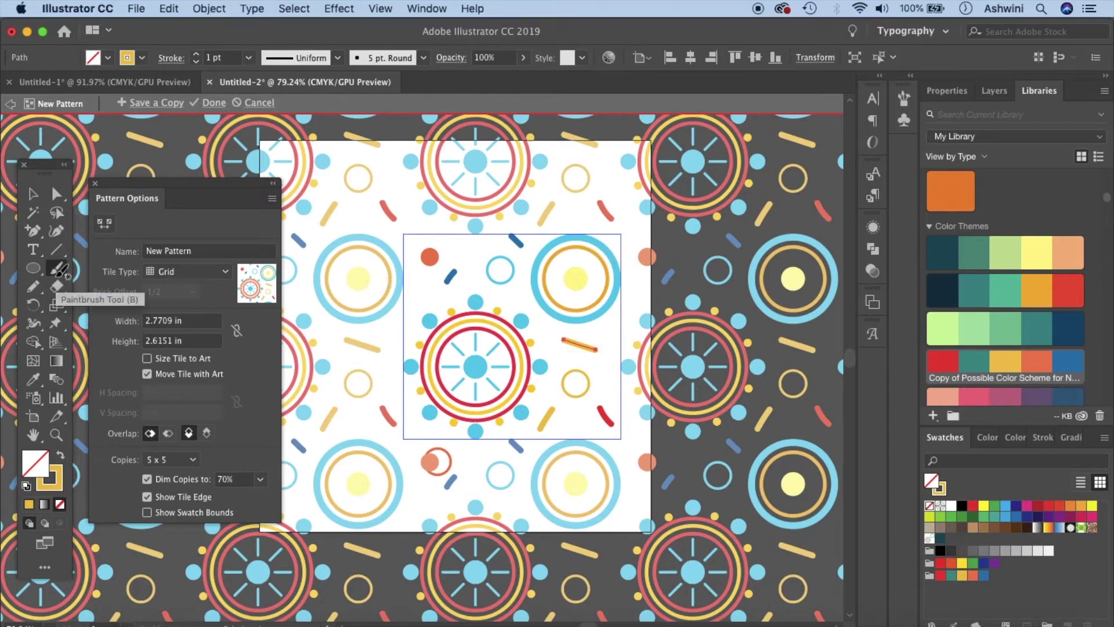
# - With the Blob Brush set to blue, add three tiny dark-blue dots to the tile
pyautogui.moveTo(58, 271); pyautogui.dragTo(106, 293)
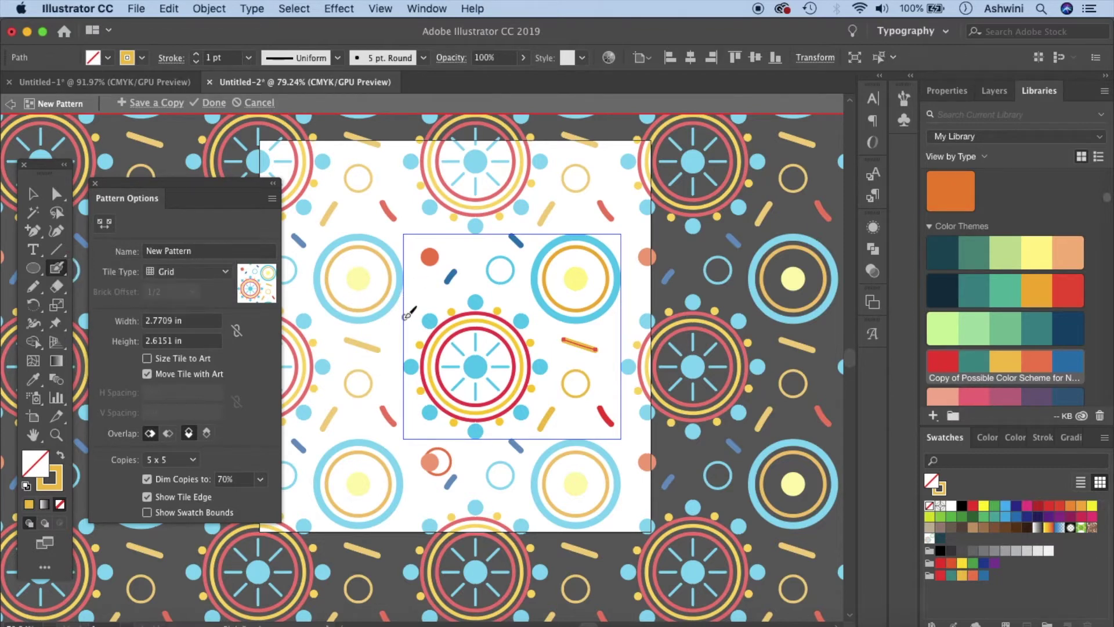
pyautogui.press('super+shift+a')
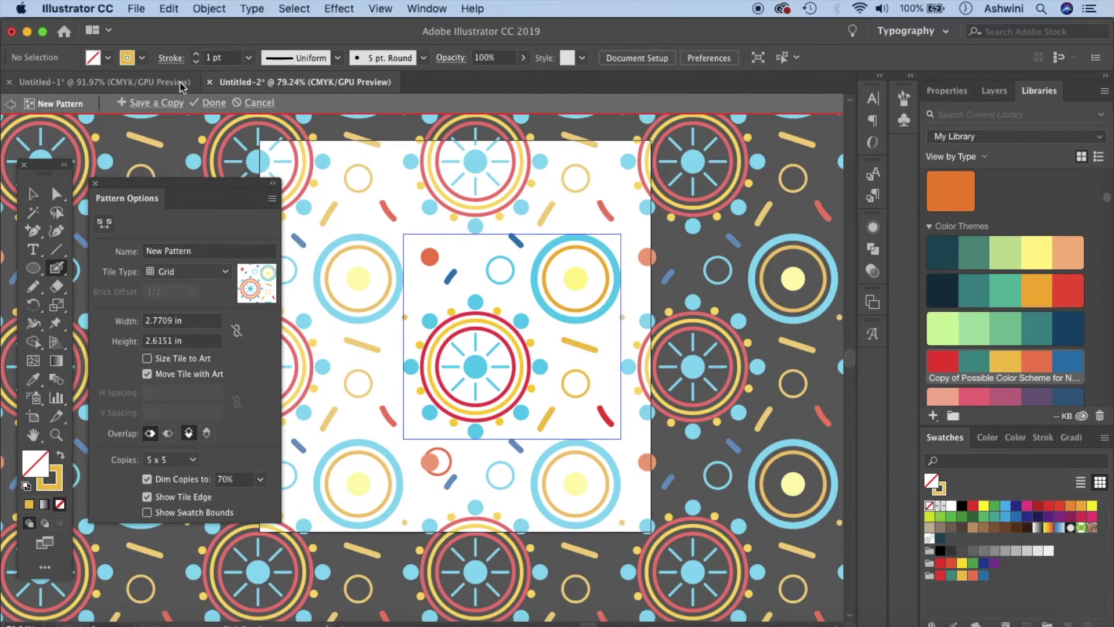
pyautogui.click(143, 59)
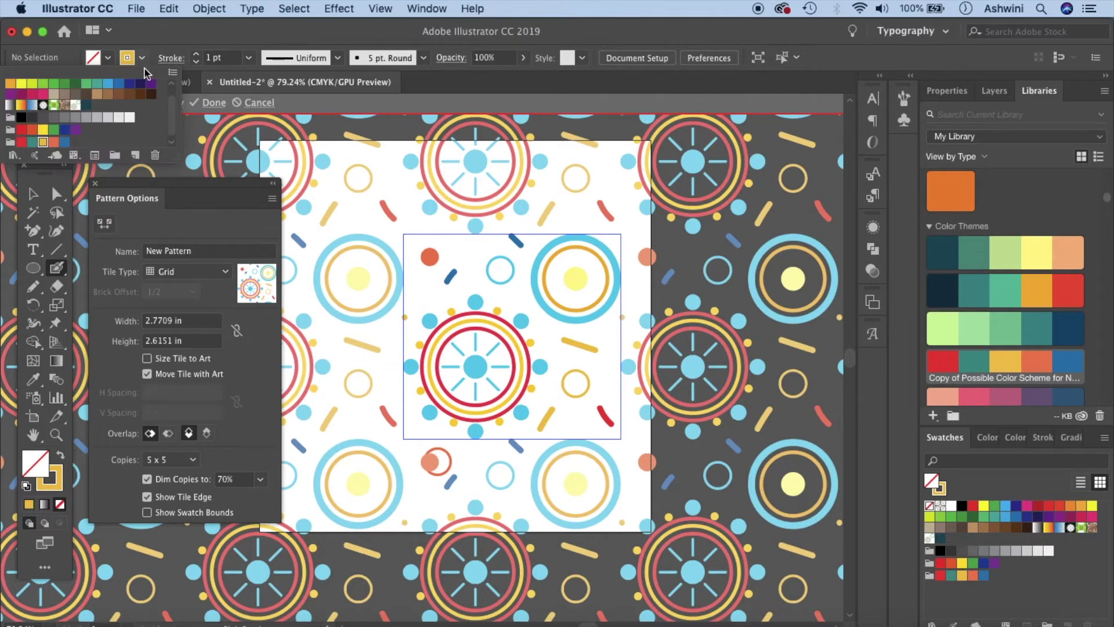
pyautogui.click(65, 141)
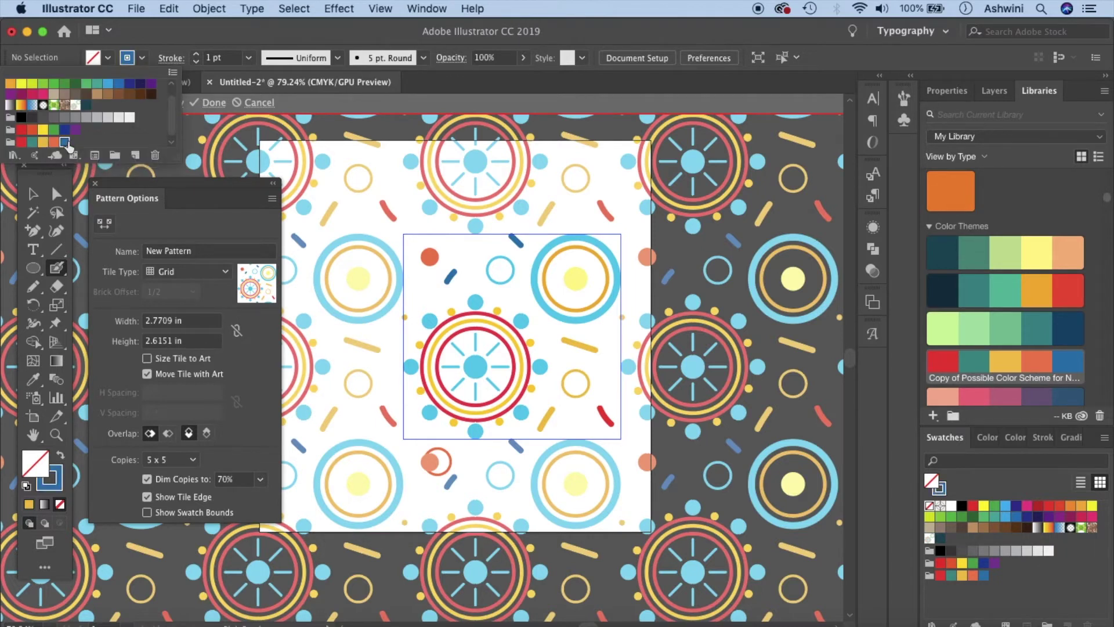
pyautogui.click(411, 302)
pyautogui.click(529, 291)
pyautogui.click(470, 252)
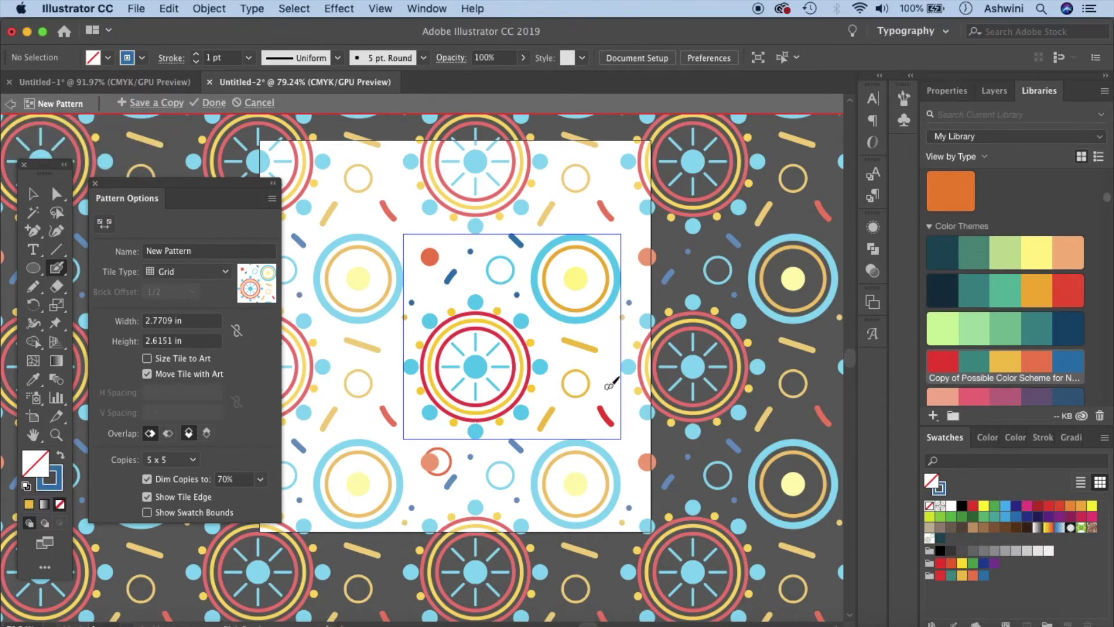
# - Switch the brush to red and scatter seven tiny red dots around the tile
pyautogui.click(142, 59)
pyautogui.click(23, 145)
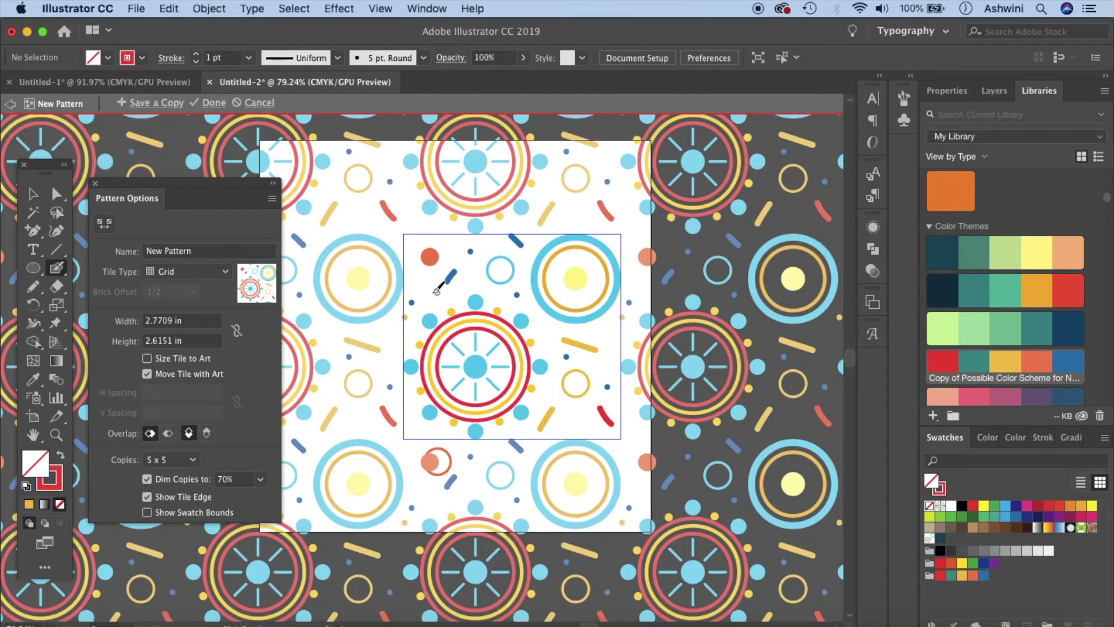
pyautogui.click(437, 296)
pyautogui.click(413, 241)
pyautogui.click(543, 331)
pyautogui.click(612, 338)
pyautogui.click(576, 423)
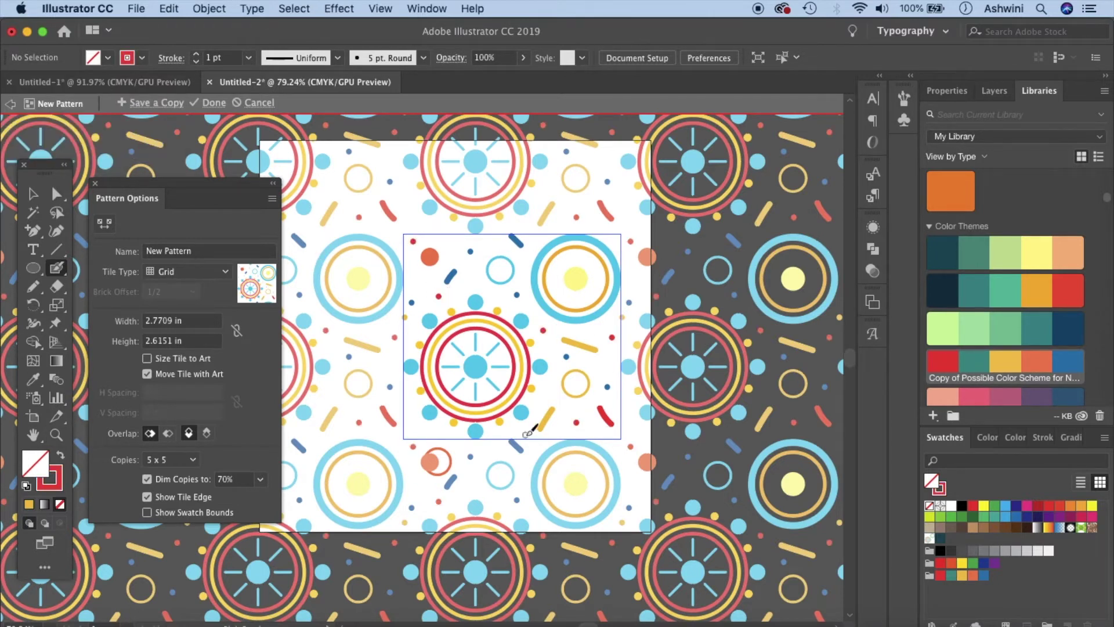
pyautogui.click(523, 432)
pyautogui.click(593, 362)
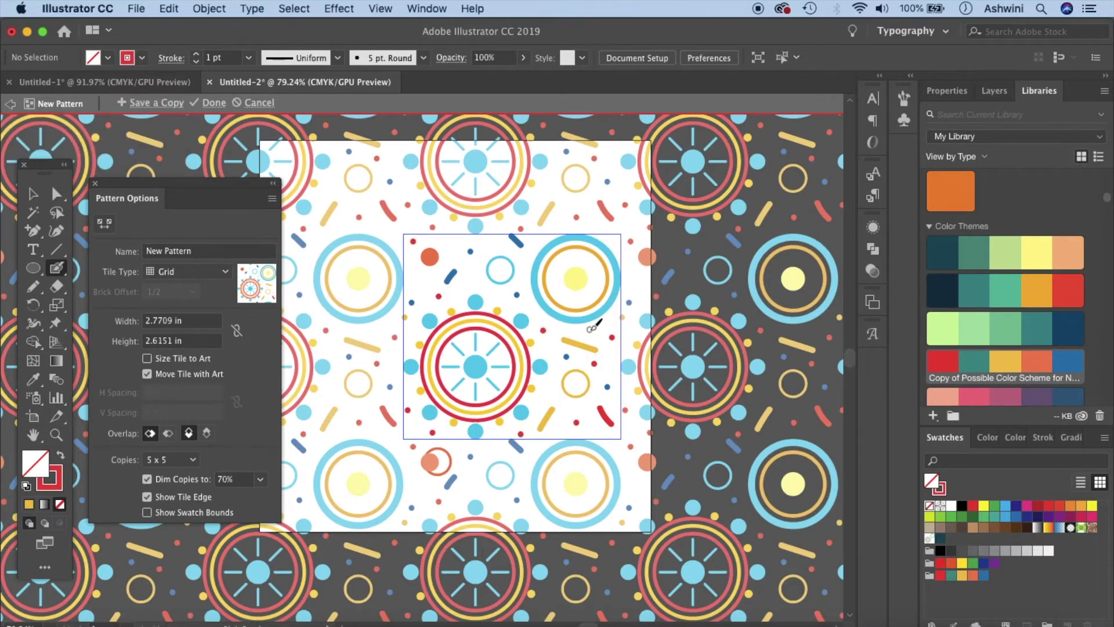
pyautogui.scroll(3, 669, 459)
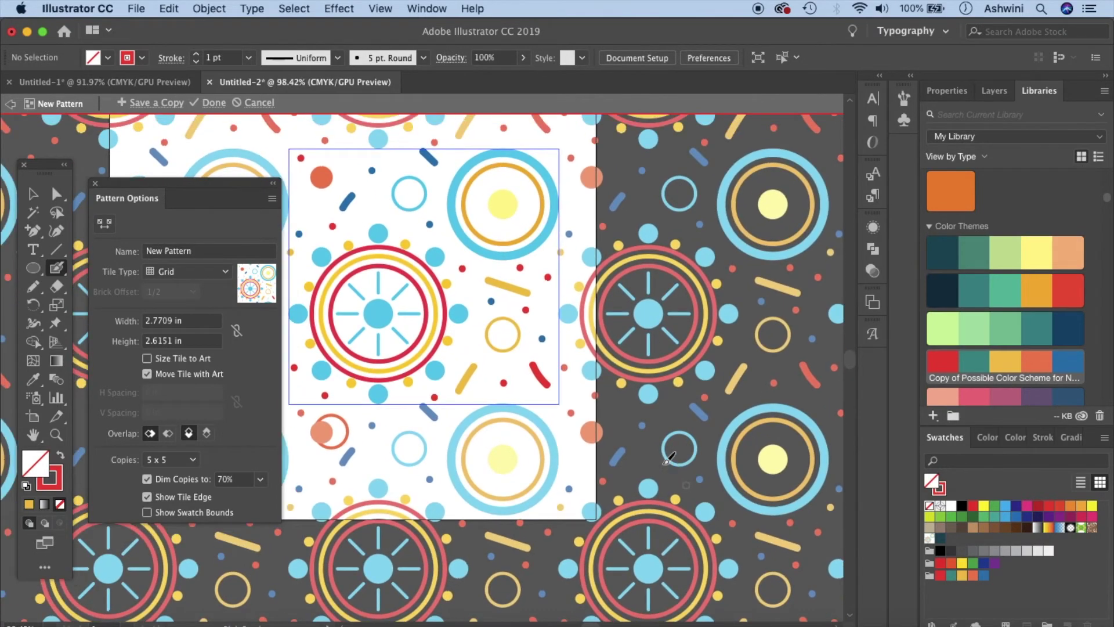
pyautogui.scroll(-3, 669, 459)
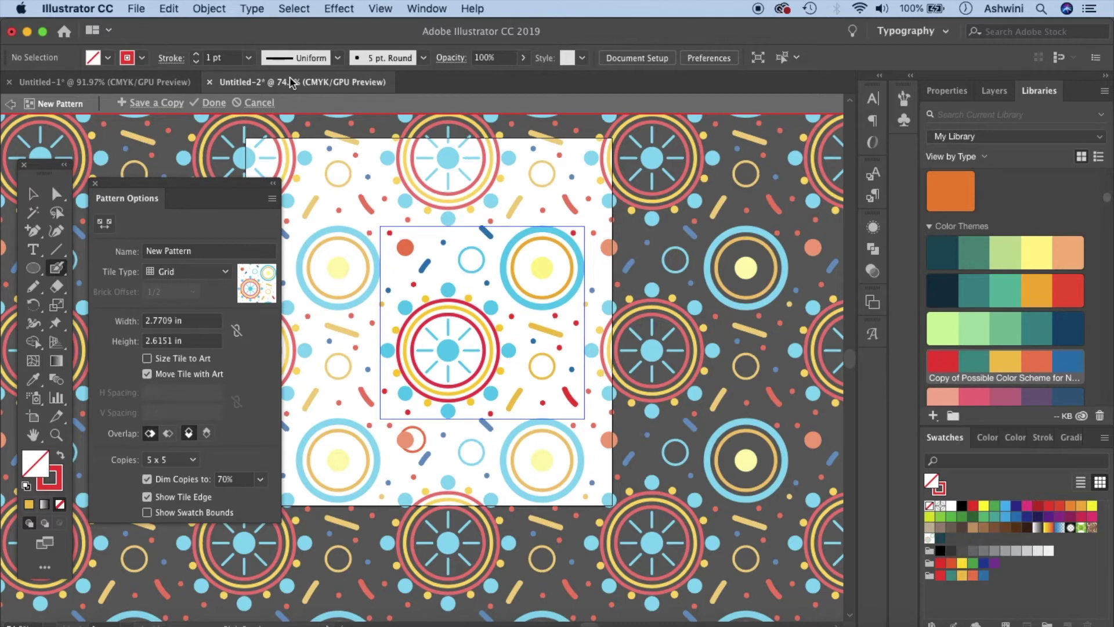
# - Click Done on the pattern editing bar and confirm the warning to leave pattern editing
pyautogui.click(214, 102)
pyautogui.click(714, 448)
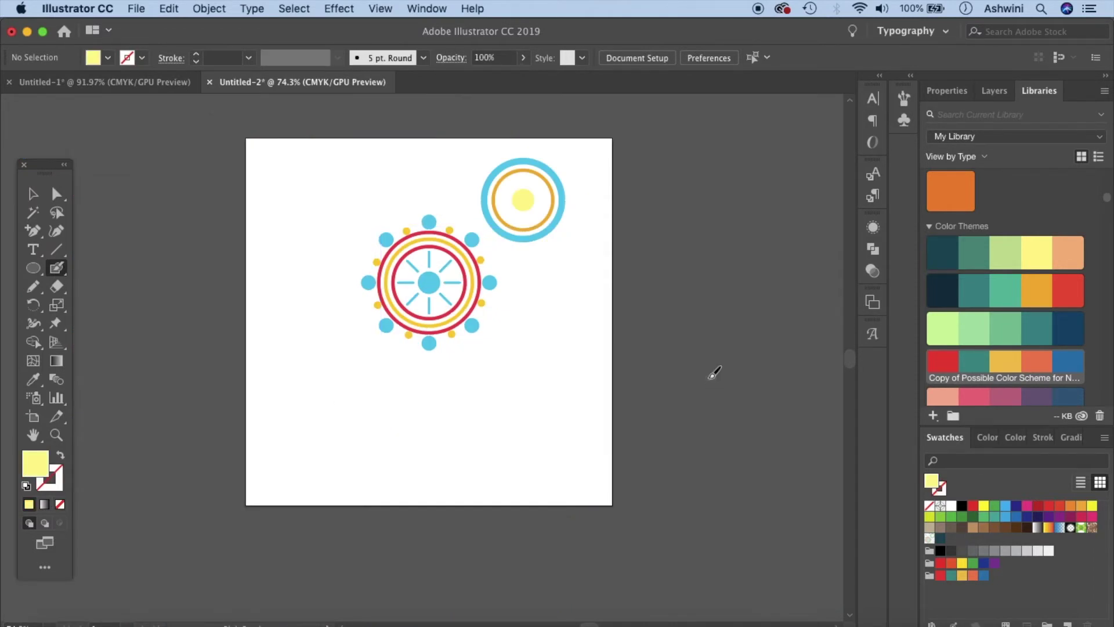
pyautogui.scroll(-2, 714, 375)
pyautogui.scroll(-6, 426, 194)
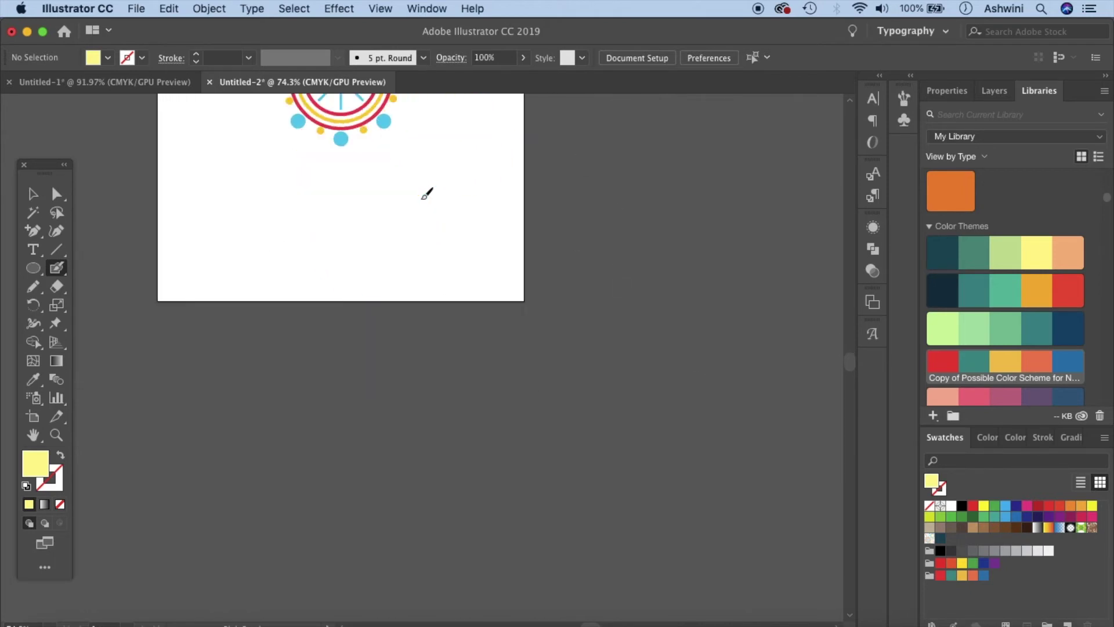
pyautogui.scroll(-3, 427, 193)
pyautogui.scroll(-3, 428, 194)
pyautogui.scroll(2, 427, 194)
pyautogui.scroll(1, 409, 187)
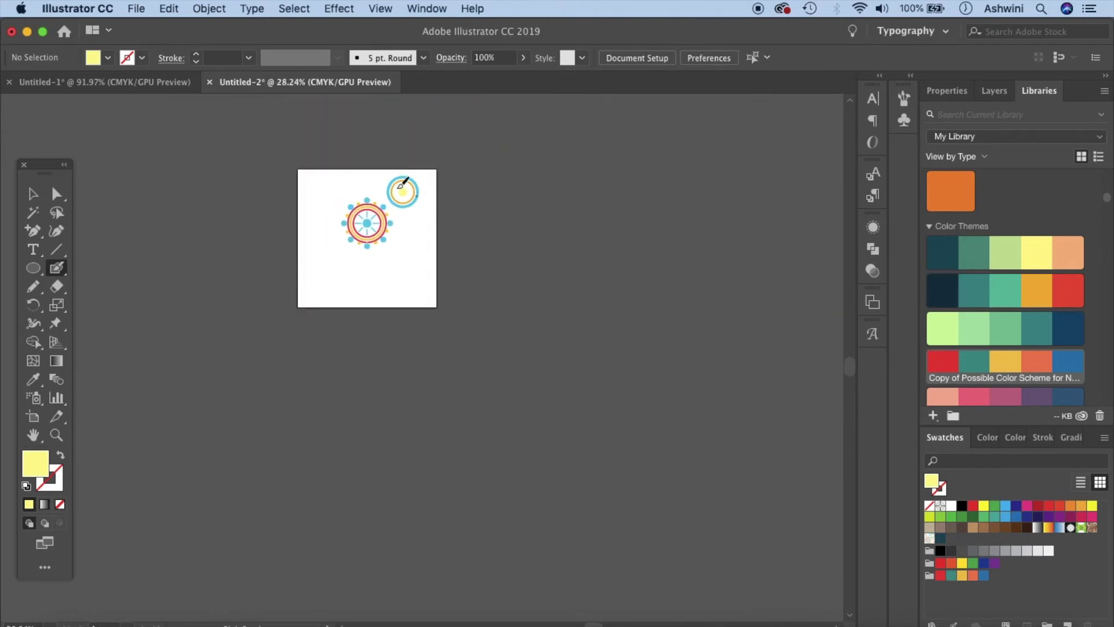
pyautogui.scroll(2, 383, 253)
pyautogui.scroll(4, 361, 266)
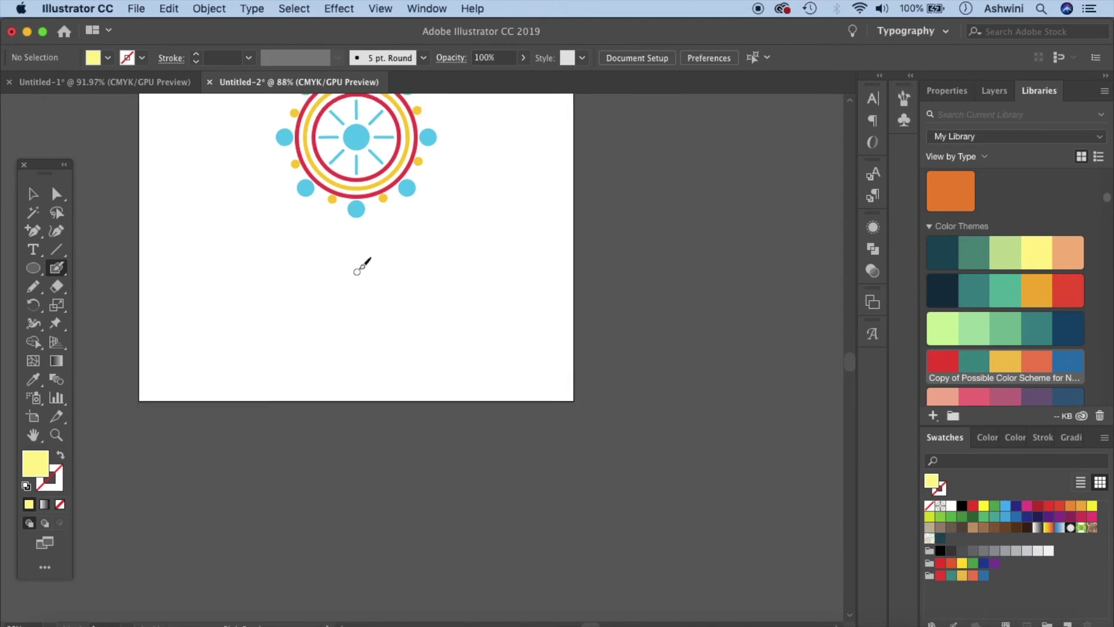
pyautogui.scroll(3, 361, 265)
pyautogui.scroll(-2, 371, 239)
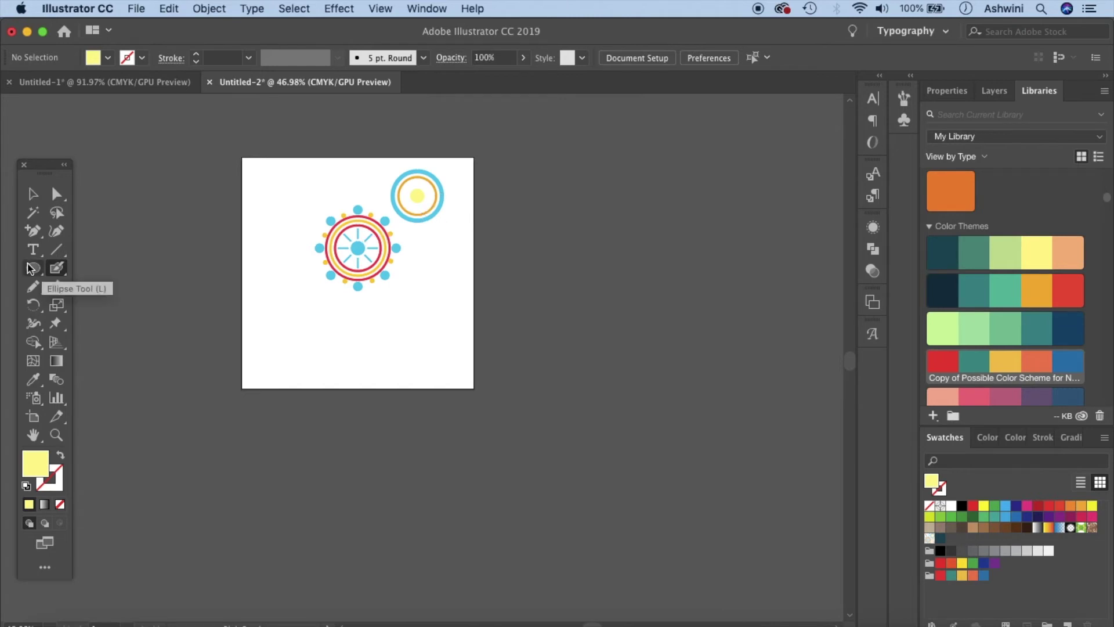
# - Draw a large rectangle and fill it pale yellow from the Patel library
pyautogui.moveTo(32, 268); pyautogui.dragTo(104, 266)
pyautogui.scroll(-5, 386, 484)
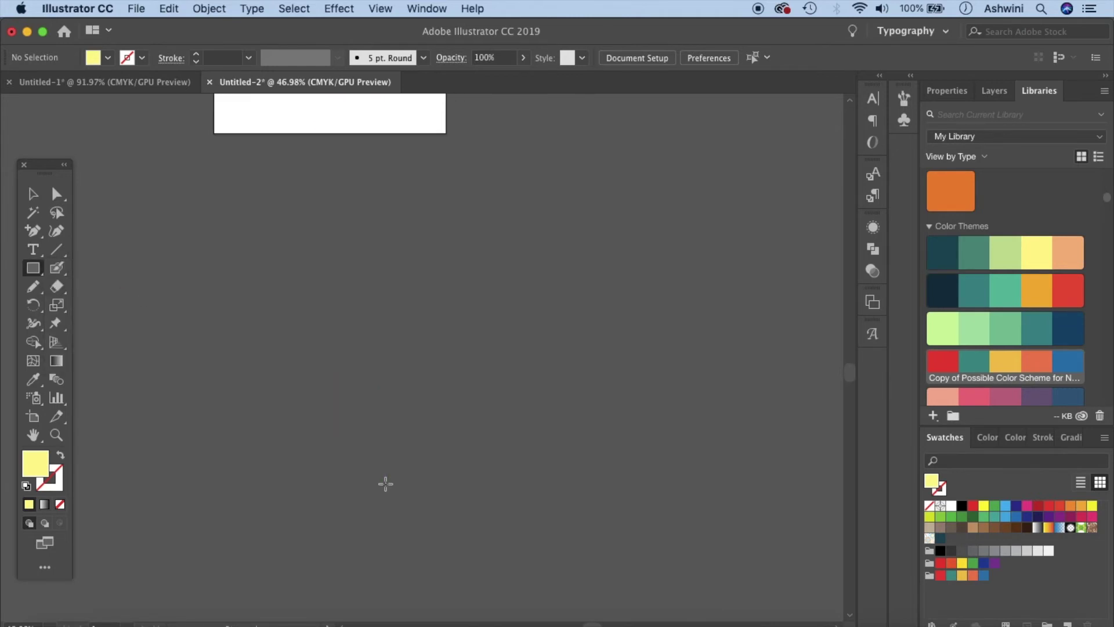
pyautogui.moveTo(155, 185); pyautogui.dragTo(746, 574)
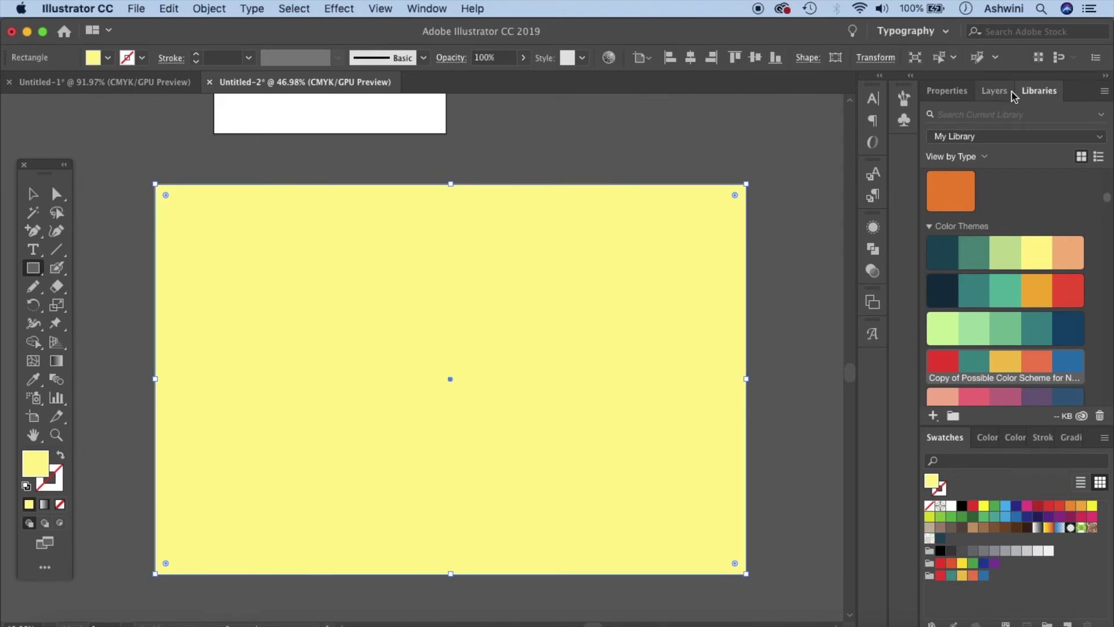
pyautogui.click(1008, 141)
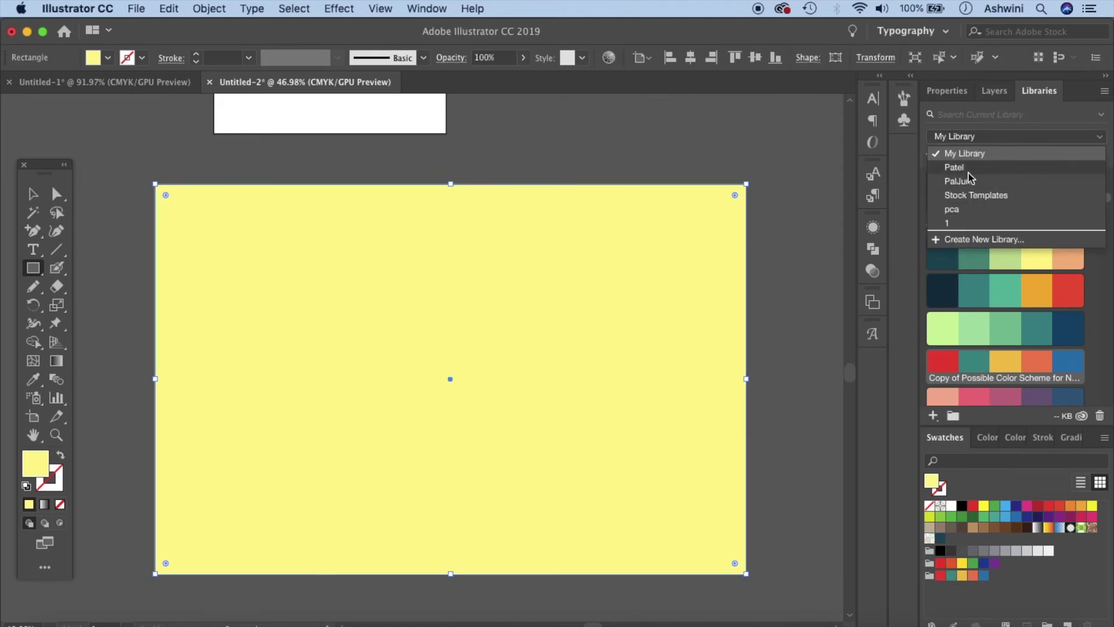
pyautogui.click(950, 167)
pyautogui.click(943, 244)
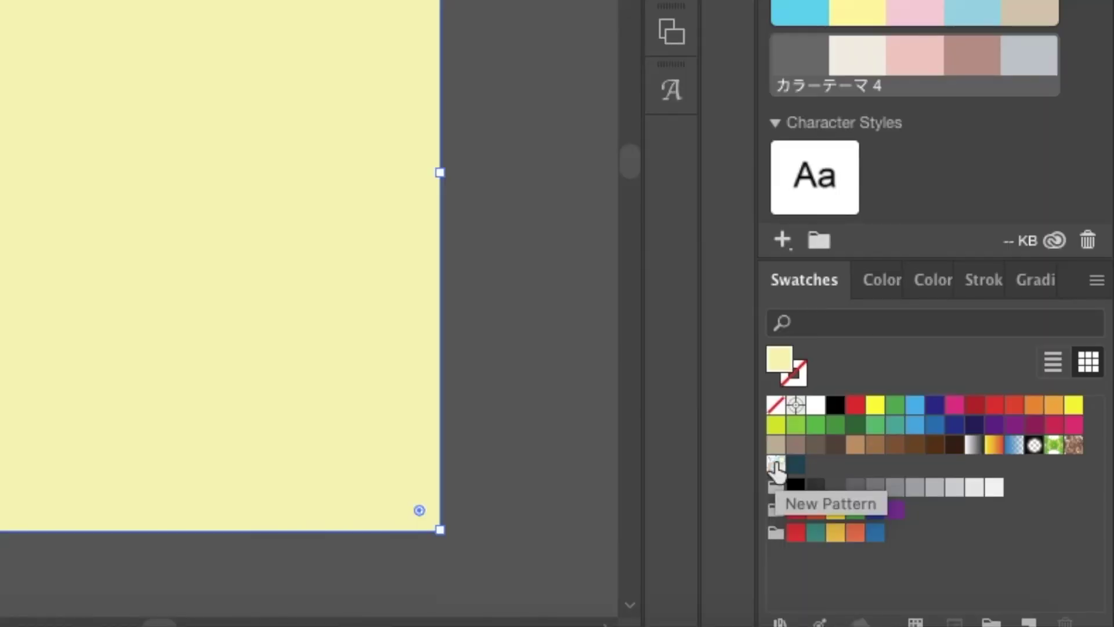
# - Apply the New Pattern swatch and place a cream-filled copy behind it
pyautogui.click(776, 468)
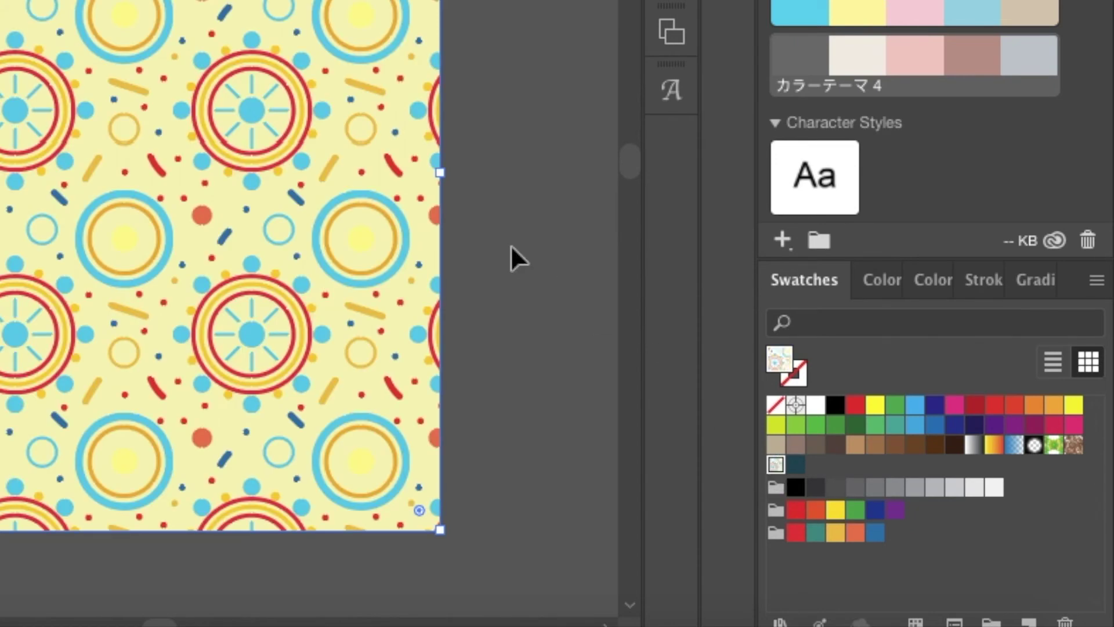
pyautogui.scroll(2, 785, 402)
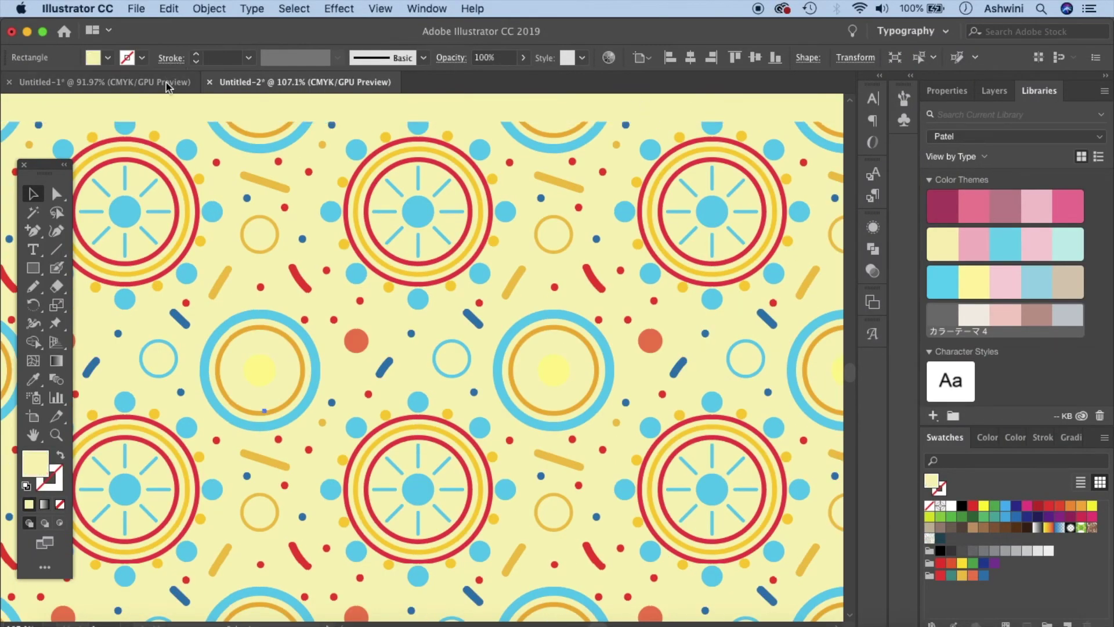
pyautogui.press('super+z')
pyautogui.click(980, 315)
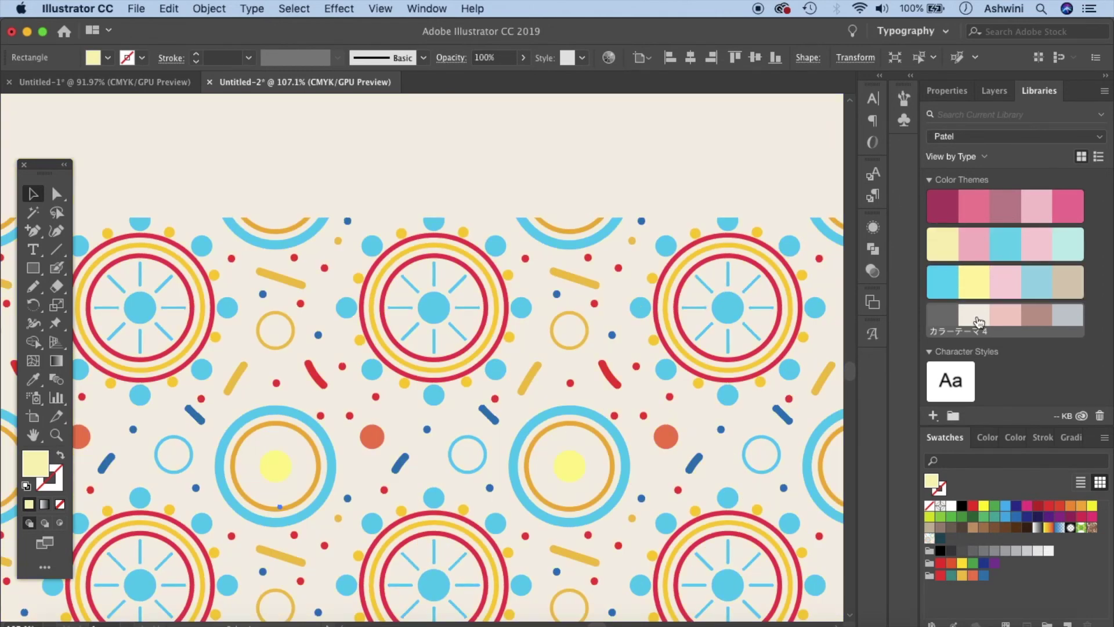
pyautogui.moveTo(712, 383); pyautogui.dragTo(712, 305)
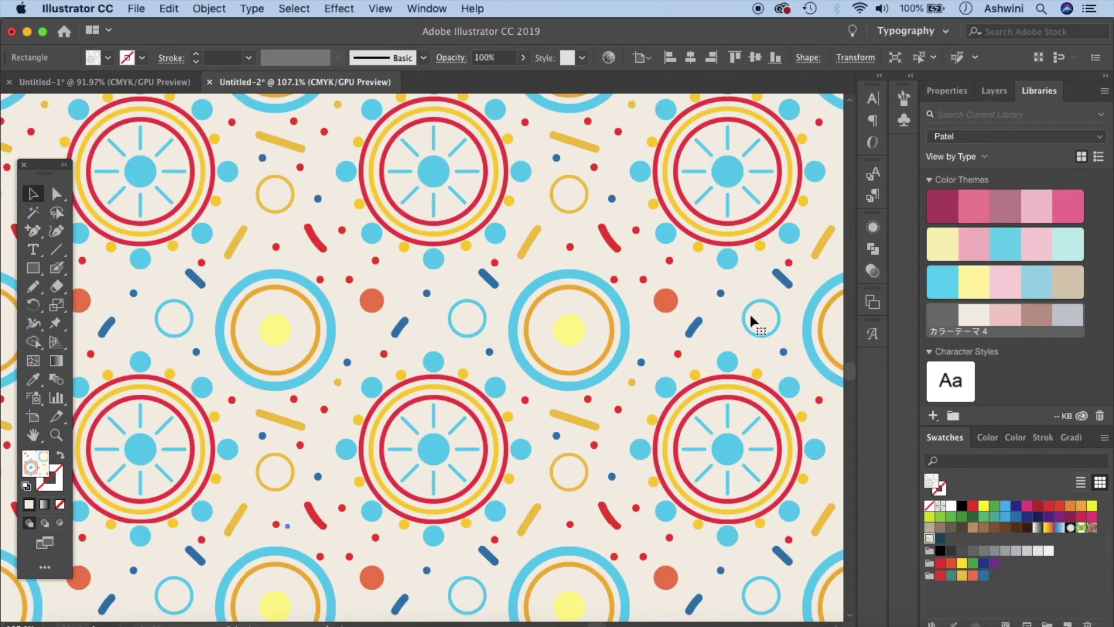
pyautogui.click(114, 81)
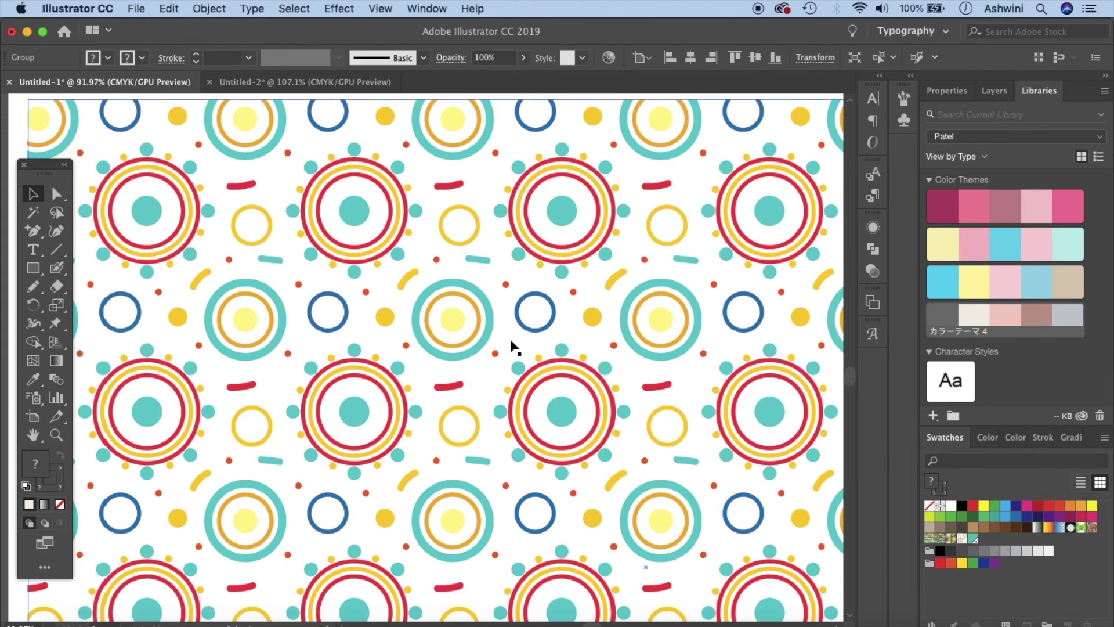
pyautogui.scroll(-2, 512, 346)
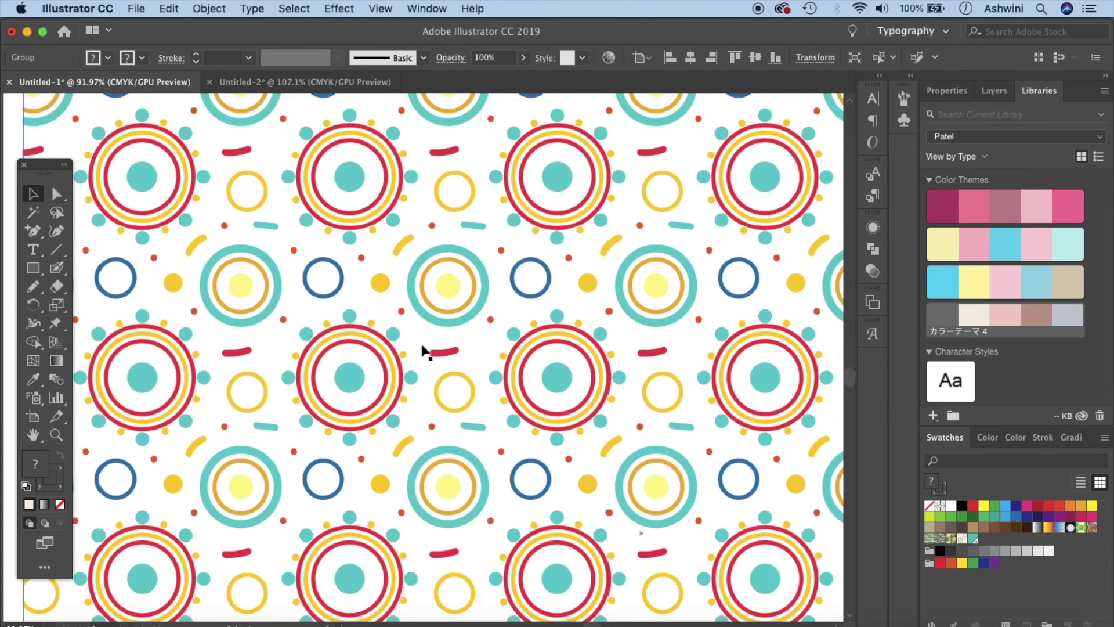
pyautogui.click(324, 82)
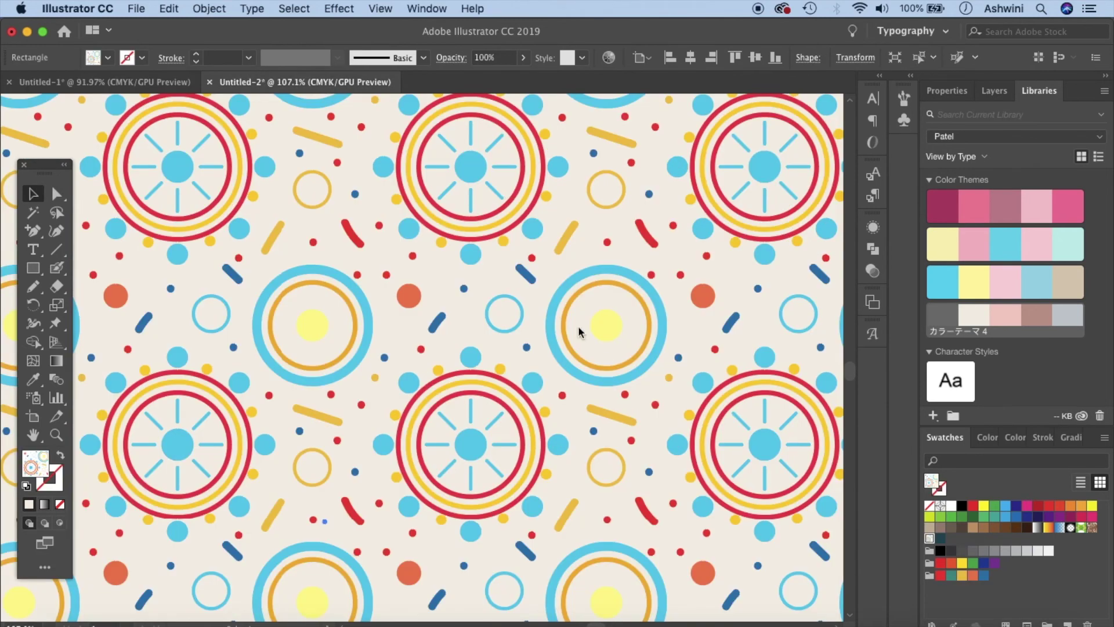